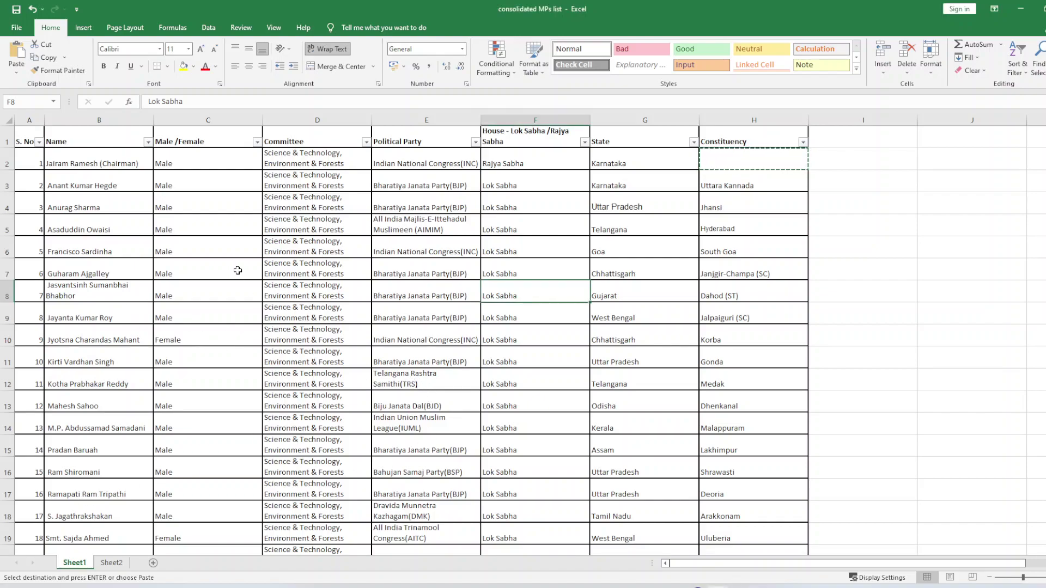
Step: Select cell H8 in the consolidated MPs list and launch Word from the taskbar
left_click(766, 284)
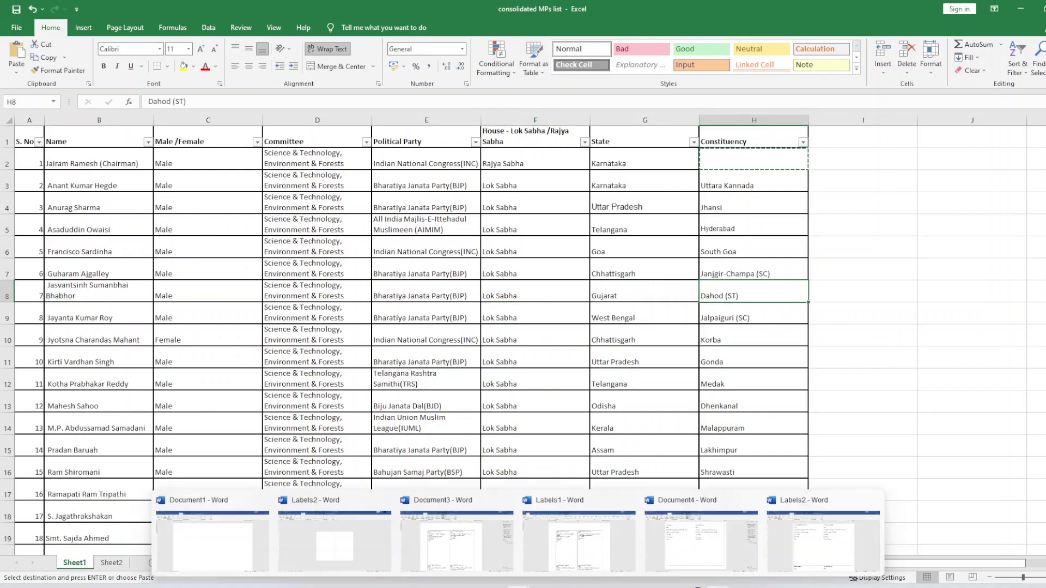
right_click(517, 584)
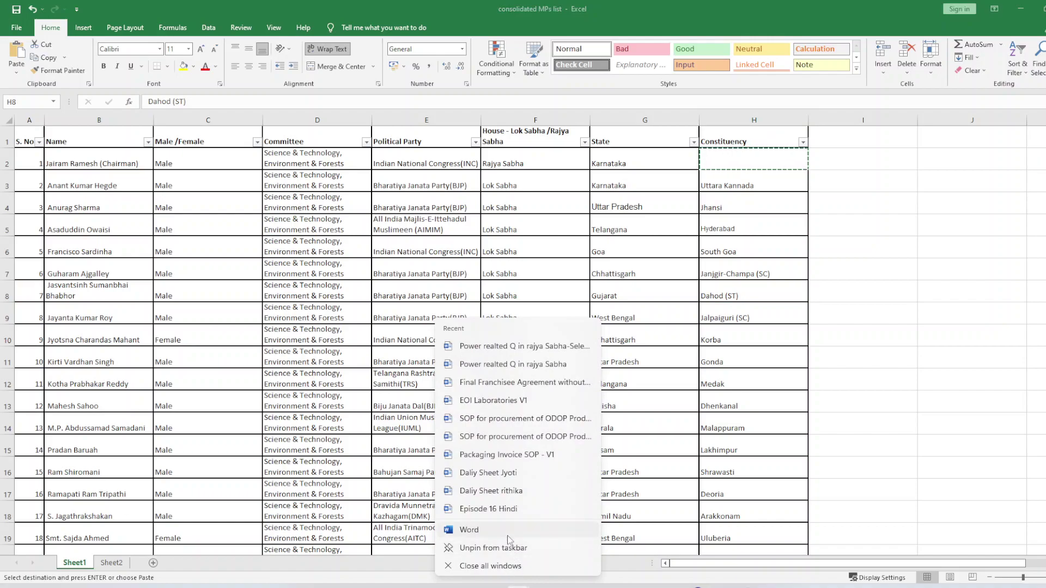
key("Escape")
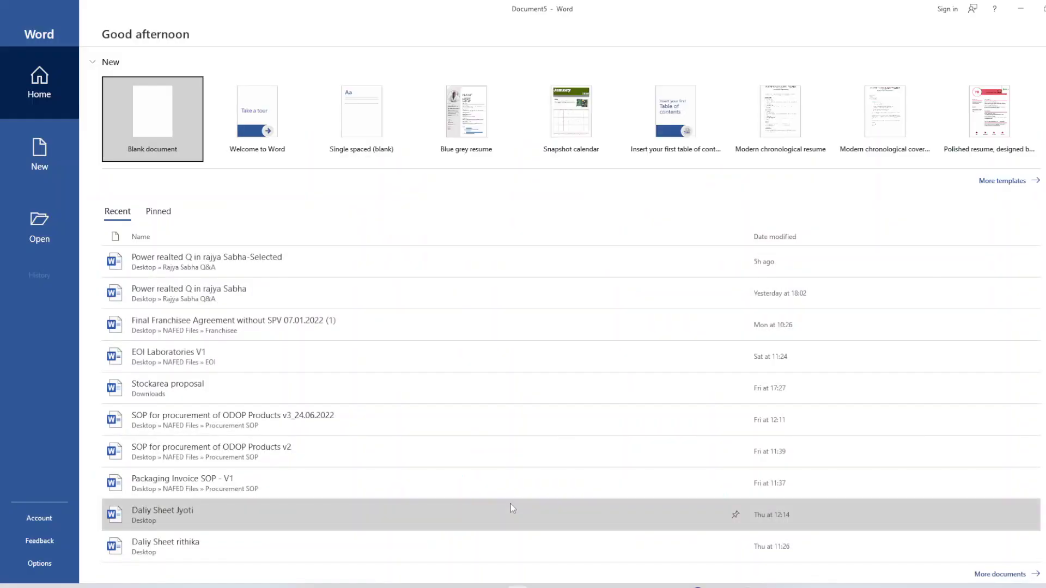
Step: Create a blank document, run the Step-by-Step Mail Merge Wizard for Labels, and reach Label options
left_click(151, 129)
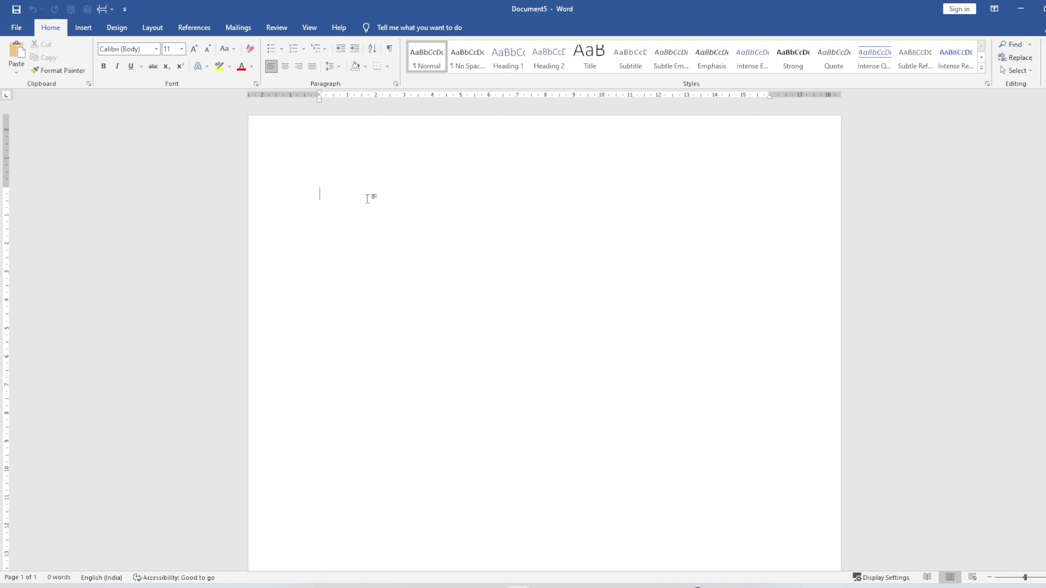
left_click(244, 30)
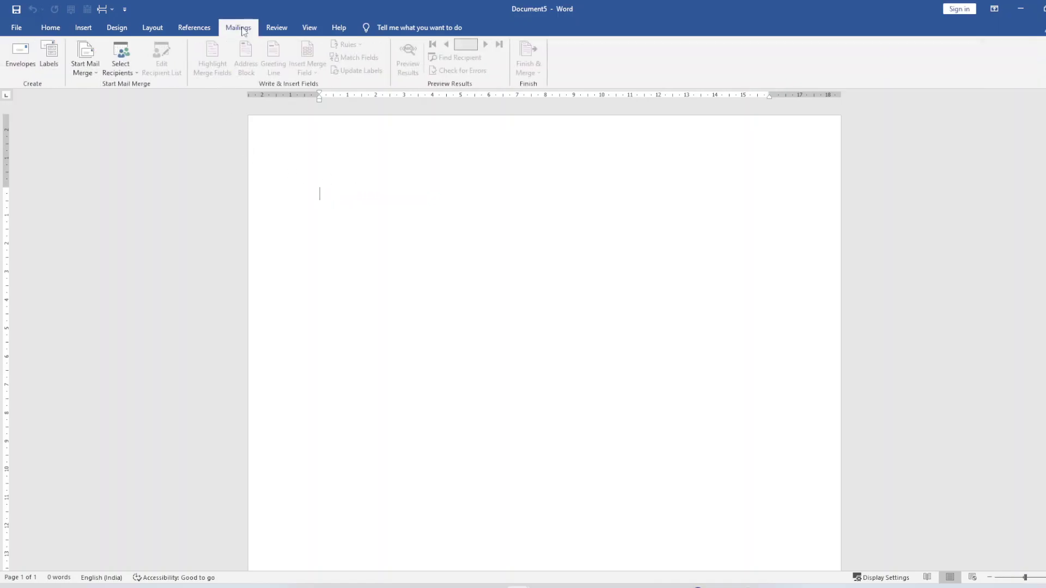
left_click(82, 71)
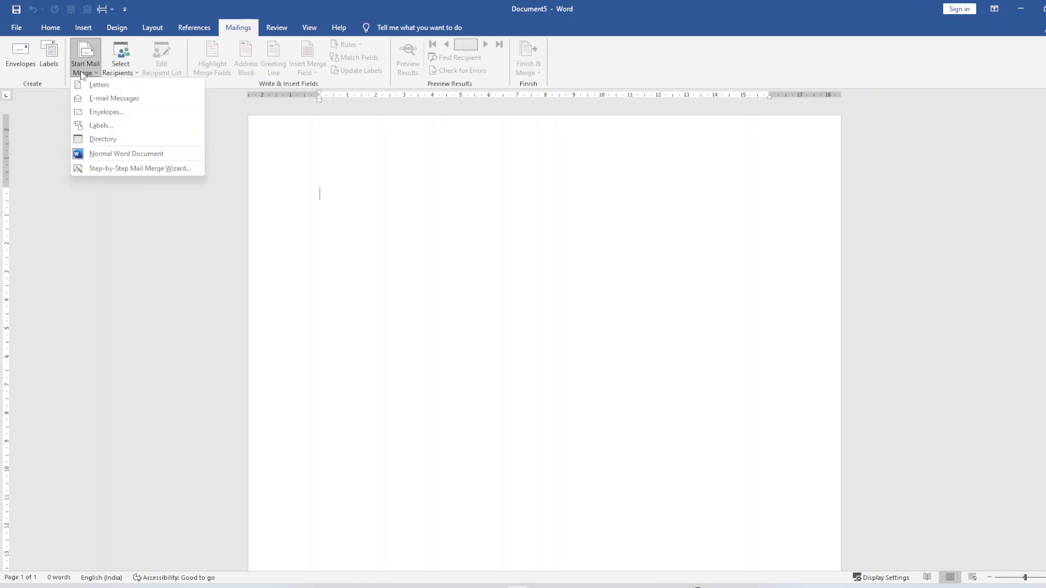
left_click(129, 168)
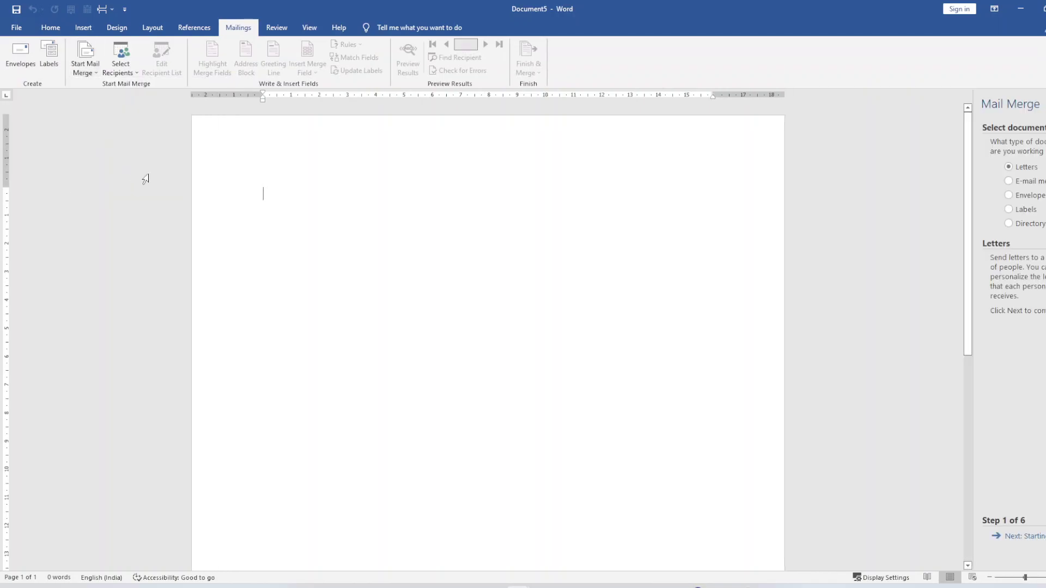
left_click(1027, 213)
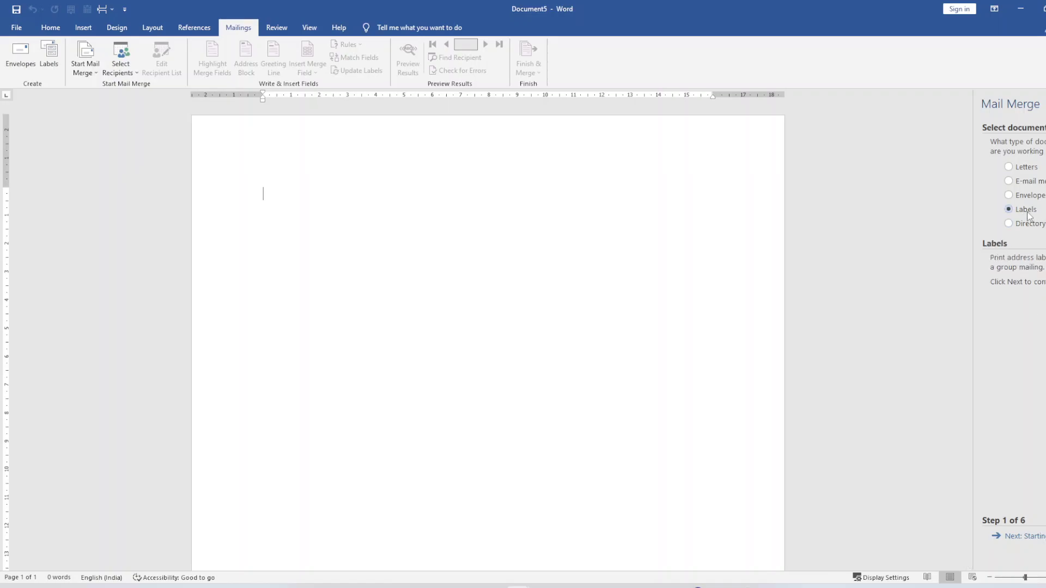
left_click(1027, 538)
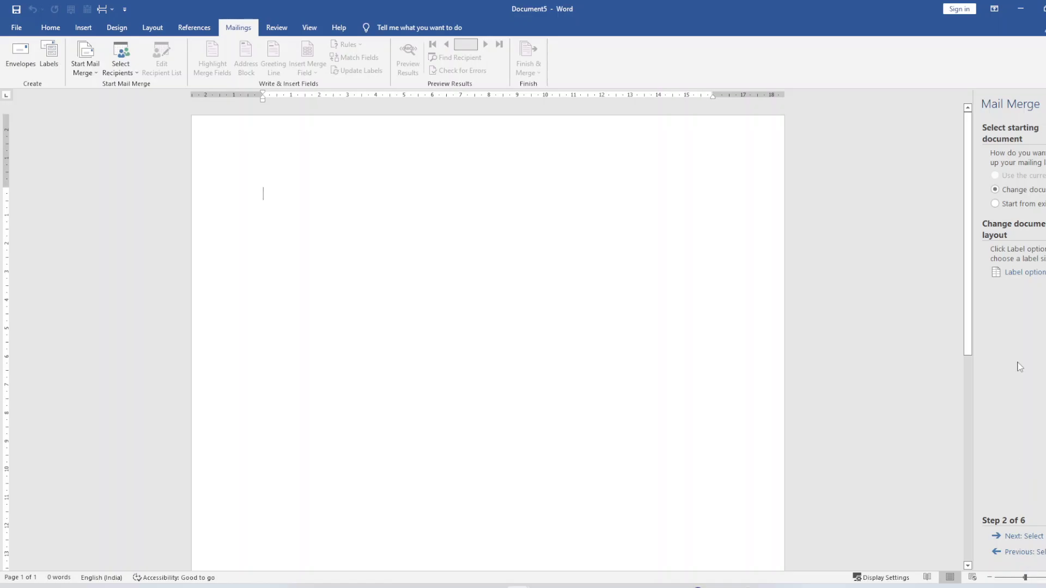
left_click(1025, 273)
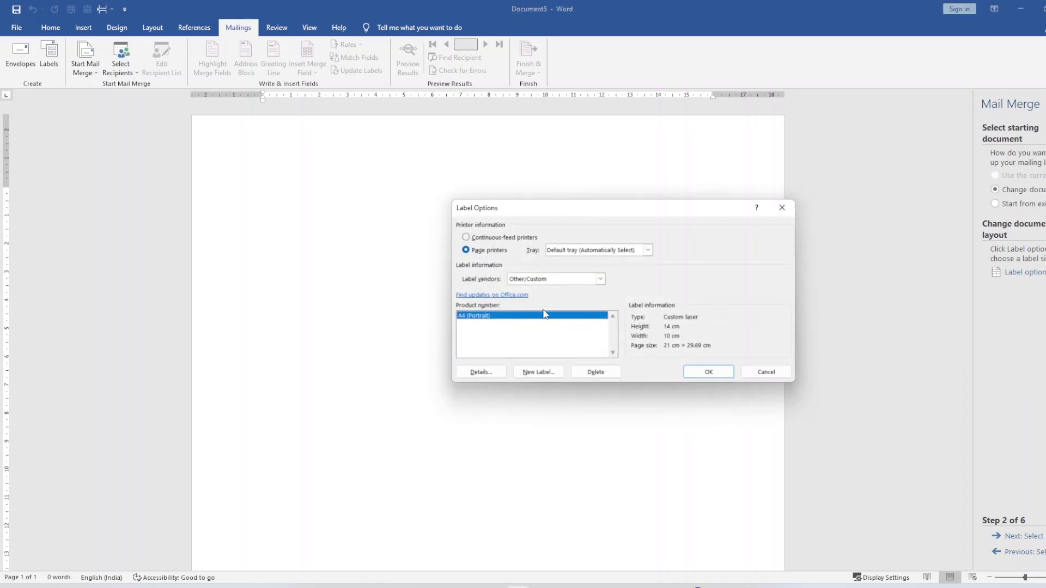
Step: Define a new custom A4 (Portrait) label, 2 across by 4 down, and dismiss the page-size warning
left_click(541, 374)
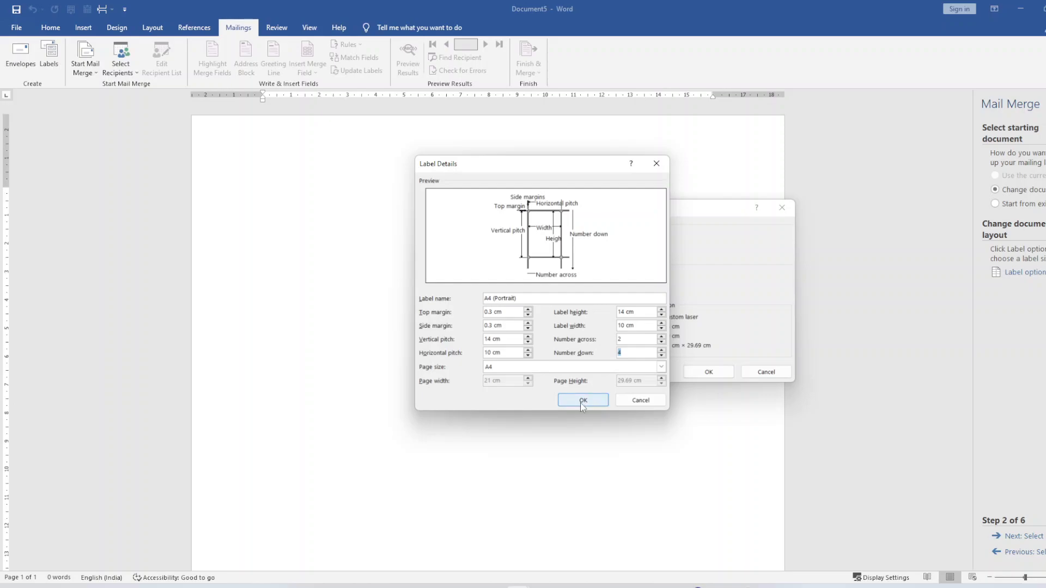
left_click(583, 401)
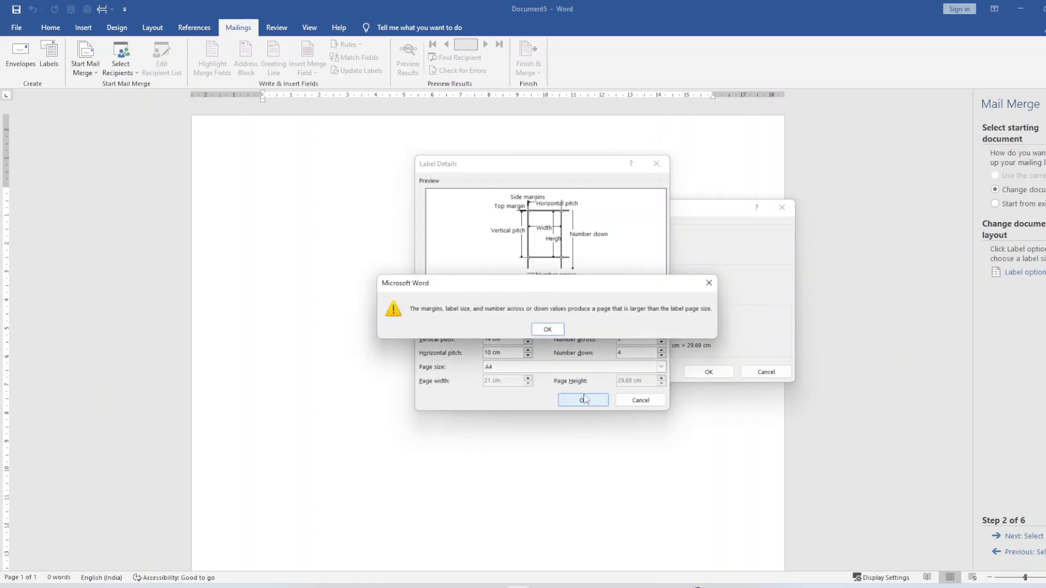
left_click(562, 329)
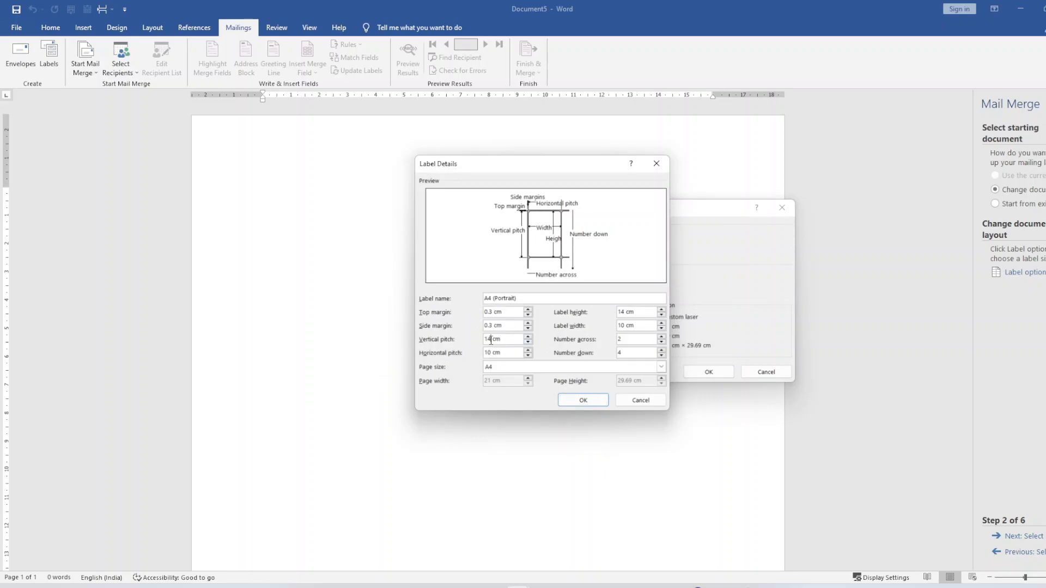
Step: Reduce the label pitches to 13.9 cm vertical and about 5 cm horizontal
left_click_drag(492, 339, 483, 340)
type("7")
left_click(528, 342)
left_click(527, 342)
left_click(527, 343)
key("Tab")
left_click(496, 341)
left_click_drag(497, 340, 470, 339)
key("BackSpace")
type("14")
left_click(508, 353)
left_click(503, 339)
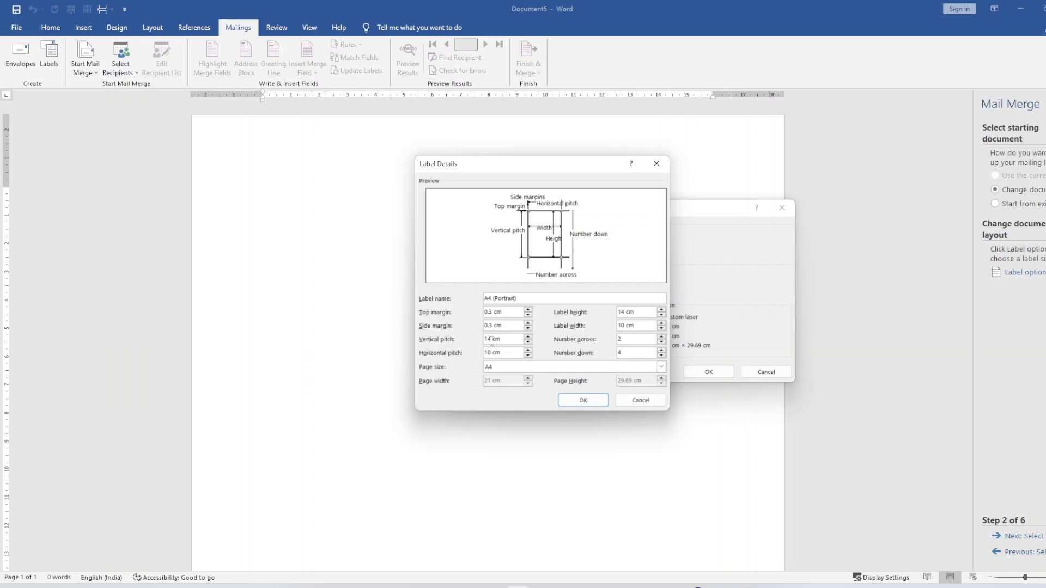
left_click(528, 356)
left_click(528, 356)
left_click(528, 356)
left_click(527, 343)
Step: Set the side margin to 0.2 cm, keeping the top margin at 0.3 cm
left_click(528, 336)
left_click(528, 329)
left_click(528, 316)
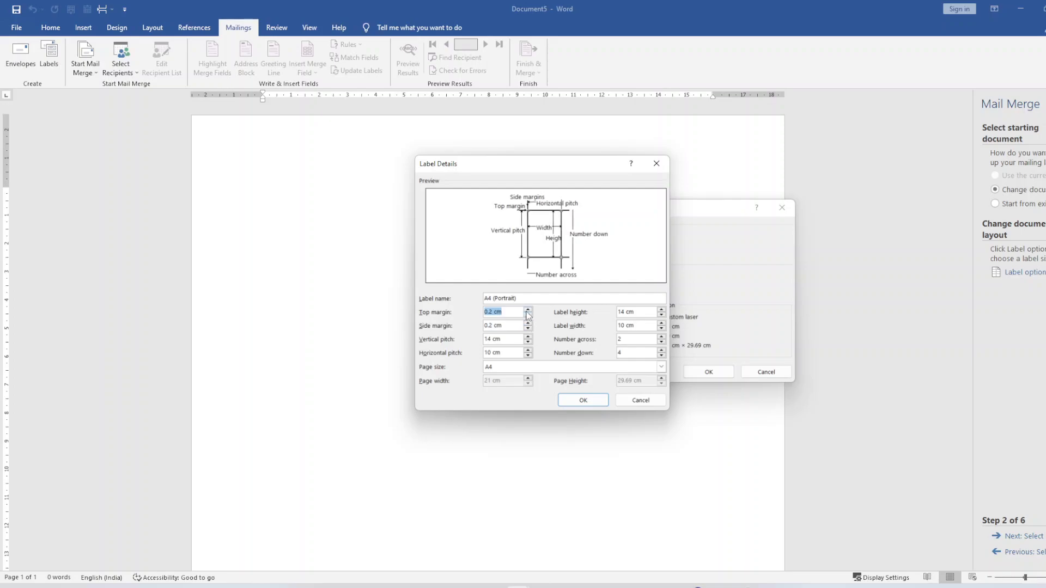
left_click(528, 309)
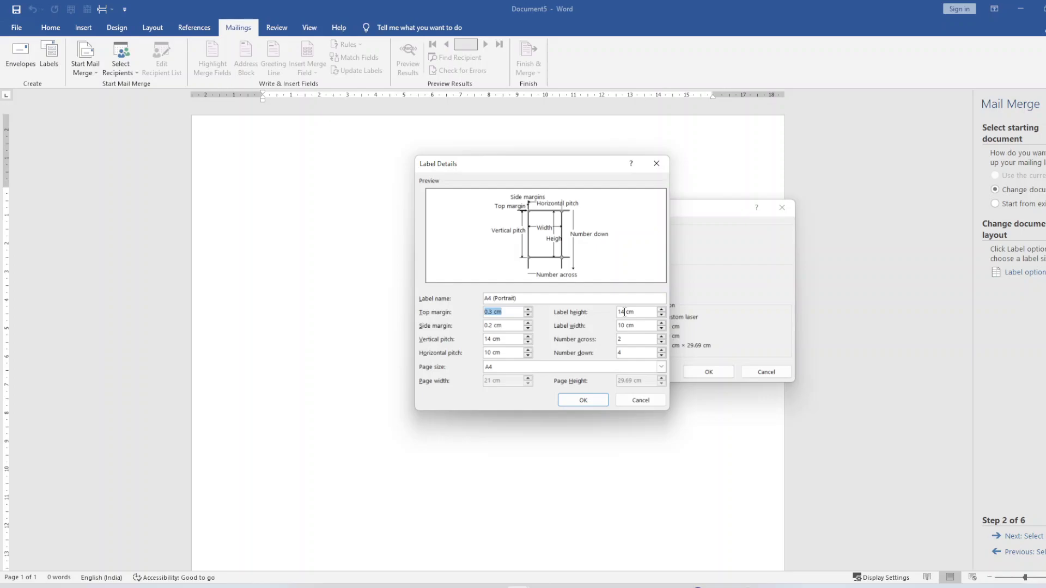
Step: Set the label height to 7 cm and the label width to 5 cm
left_click_drag(625, 313, 616, 314)
type("7")
left_click(625, 325)
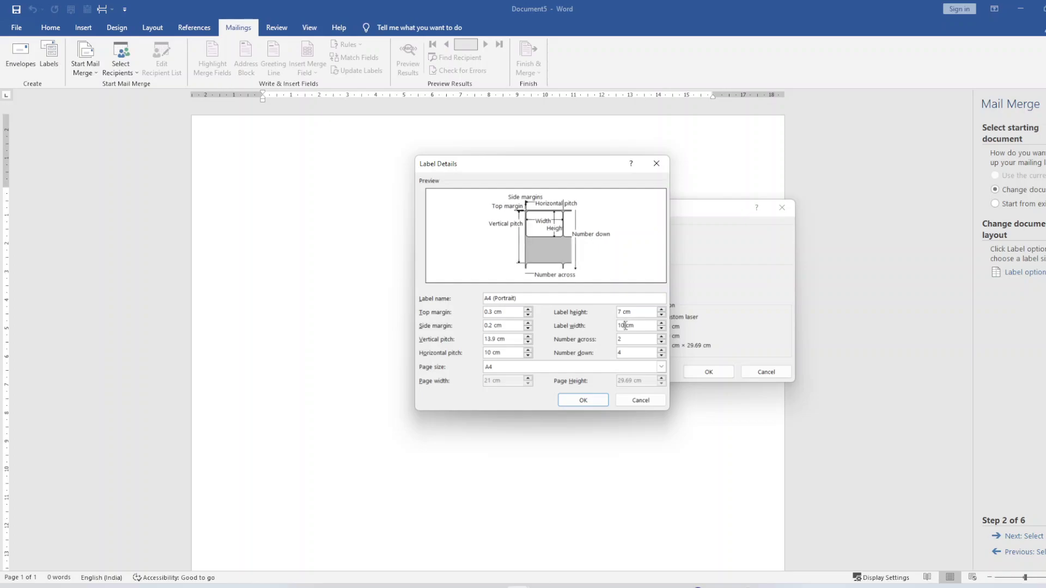
left_click_drag(626, 325, 619, 325)
type("5")
Step: Widen the labels to 5.5 cm and raise their height to 7.3 cm
left_click(661, 323)
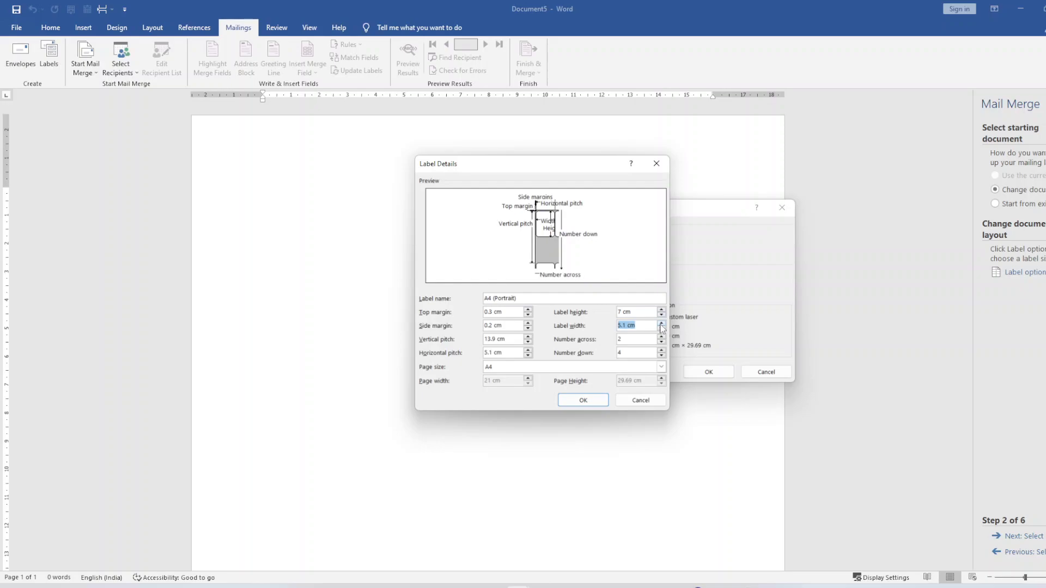
left_click(662, 324)
left_click(662, 324)
left_click(662, 323)
left_click(661, 324)
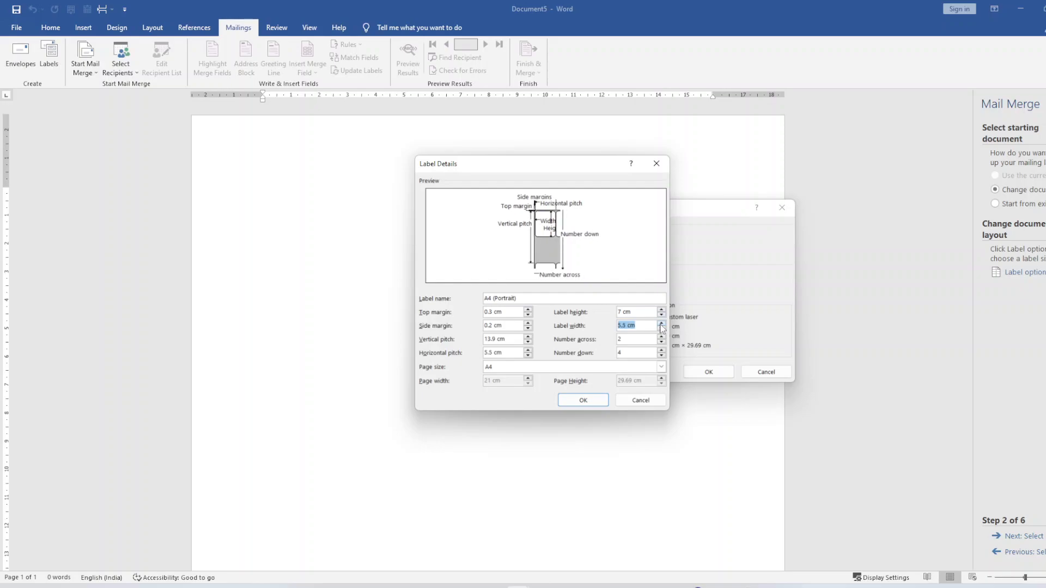
left_click(661, 309)
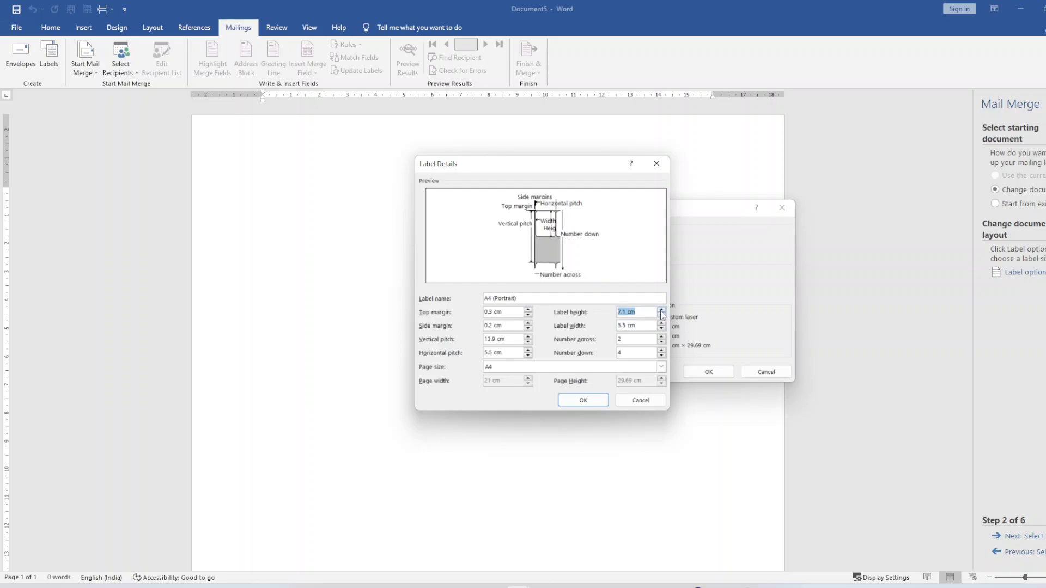
left_click(661, 309)
Step: Lower the vertical pitch from 13.9 cm to about 7.5 cm and try saving the label
left_click(528, 343)
double_click(528, 342)
left_click(528, 343)
double_click(528, 343)
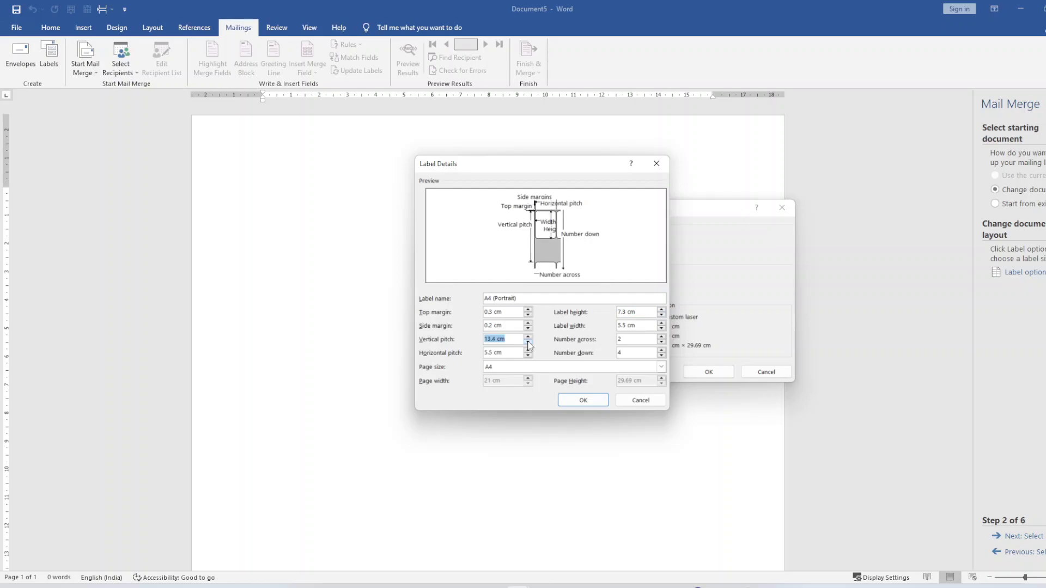
double_click(528, 343)
double_click(528, 342)
double_click(528, 342)
double_click(528, 342)
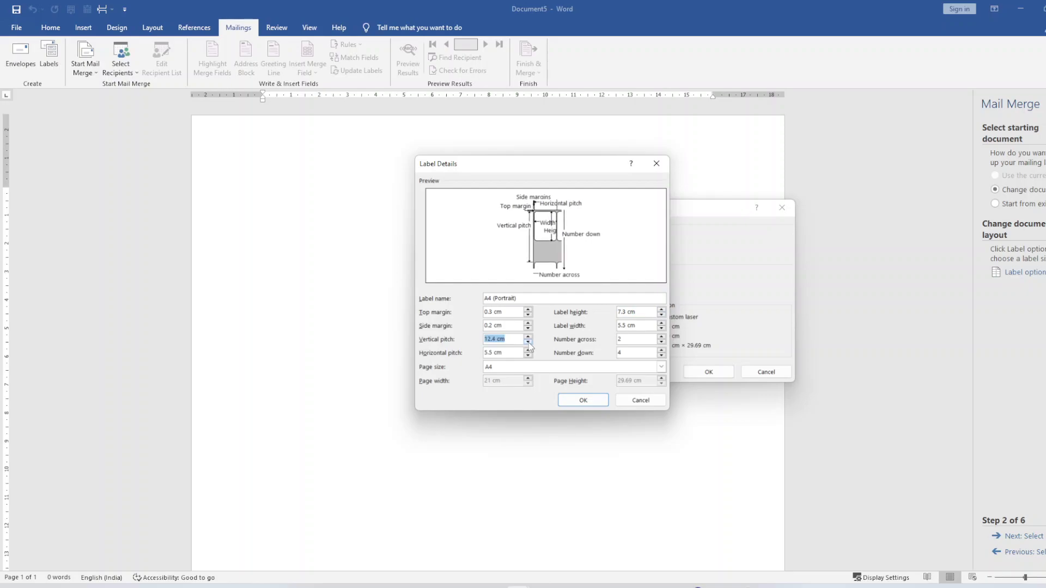
double_click(528, 342)
double_click(528, 344)
double_click(528, 343)
left_click(528, 343)
double_click(528, 343)
double_click(528, 343)
double_click(528, 342)
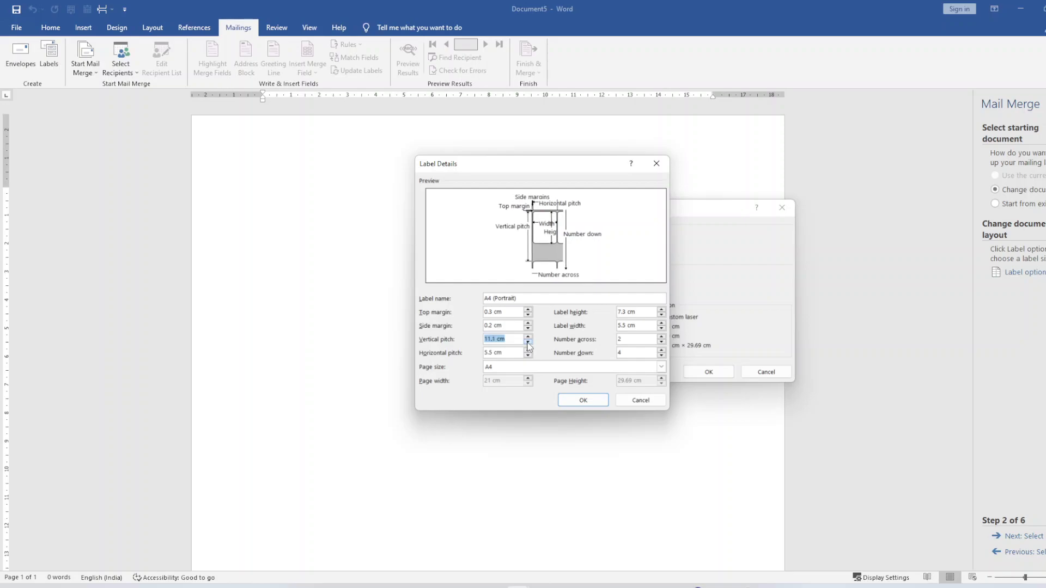
double_click(528, 343)
left_click(528, 343)
double_click(528, 343)
left_click(528, 342)
double_click(528, 342)
double_click(528, 343)
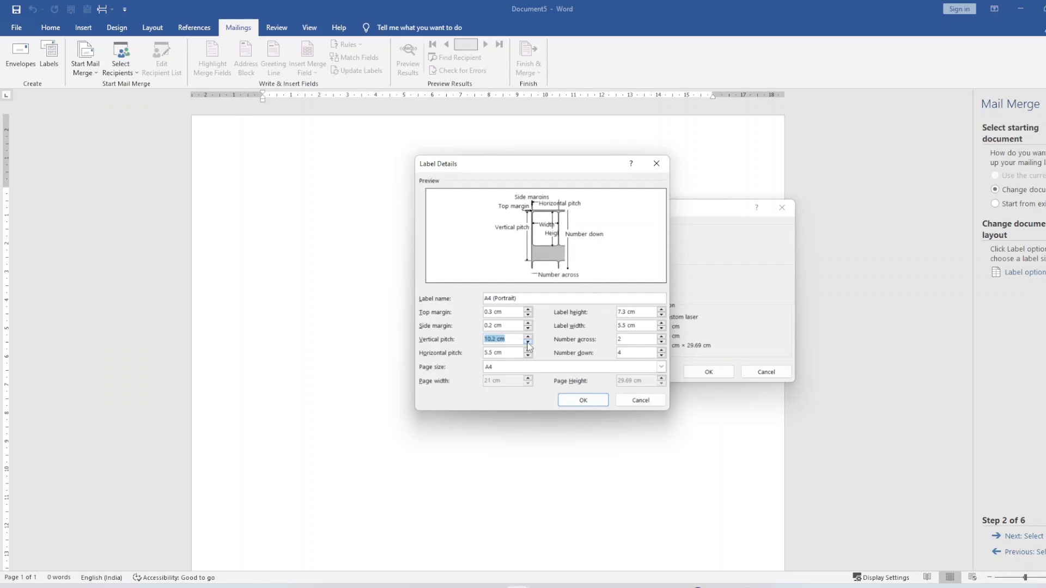
double_click(528, 343)
double_click(528, 343)
left_click(528, 343)
double_click(528, 342)
double_click(528, 342)
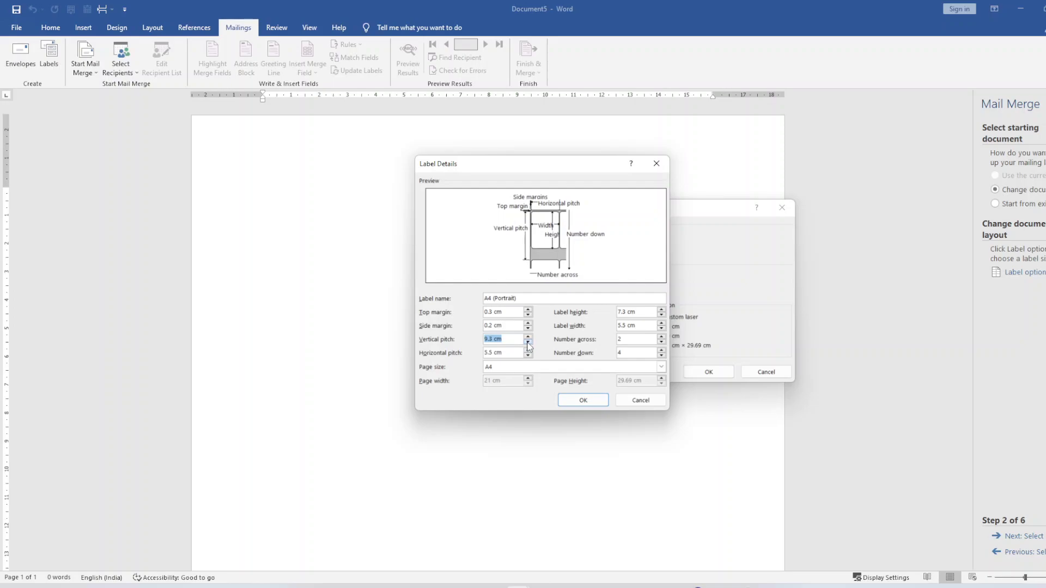
double_click(528, 343)
double_click(528, 343)
double_click(528, 343)
left_click(528, 343)
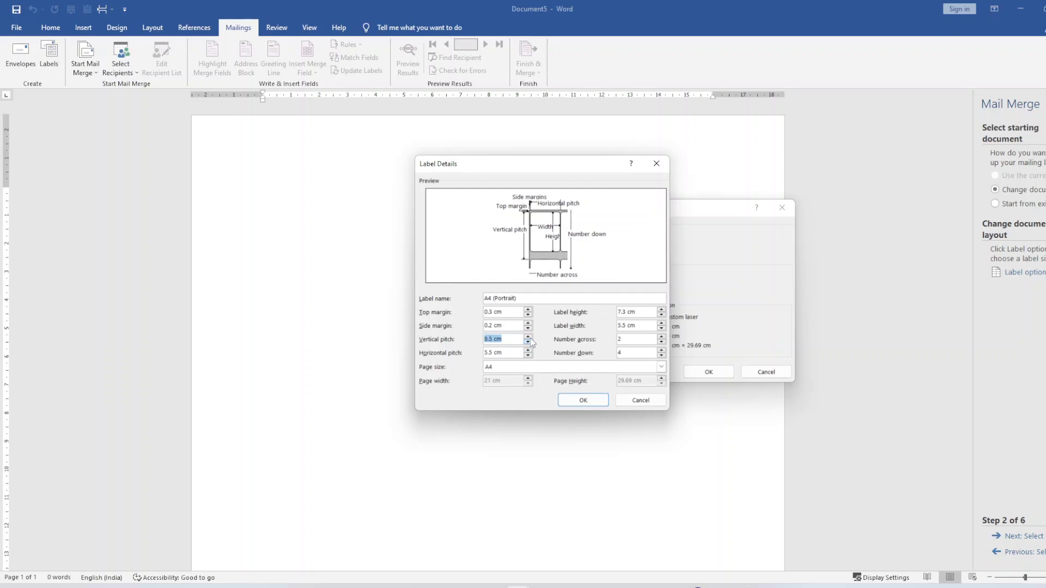
left_click(528, 342)
double_click(528, 343)
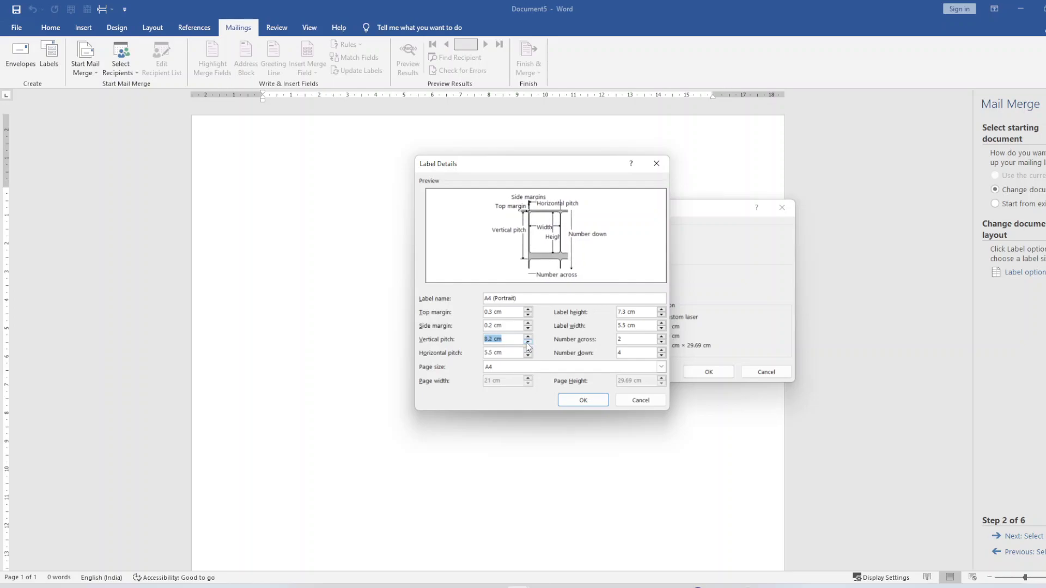
double_click(528, 343)
left_click(528, 343)
left_click(528, 342)
left_click(528, 342)
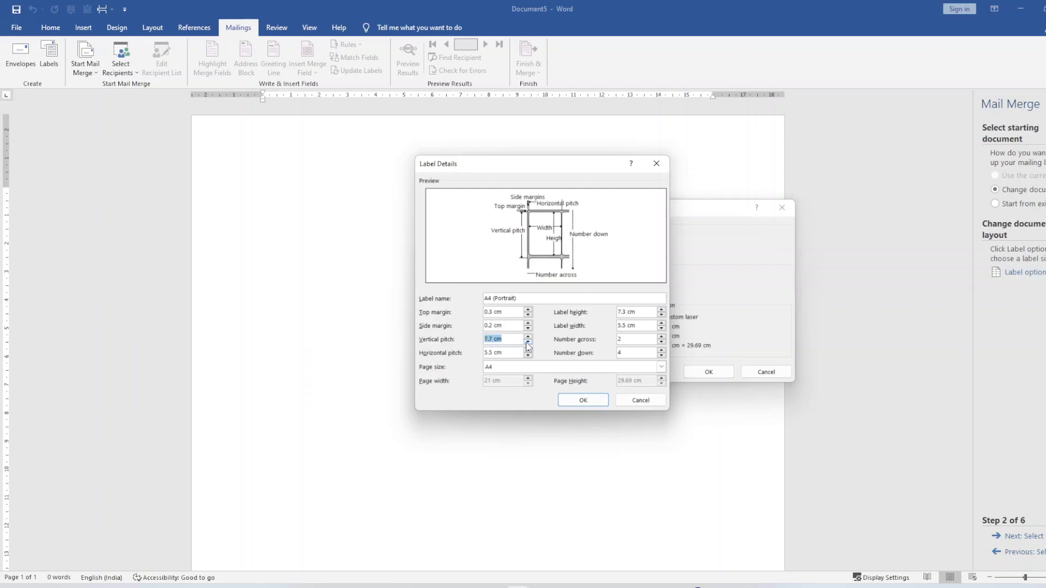
left_click(528, 343)
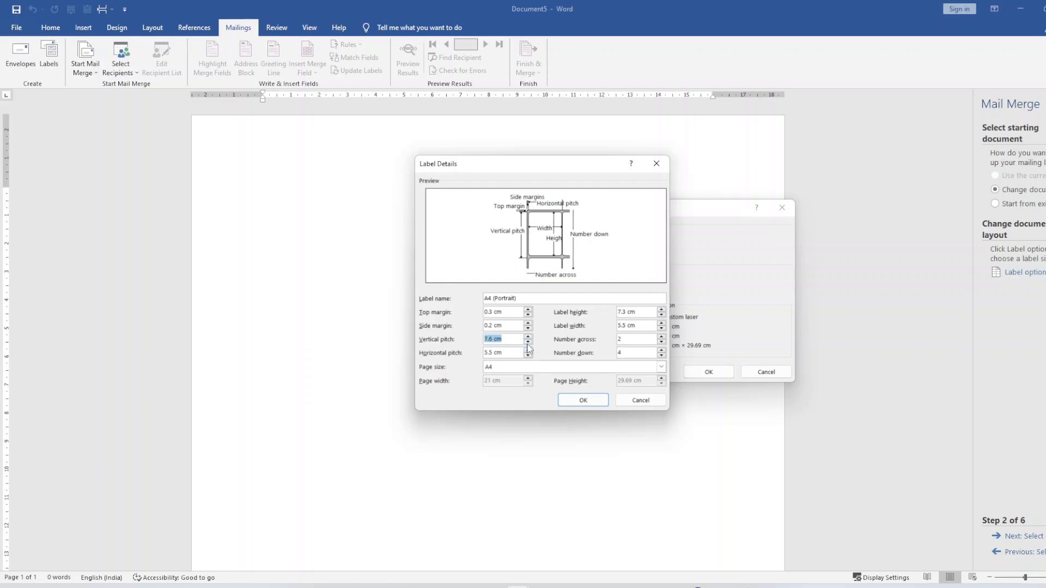
left_click(528, 343)
left_click(528, 343)
left_click(594, 403)
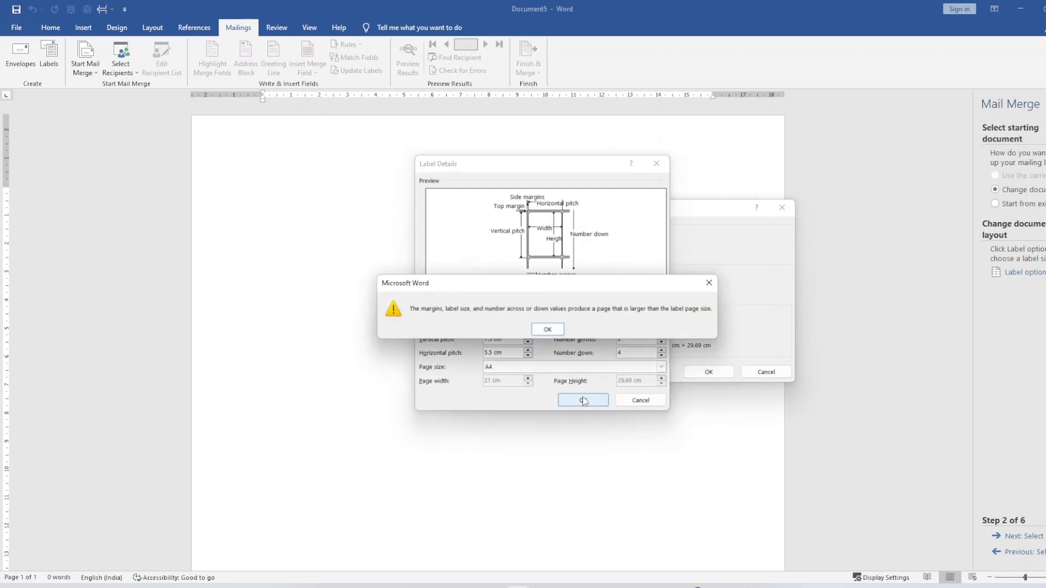
Step: Raise the vertical pitch to 7.7 cm and horizontal pitch to 5.8 cm, then retry saving
left_click(552, 330)
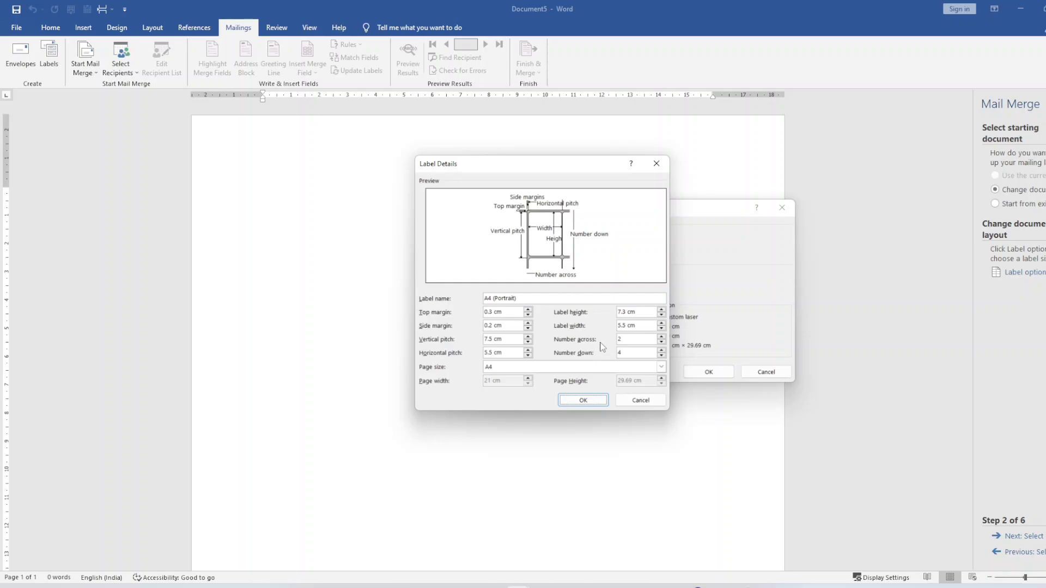
left_click(528, 337)
left_click(528, 337)
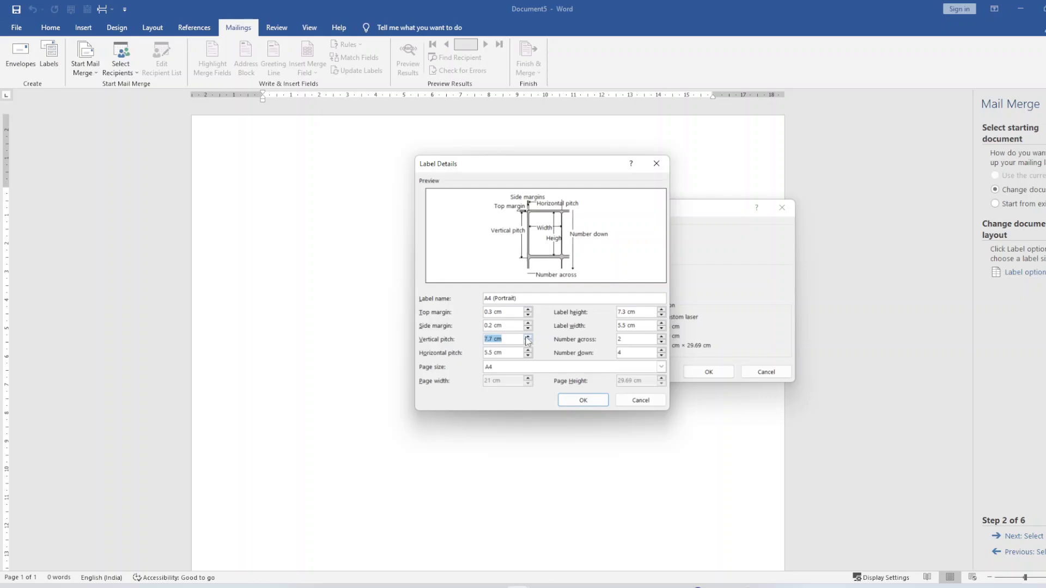
left_click(528, 351)
left_click(528, 350)
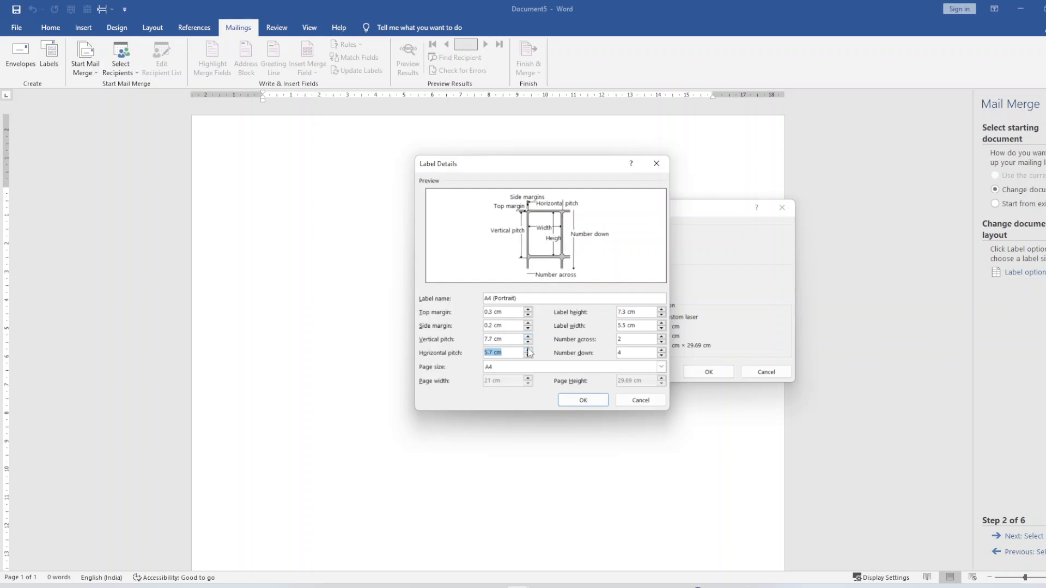
left_click(528, 350)
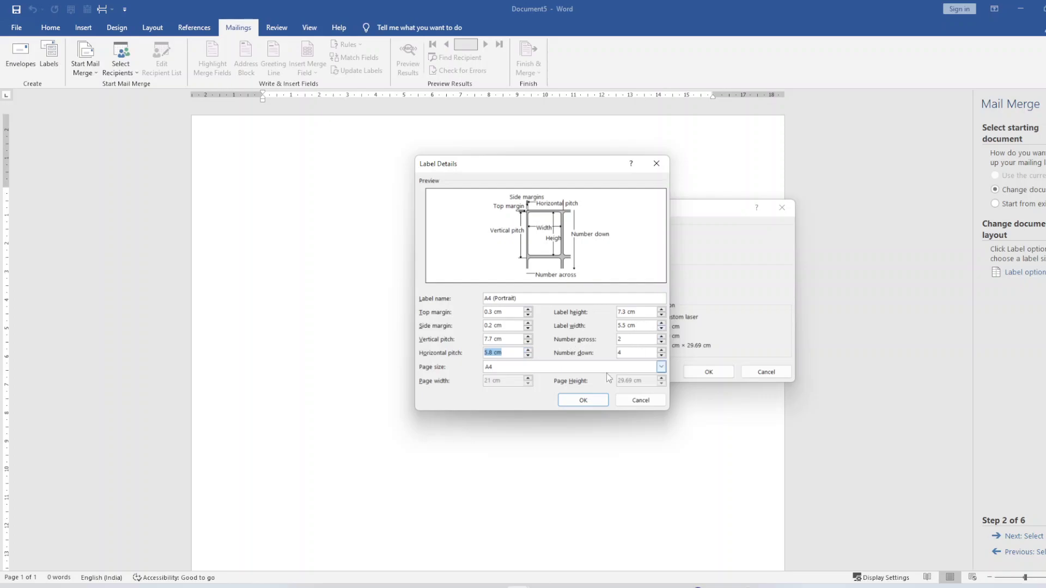
left_click(593, 401)
left_click(559, 335)
Step: Shrink the label width to 5.2 cm and height to 7 cm, then save the custom label
left_click(661, 328)
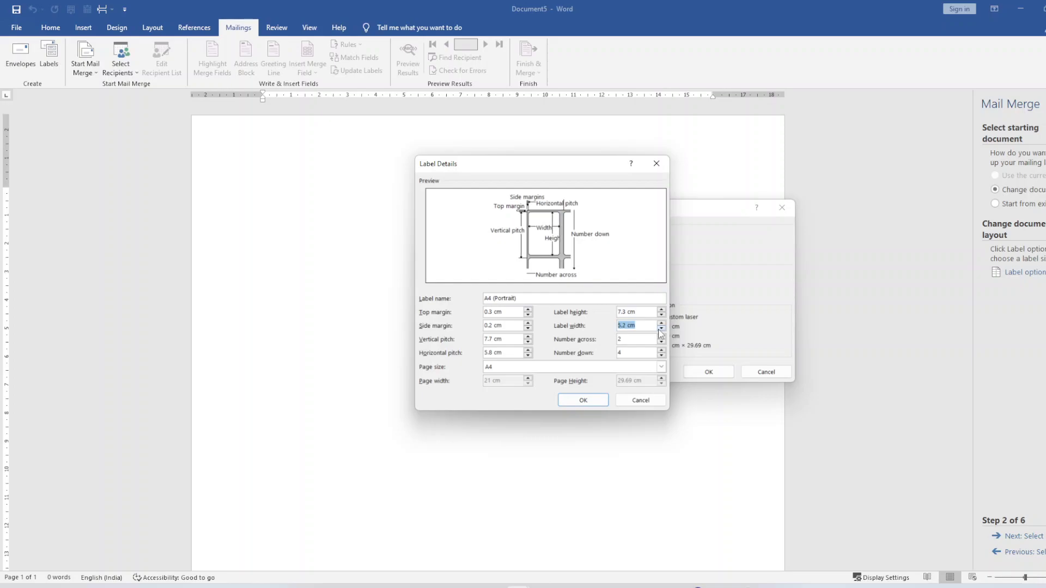
left_click(592, 401)
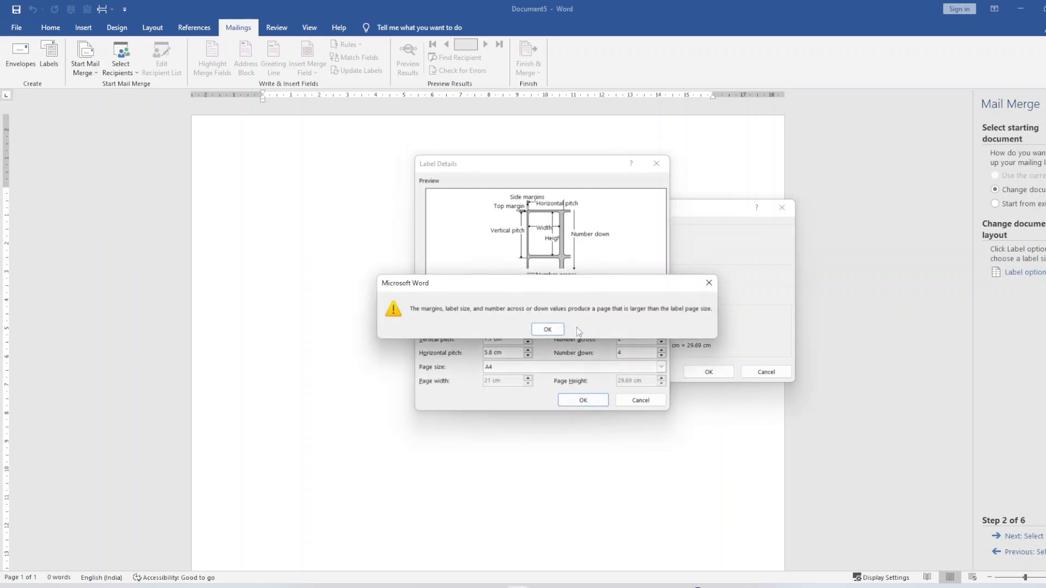
left_click(548, 330)
left_click(661, 317)
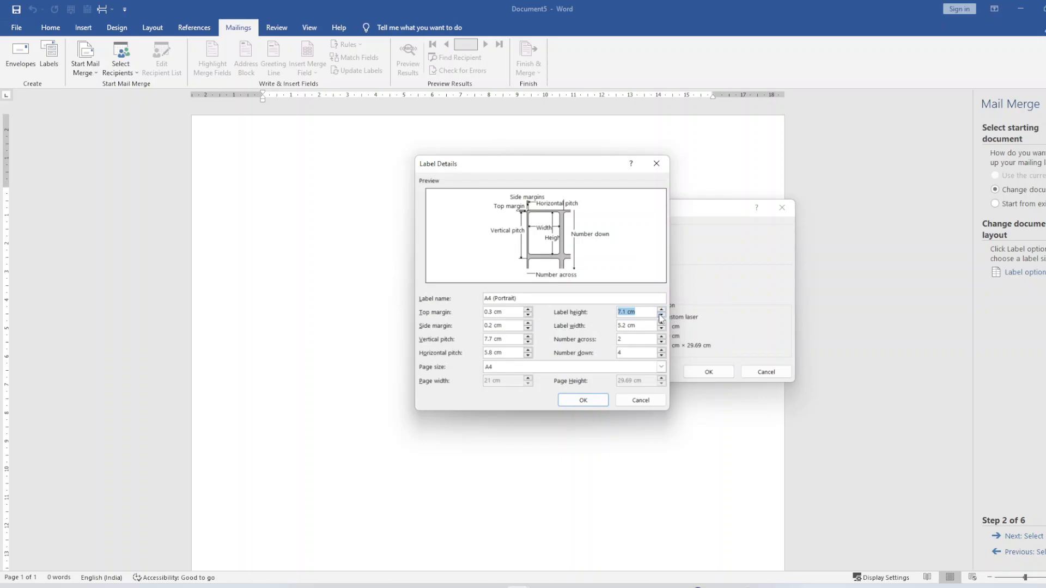
left_click(661, 317)
left_click(602, 400)
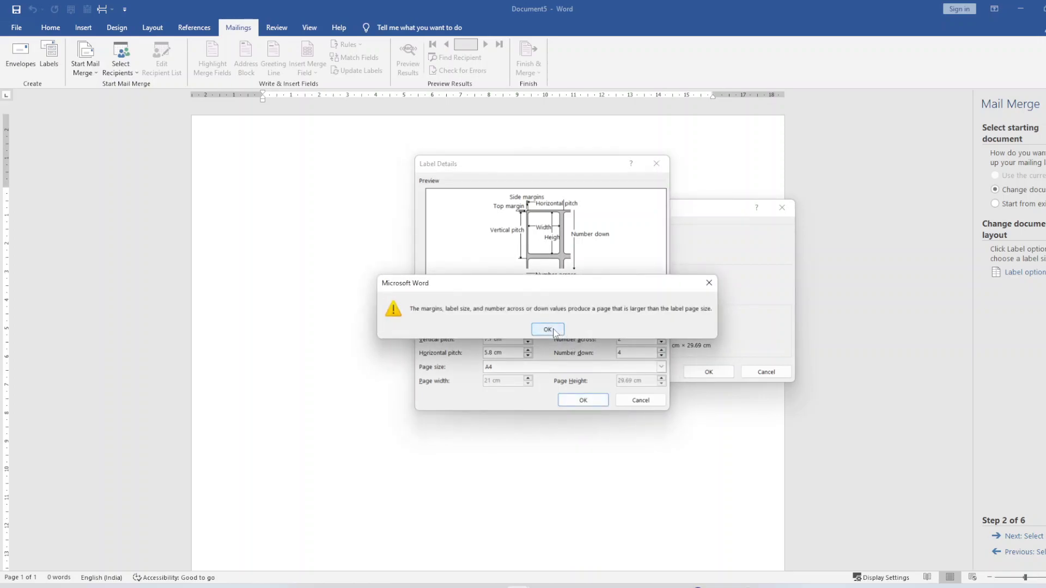
left_click(549, 330)
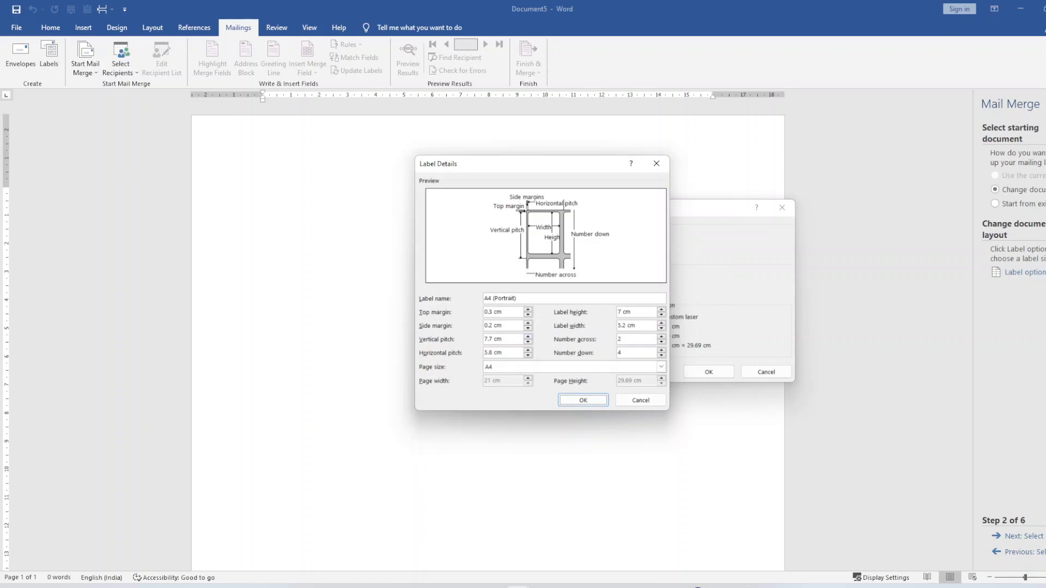
key("Return")
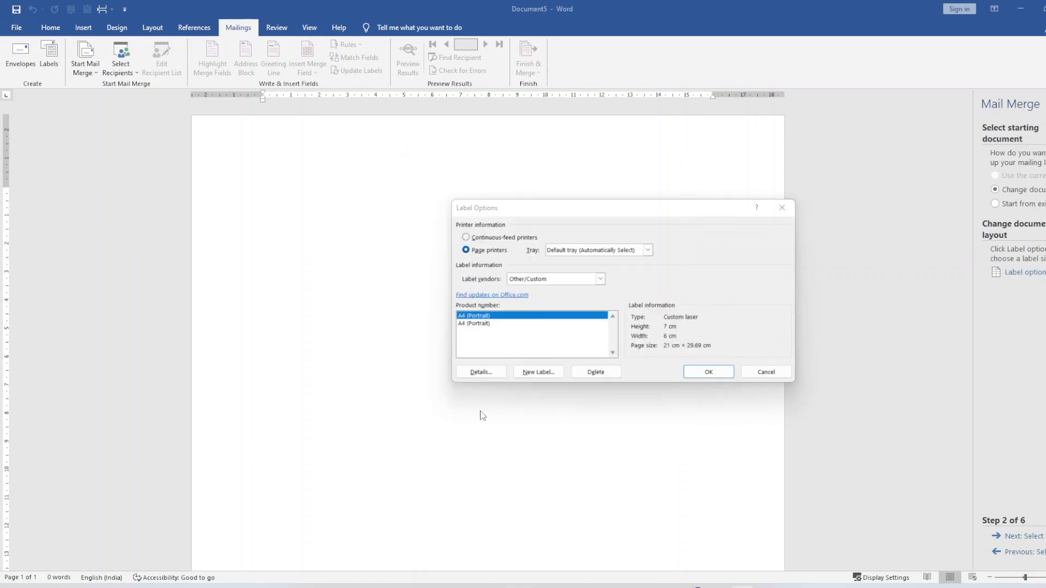
Step: Create another custom label and apply the 7 × 6 cm two-across layout to the document
left_click(521, 371)
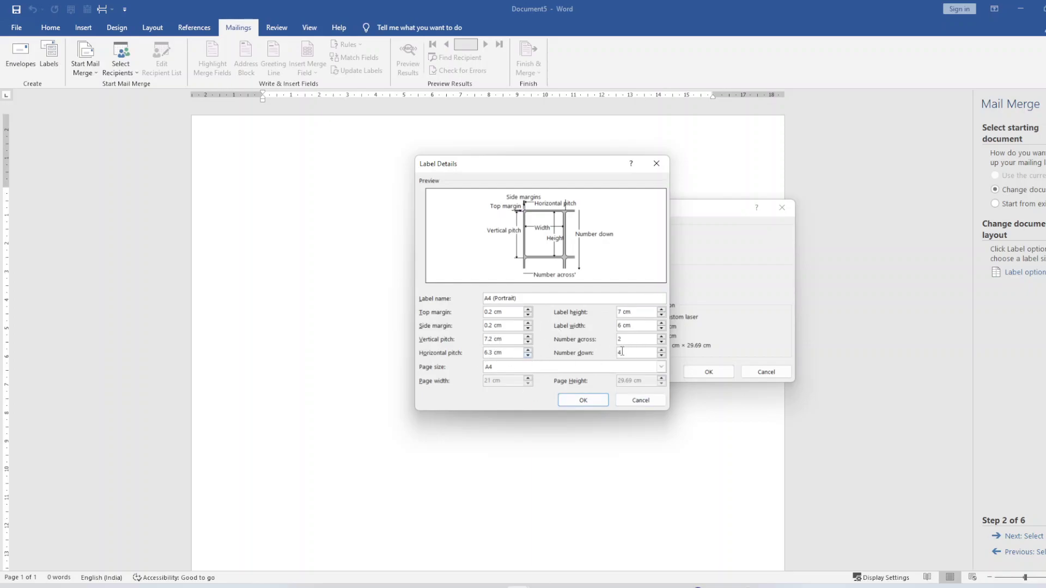
left_click(593, 402)
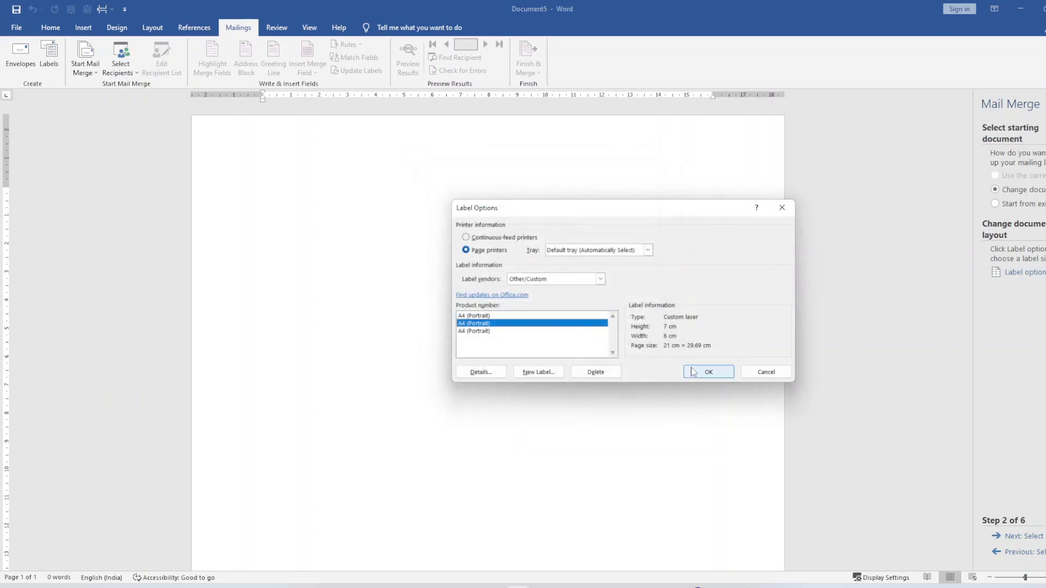
left_click(694, 373)
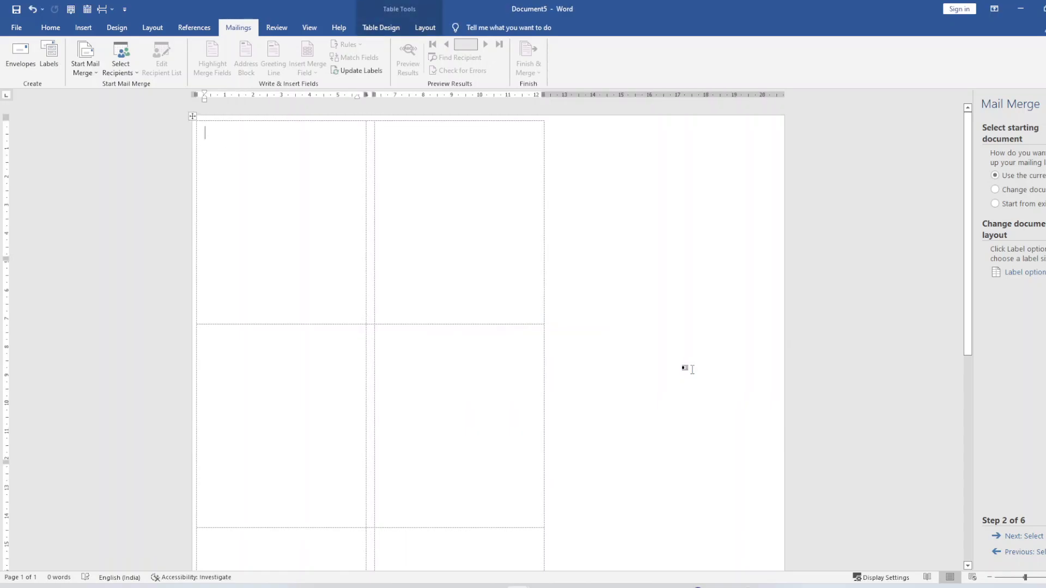
Step: In the label's details, widen the label width from 6 cm to 10 cm
left_click(1014, 272)
left_click_drag(654, 212, 849, 211)
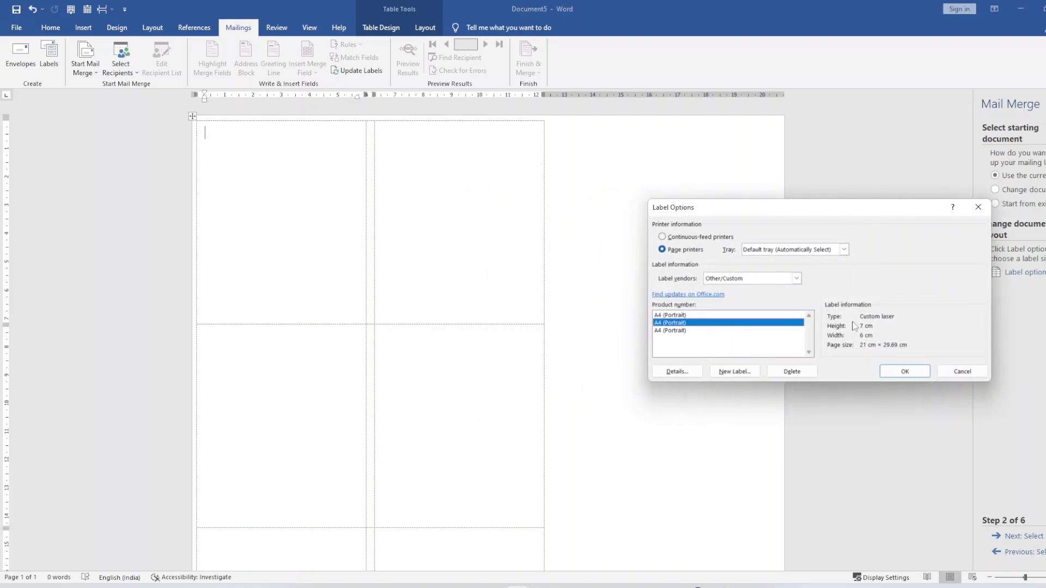
left_click(692, 374)
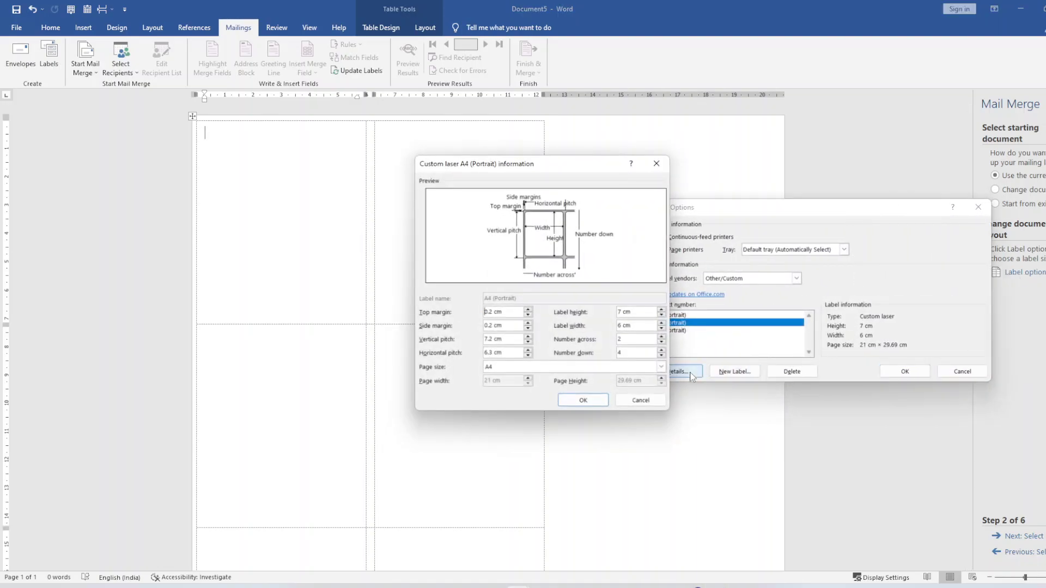
left_click_drag(578, 158, 844, 159)
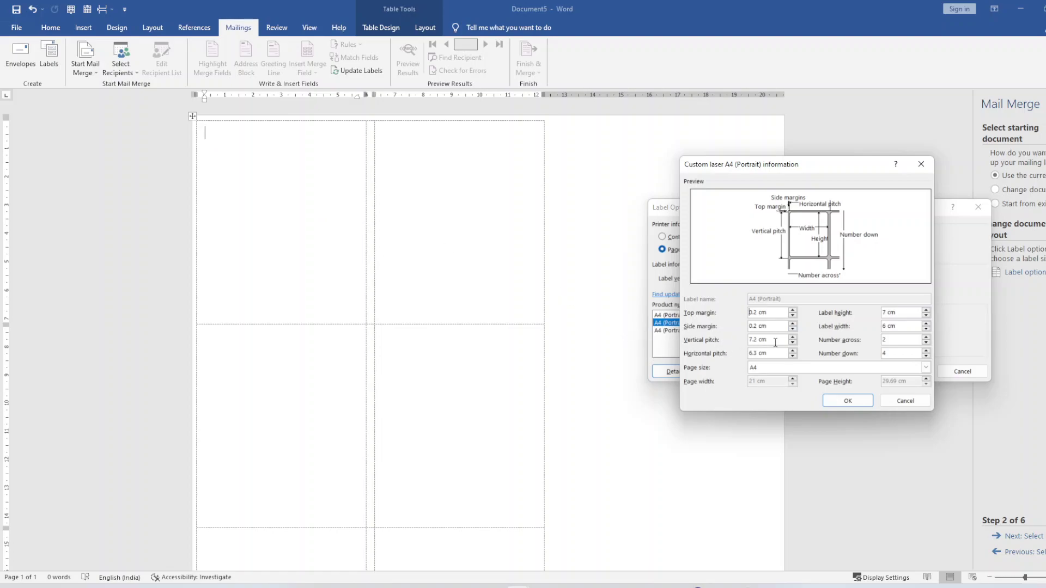
left_click(926, 324)
left_click(927, 323)
left_click(926, 324)
left_click(926, 324)
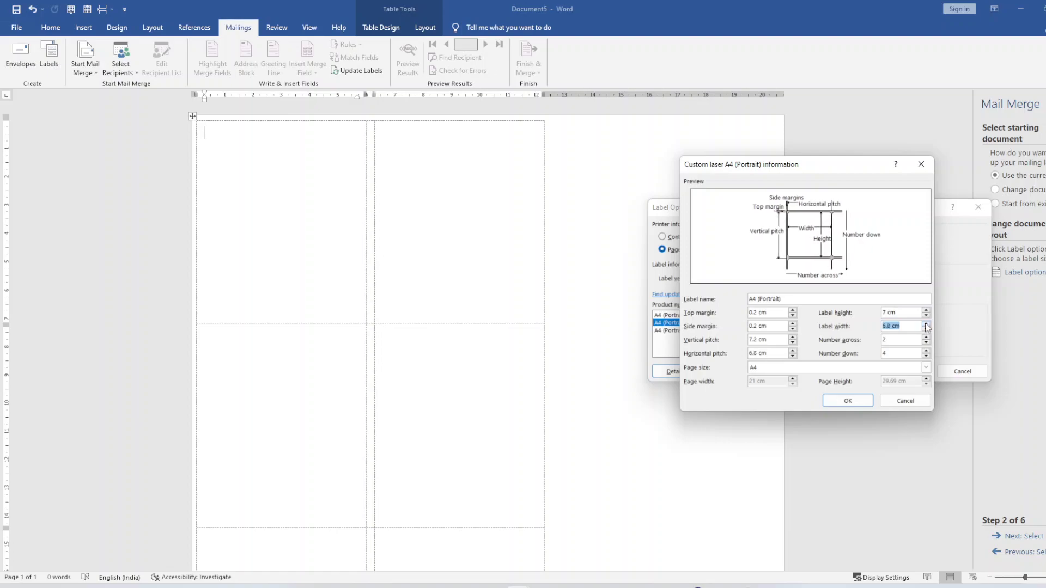
left_click(926, 324)
left_click(926, 324)
left_click(927, 323)
left_click(926, 324)
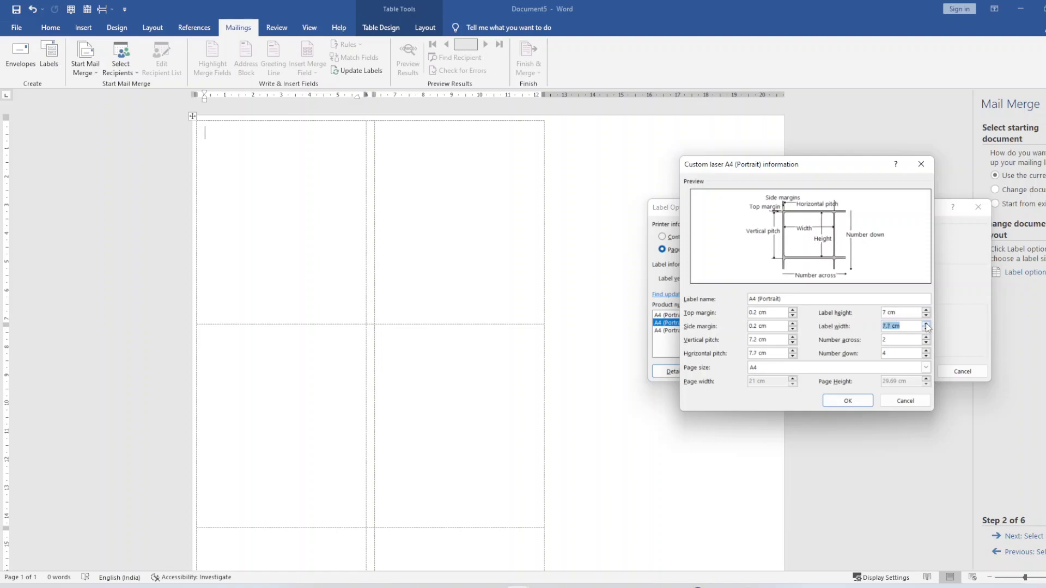
left_click(927, 324)
left_click(926, 323)
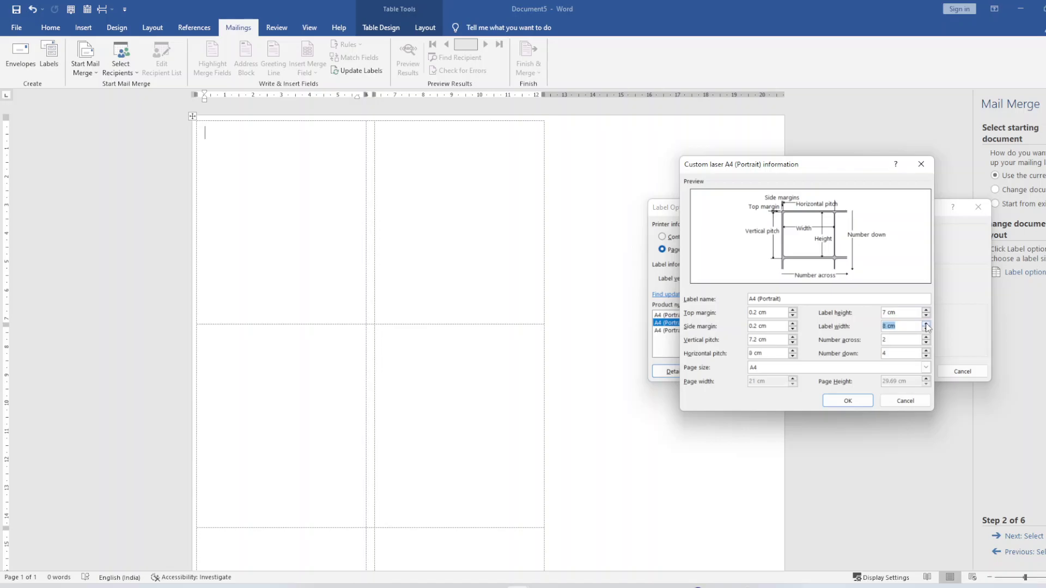
left_click(926, 324)
left_click(926, 324)
left_click(927, 323)
left_click(926, 324)
left_click(926, 324)
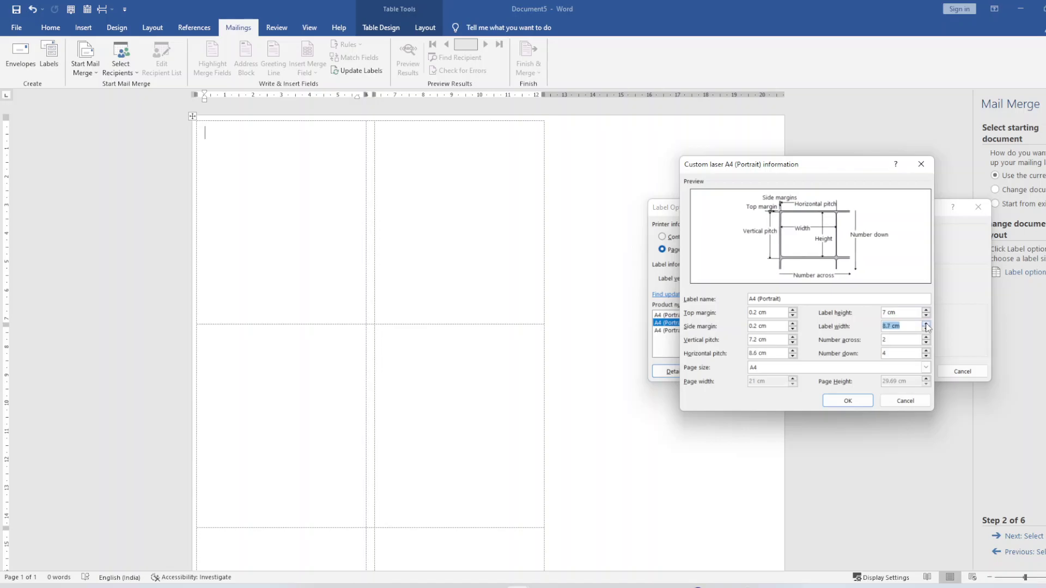
left_click(926, 324)
left_click(926, 324)
left_click(926, 323)
left_click(926, 324)
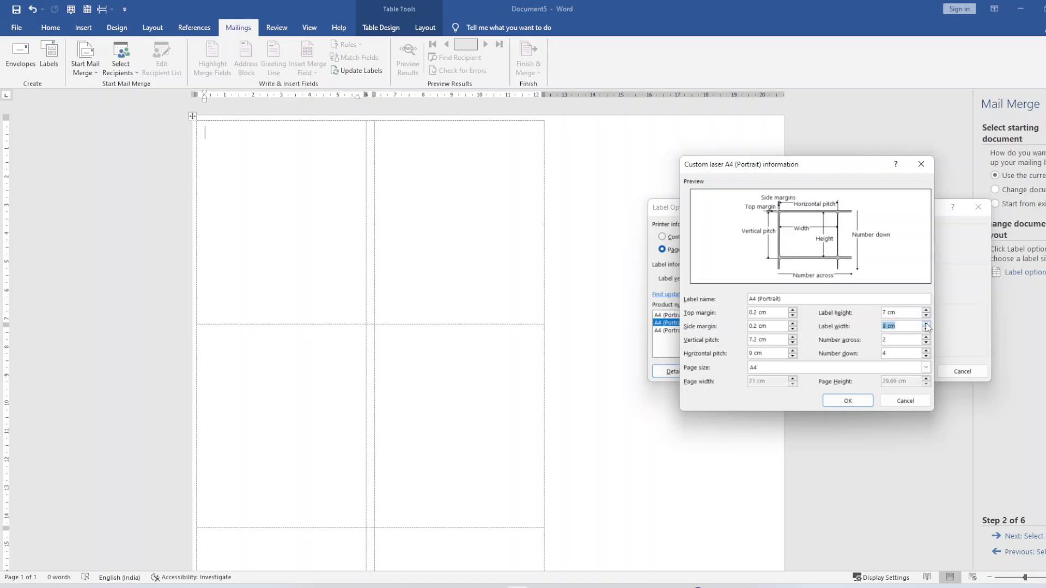
left_click(927, 324)
double_click(926, 323)
double_click(926, 324)
double_click(926, 324)
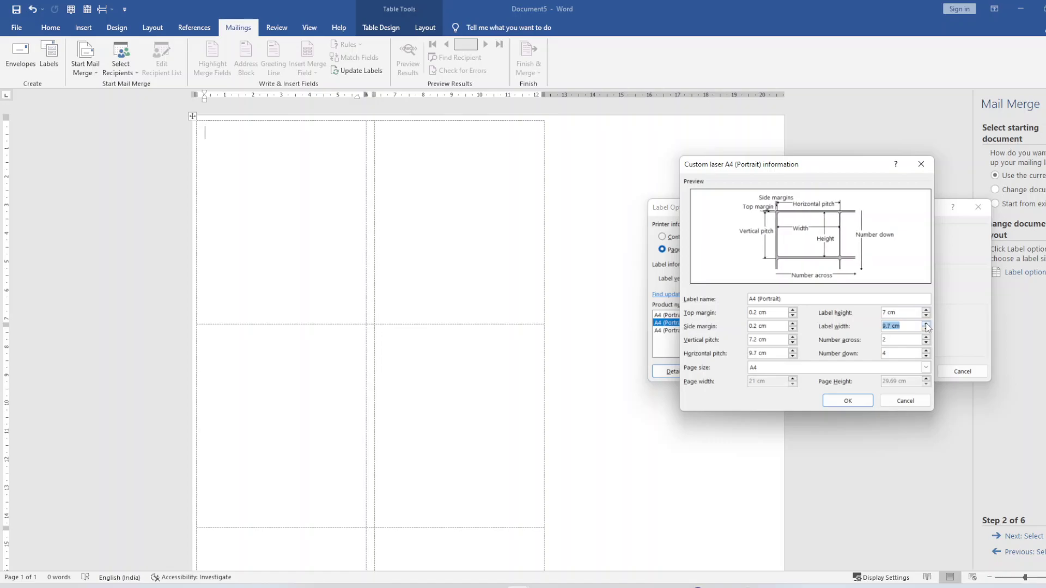
double_click(927, 324)
left_click(927, 326)
Step: Save the 10 cm label, apply the layout, and confirm rebuilding the label table
left_click(850, 401)
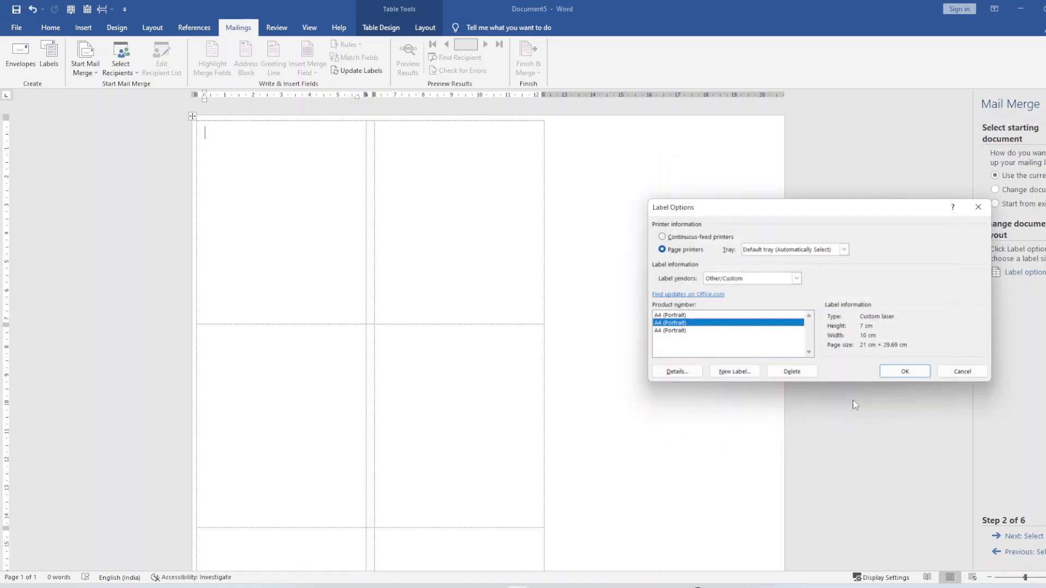
left_click(905, 371)
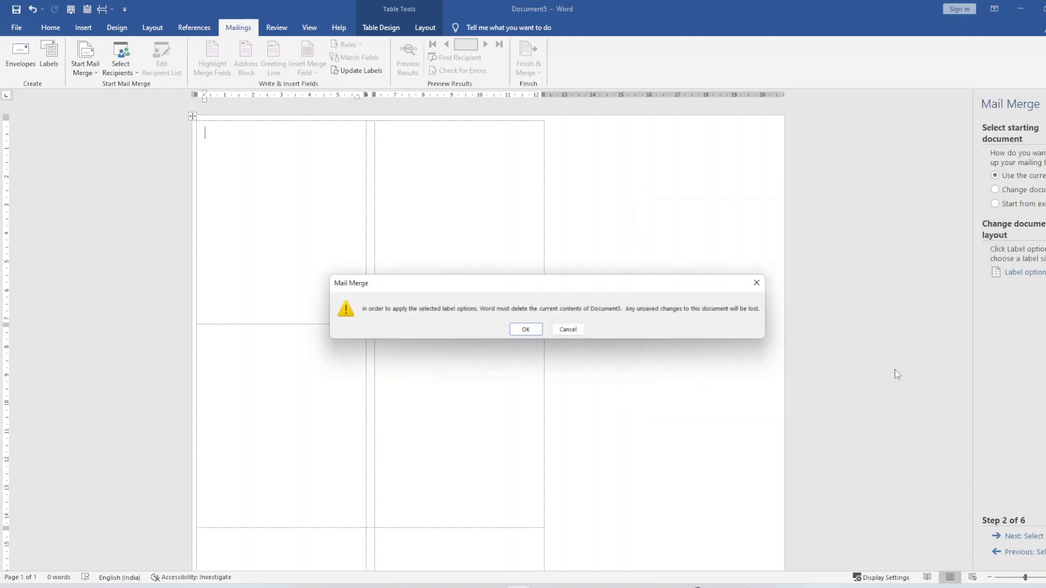
left_click(526, 329)
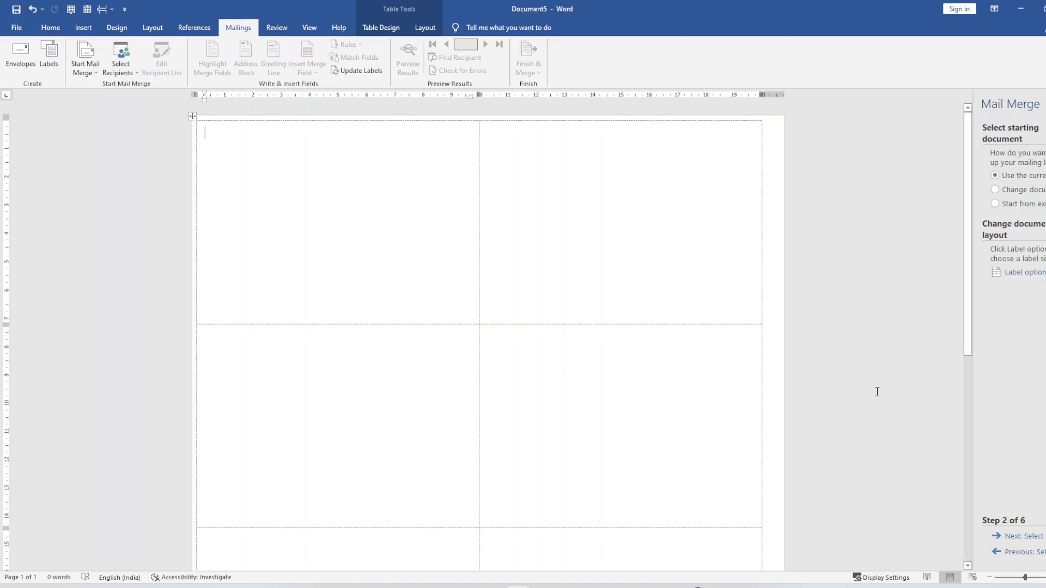
Step: Raise the A4 (Portrait) custom label's side margin to 0.3 cm and accept rebuilding the label sheet
left_click(1033, 273)
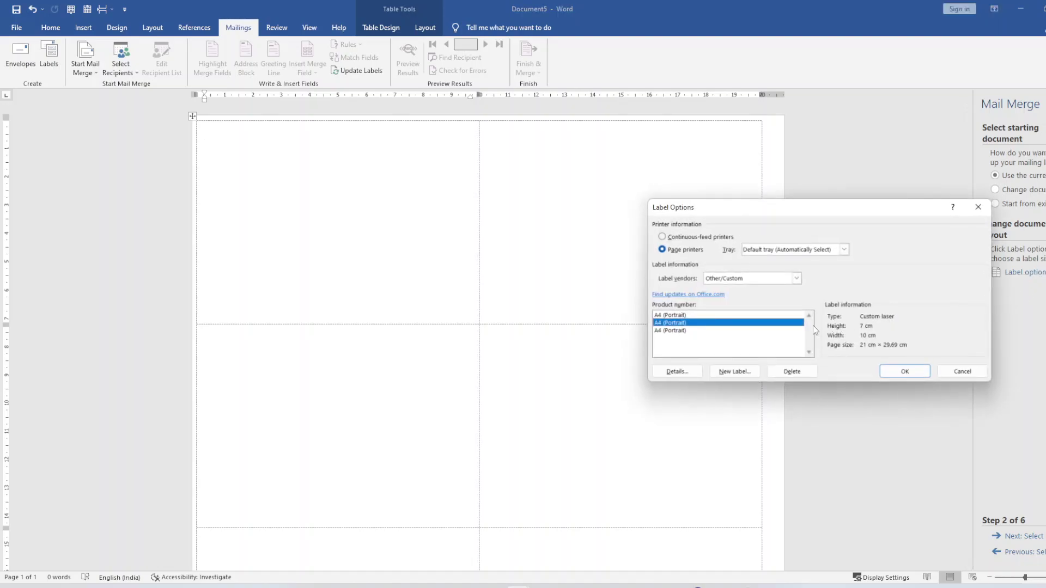
left_click(677, 371)
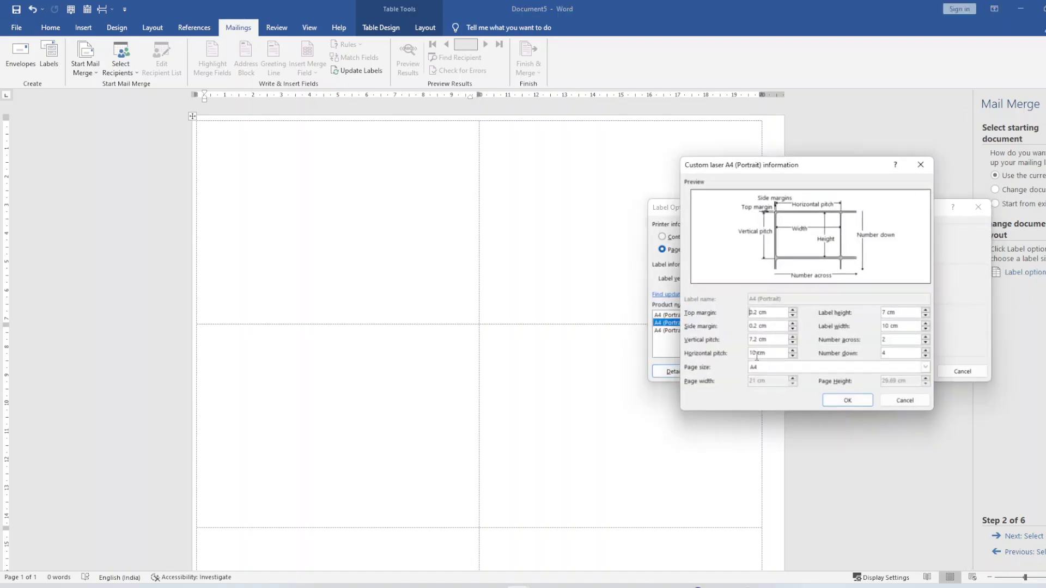
left_click(793, 323)
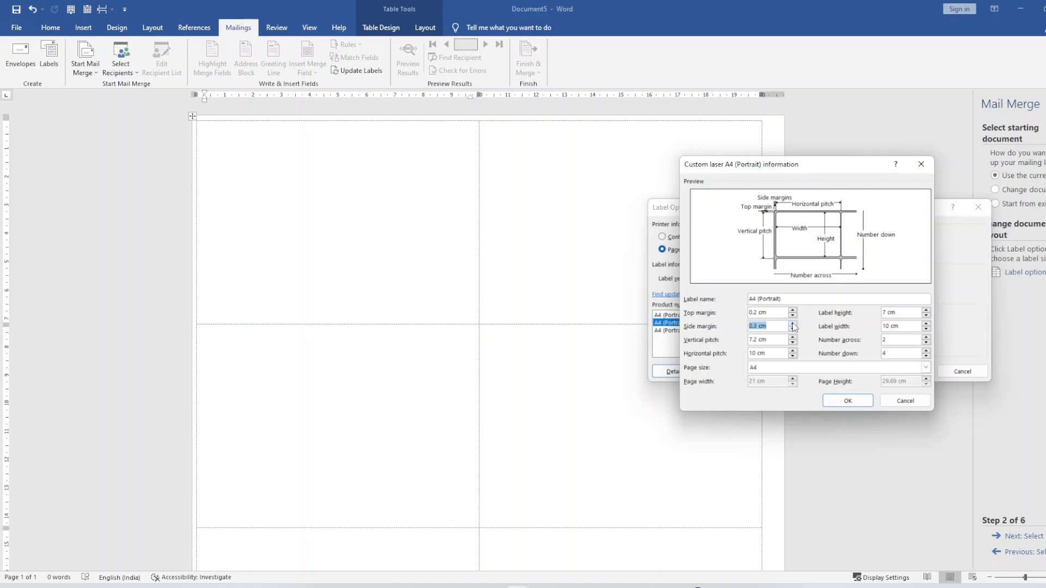
left_click(834, 400)
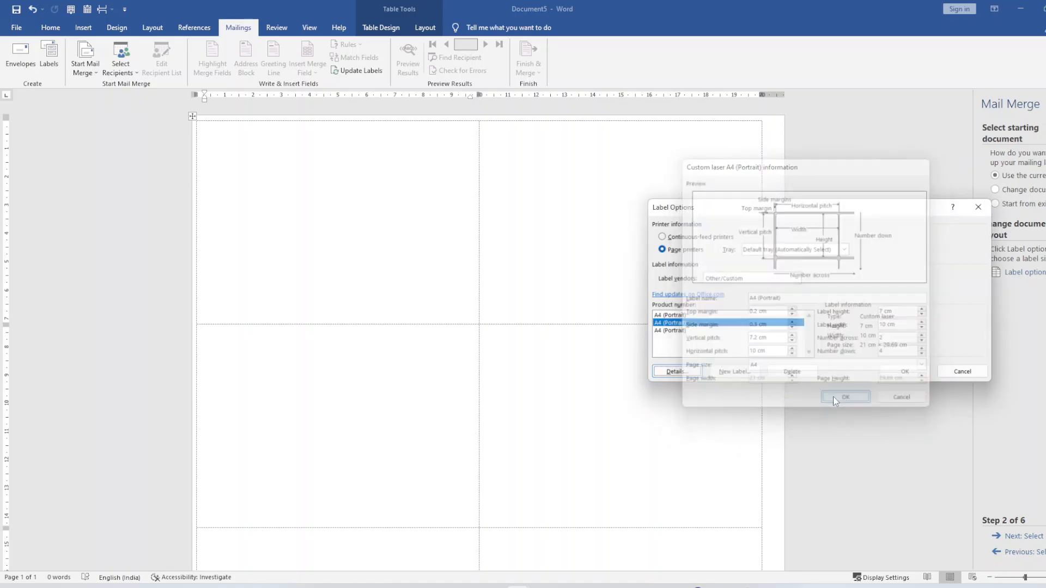
left_click(905, 371)
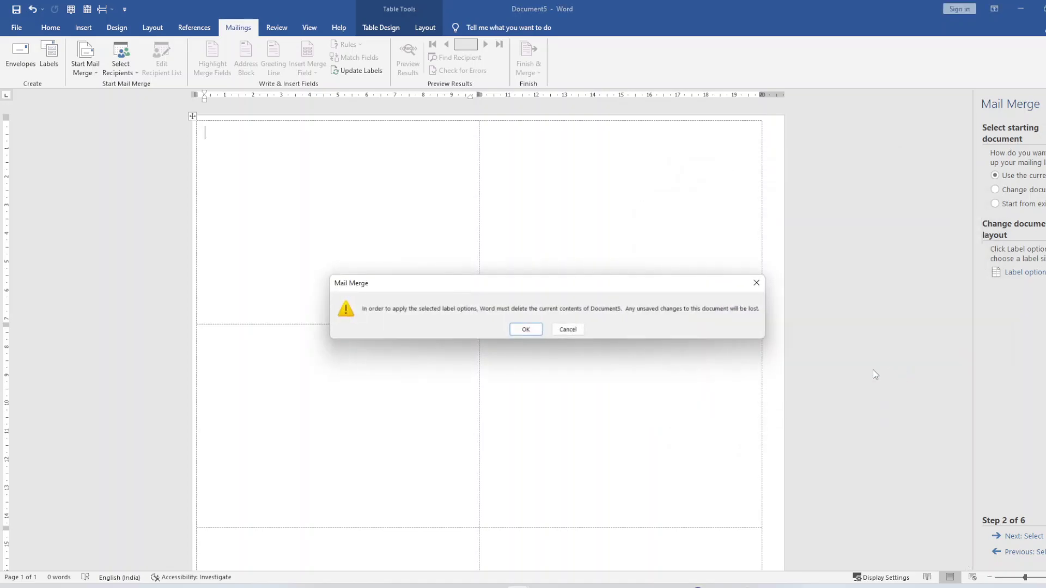
left_click(527, 330)
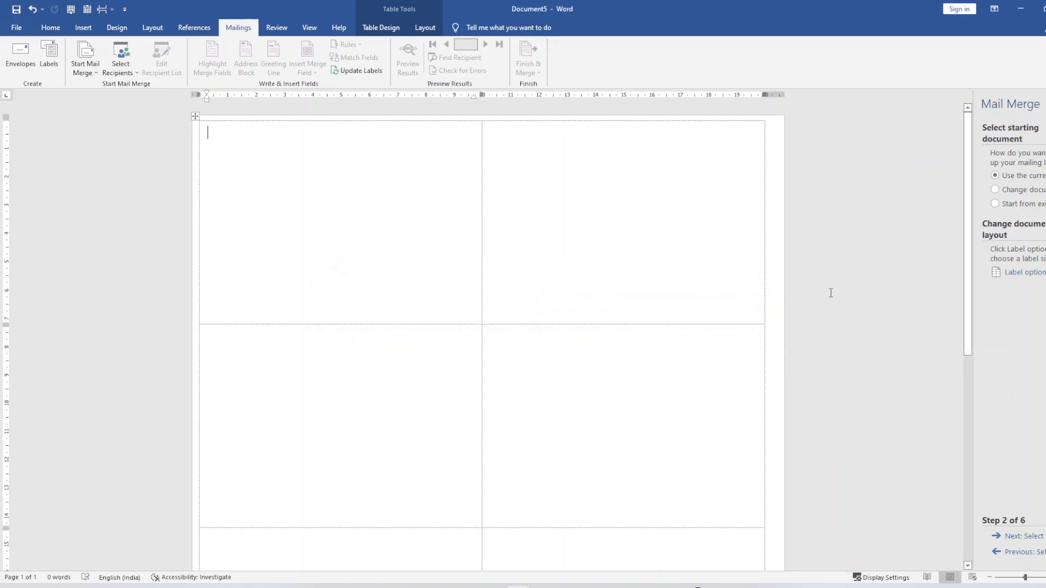
scroll(728, 357, "down", 2)
scroll(729, 357, "down", 3)
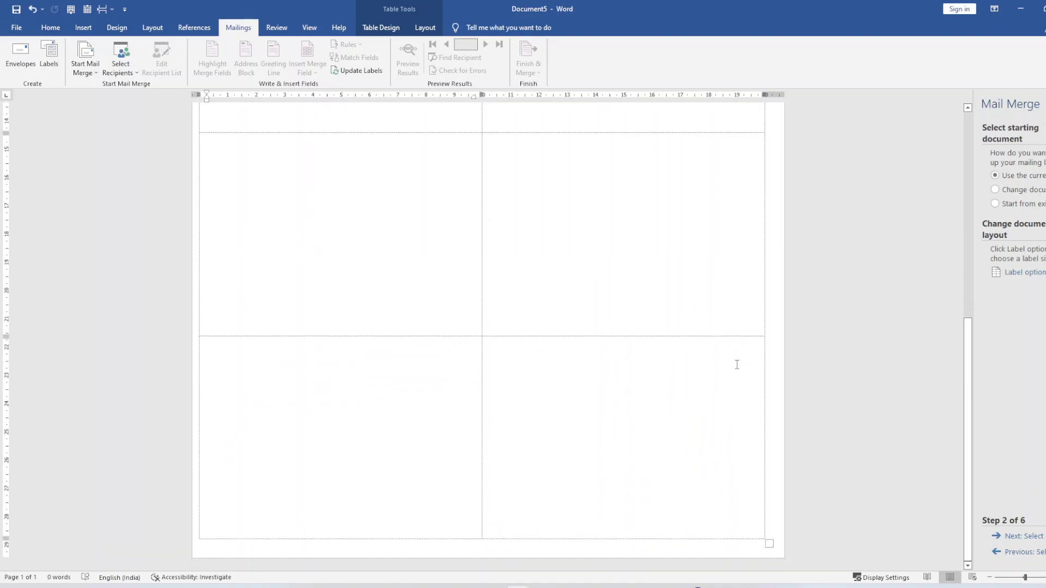
scroll(737, 365, "up", 5)
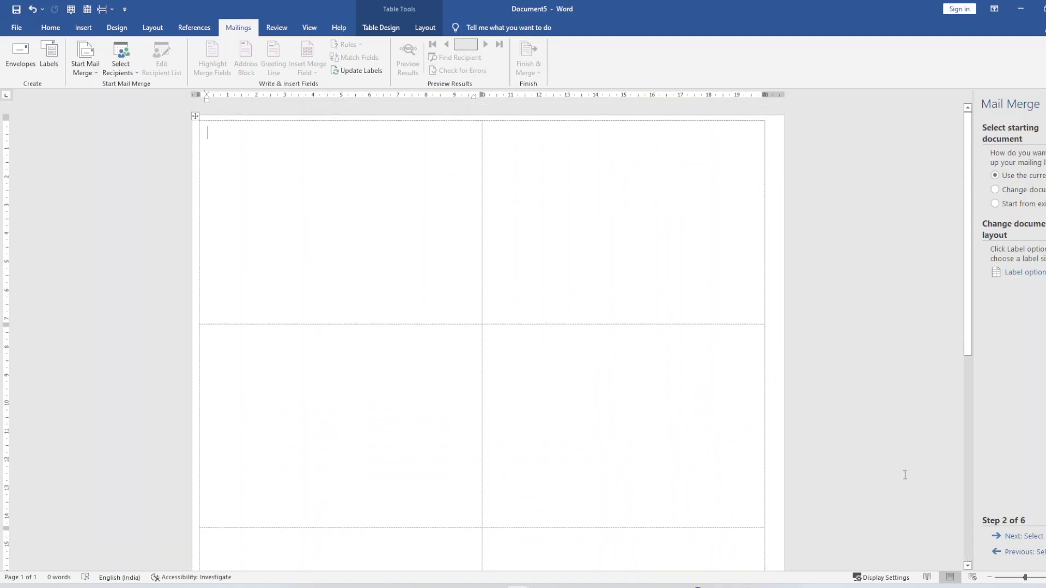
Step: Link the labels to Sheet1$ of consolidated MPs list.xlsx from the Rajya Sabha Q&A folder, keeping all recipients
left_click(1024, 536)
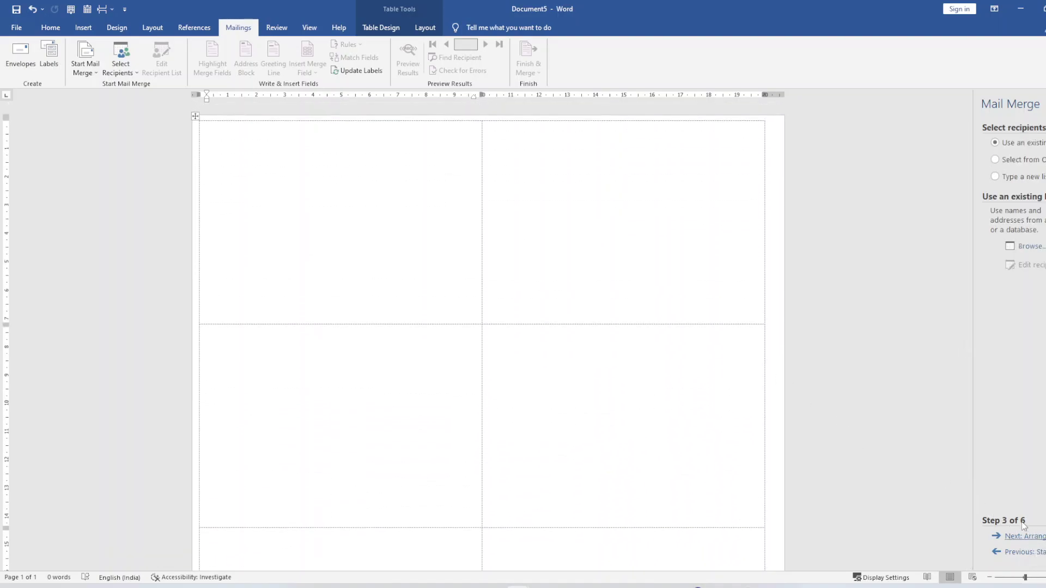
left_click(1030, 246)
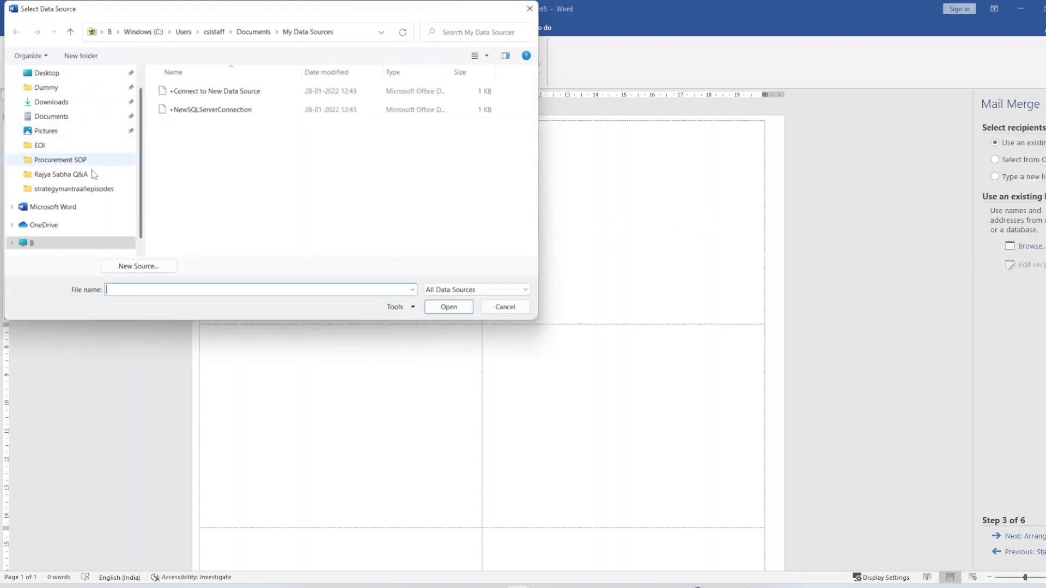
left_click(77, 174)
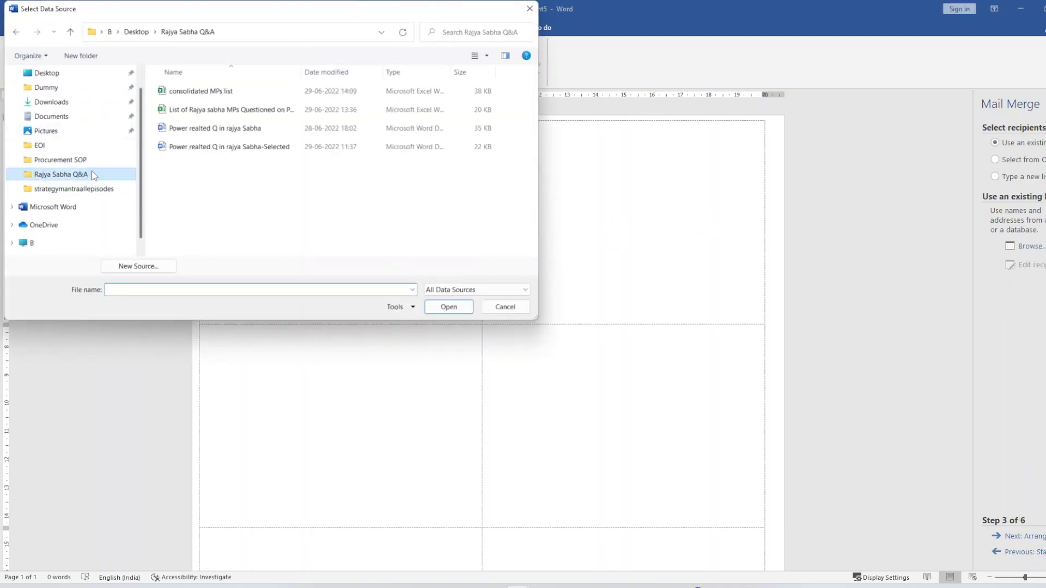
left_click(218, 91)
left_click(462, 308)
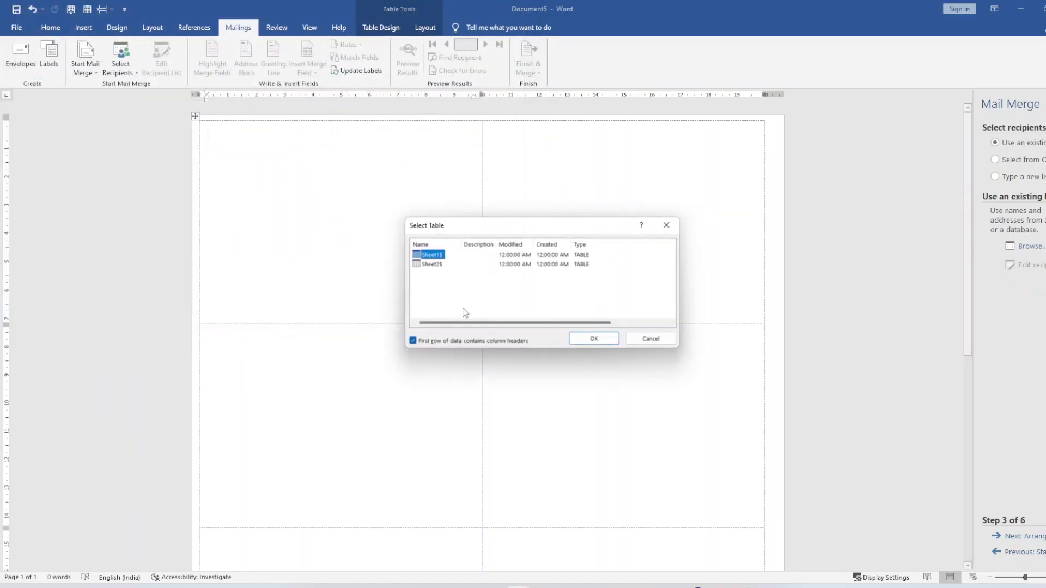
left_click(580, 339)
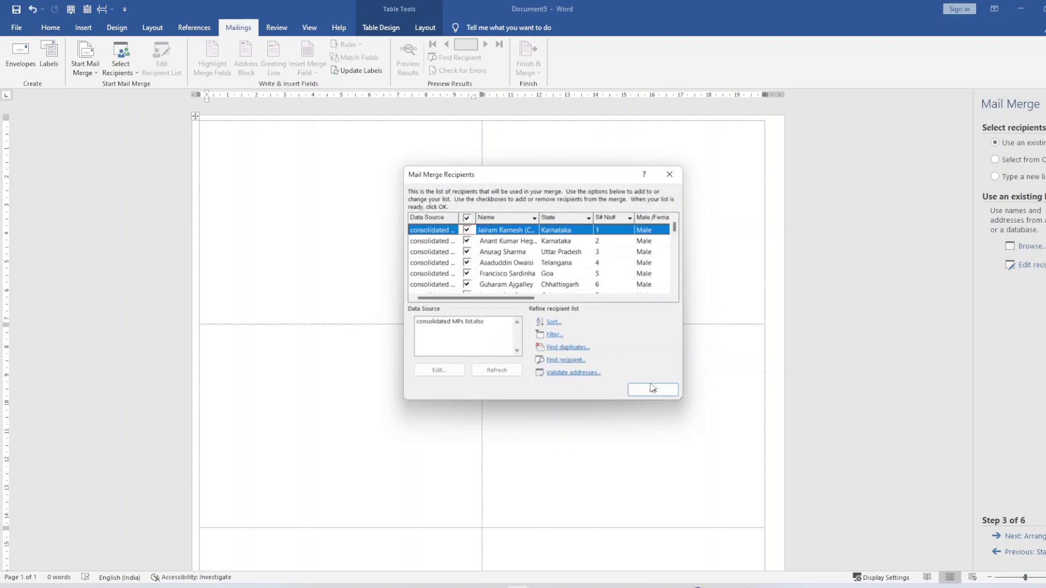
scroll(592, 262, "down", 5)
scroll(592, 262, "down", 6)
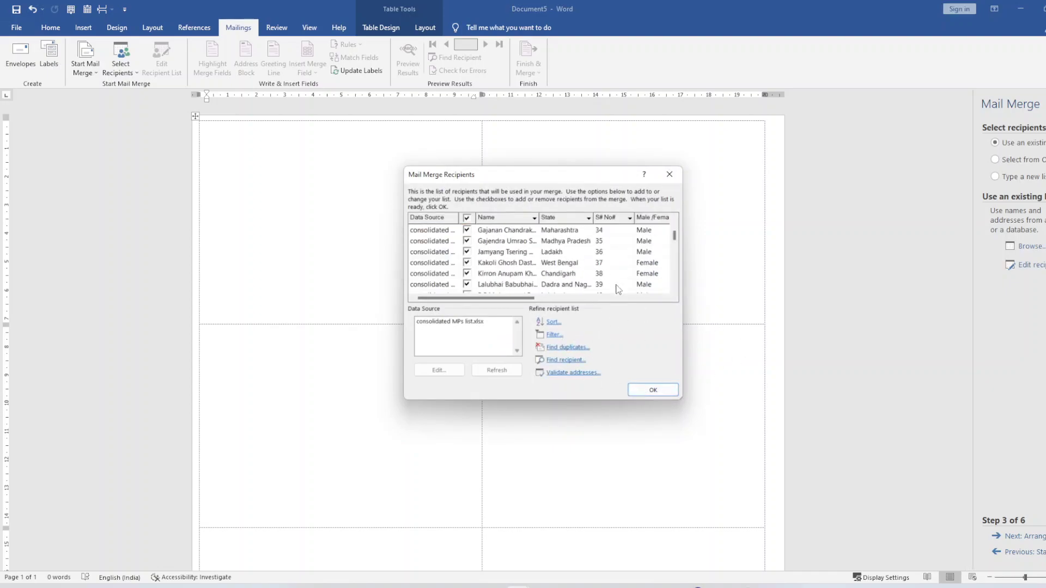
left_click(647, 391)
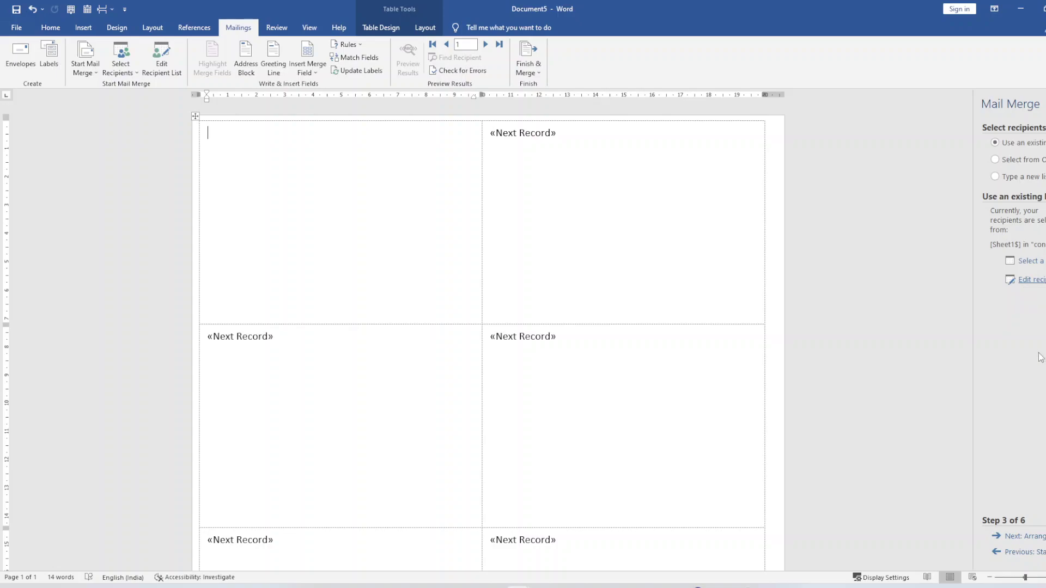
Step: Insert the S_No, Name and Male /Female merge fields into the first label
left_click(1038, 536)
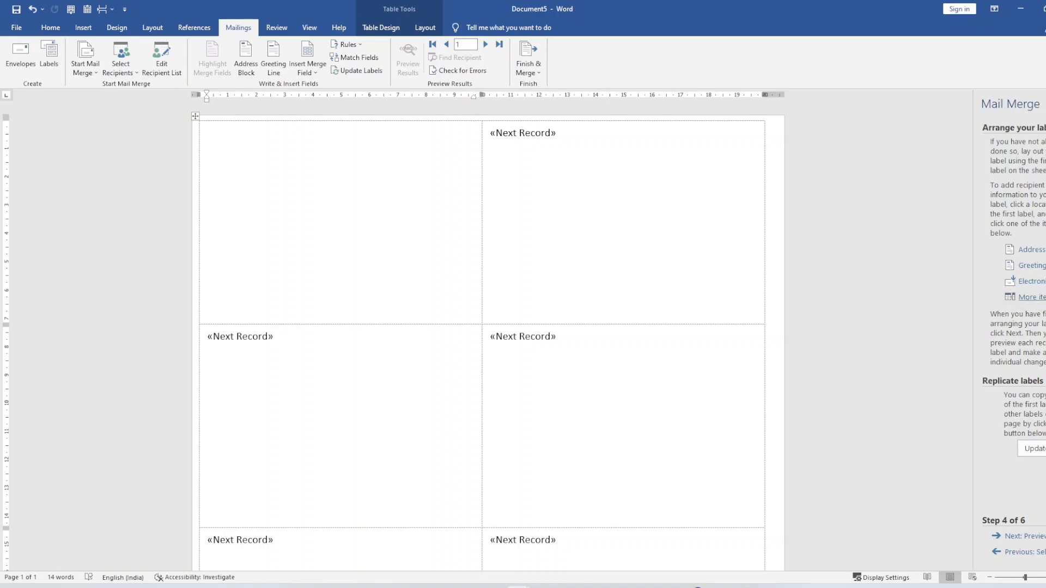
left_click(1031, 297)
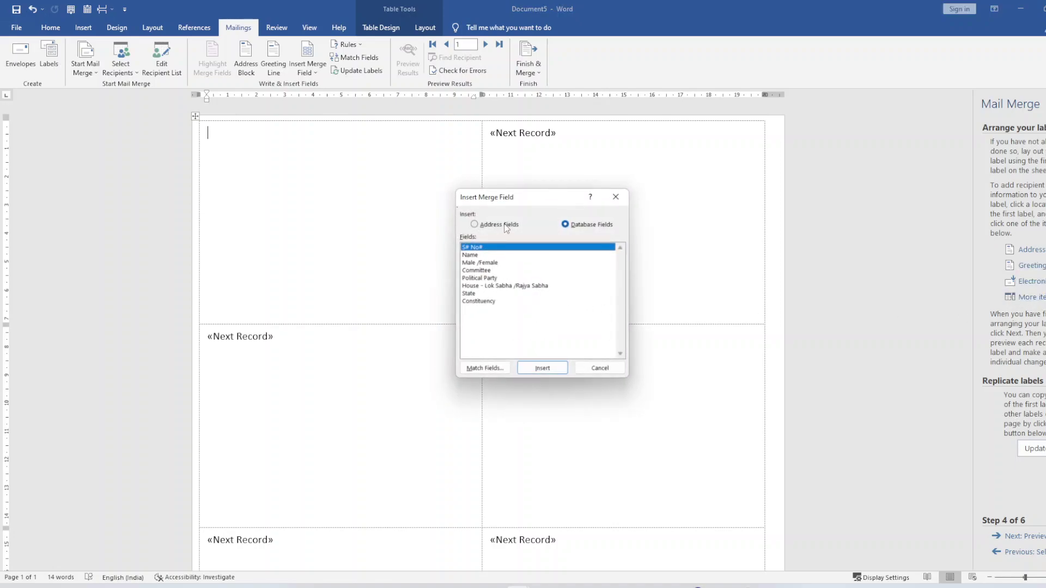
left_click(541, 369)
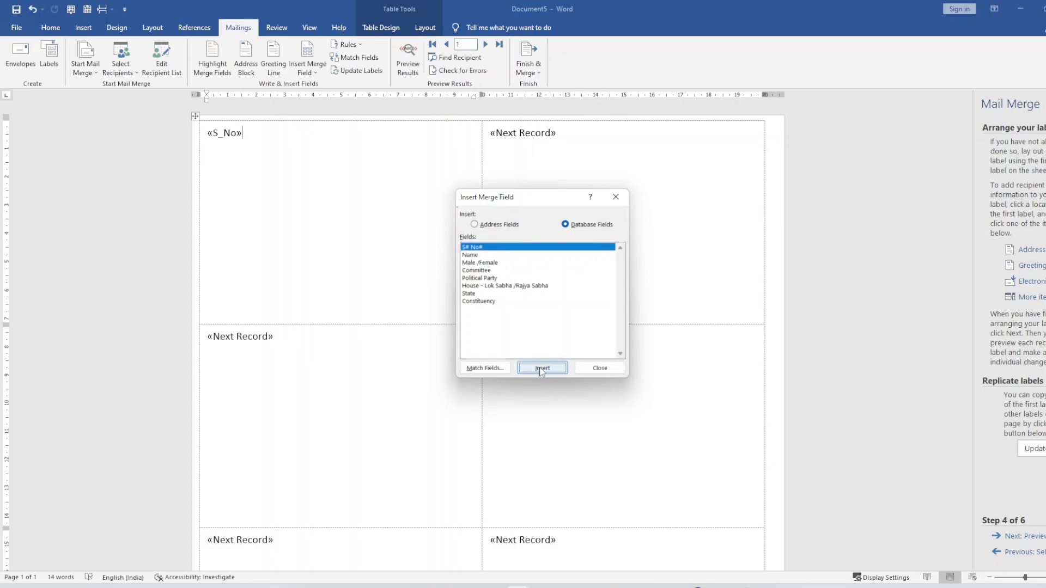
left_click(502, 255)
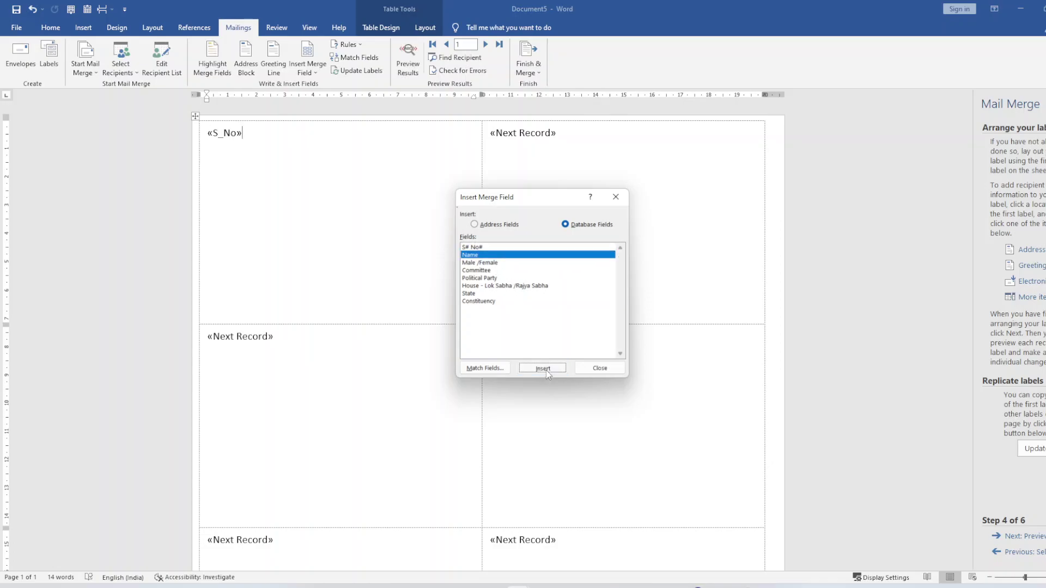
left_click(546, 371)
left_click(511, 264)
left_click(547, 371)
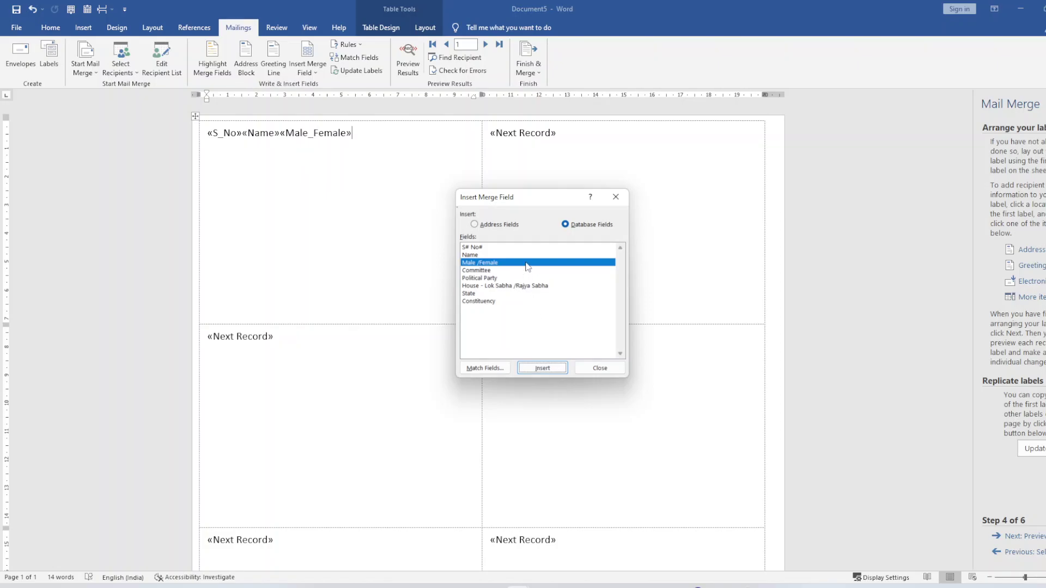
Step: Add the Committee, Political Party, House, State and Constituency fields after them
left_click(527, 271)
left_click(542, 368)
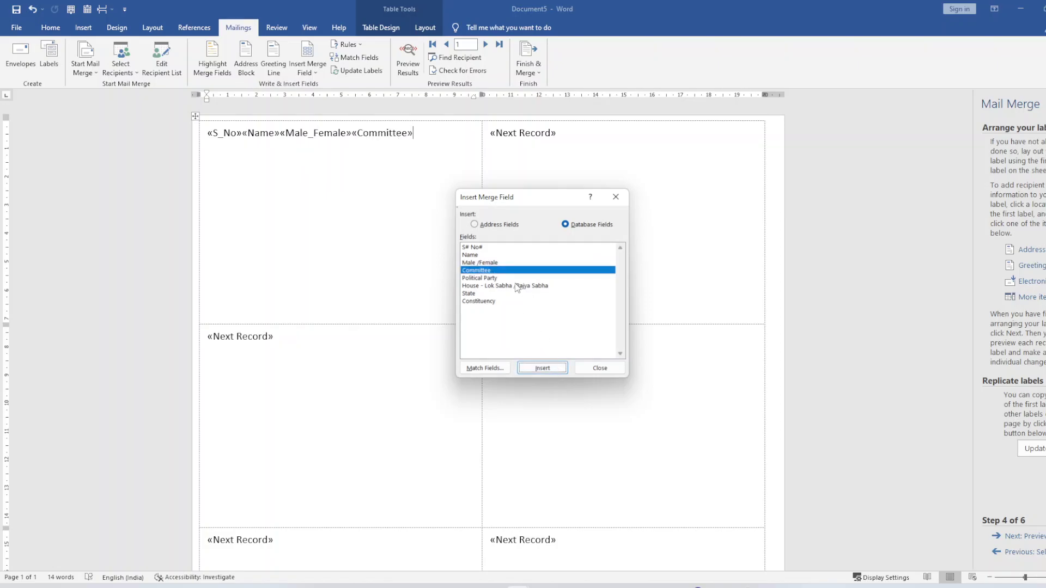
left_click(518, 278)
left_click(549, 368)
left_click(548, 287)
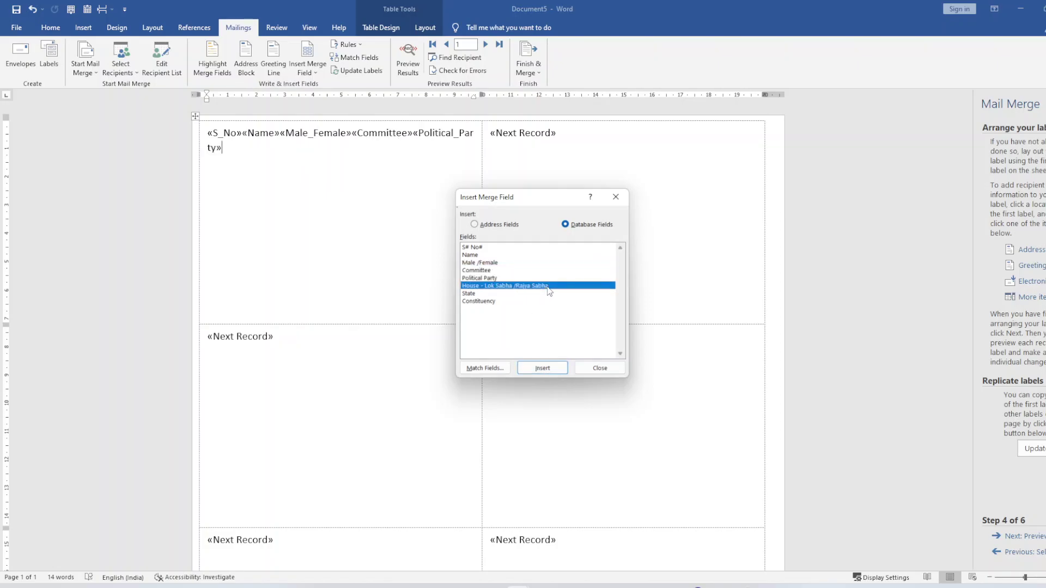
left_click(546, 368)
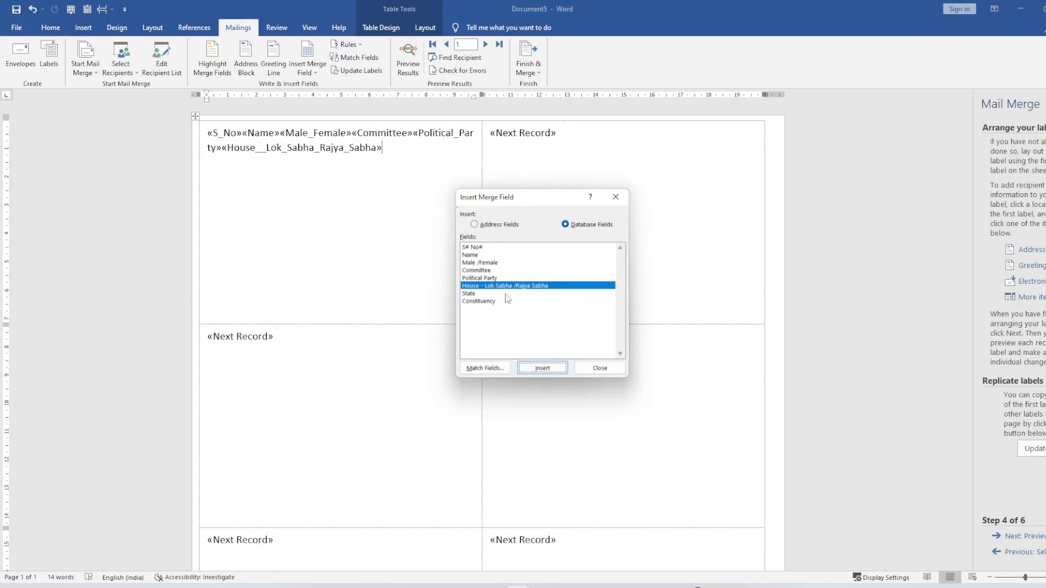
left_click(505, 294)
left_click(542, 368)
left_click(518, 302)
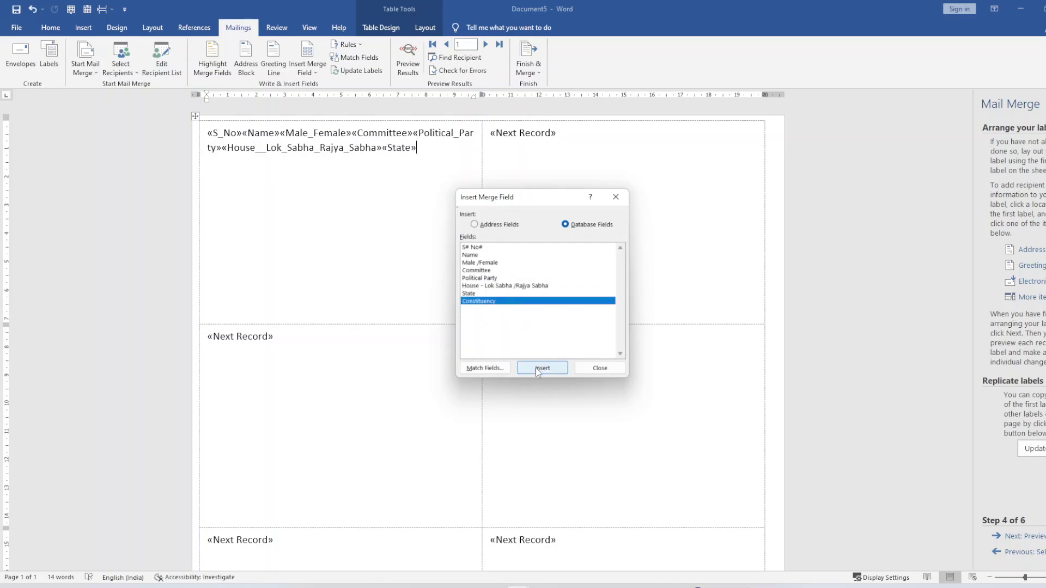
left_click(537, 368)
left_click(590, 368)
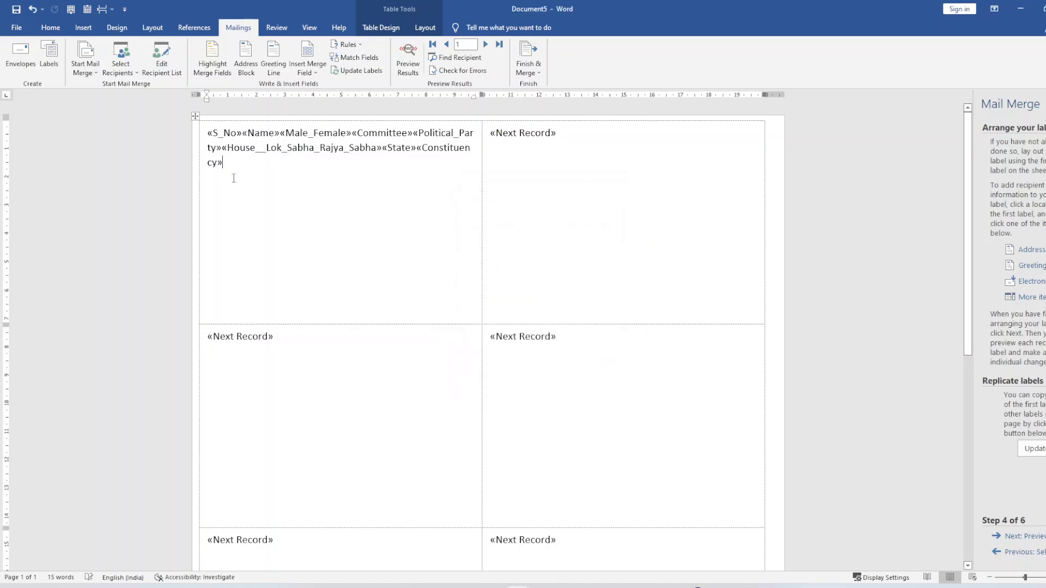
Step: Separate «S_No» and «Name» with a period on the first line
left_click(251, 135)
key("Return")
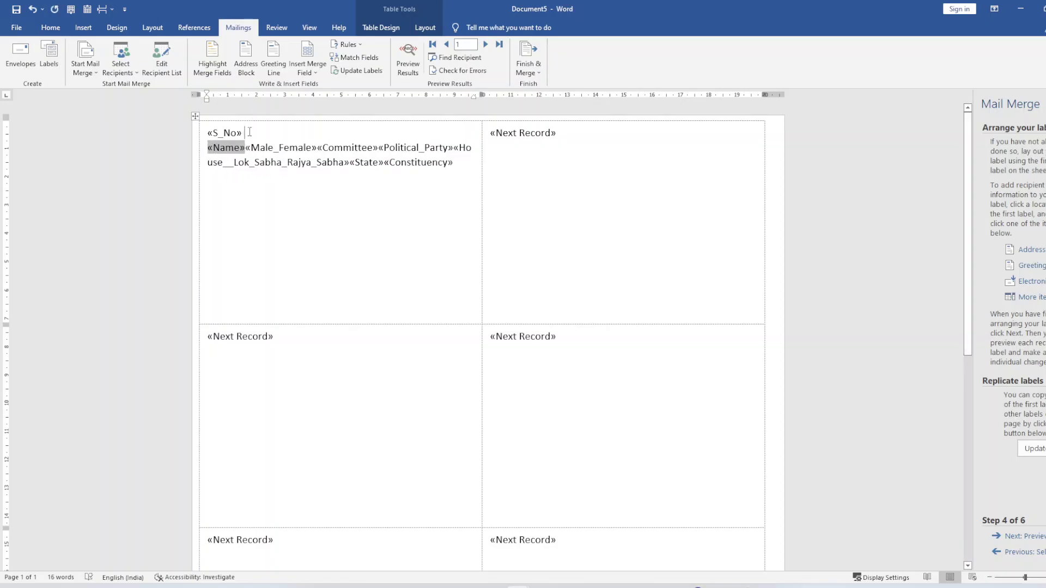
key("BackSpace")
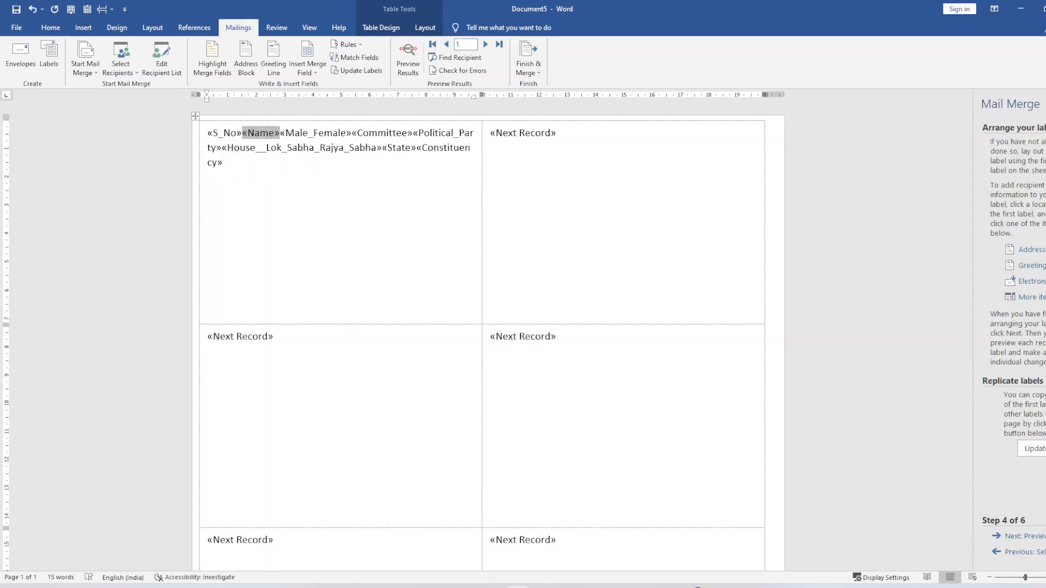
type(".")
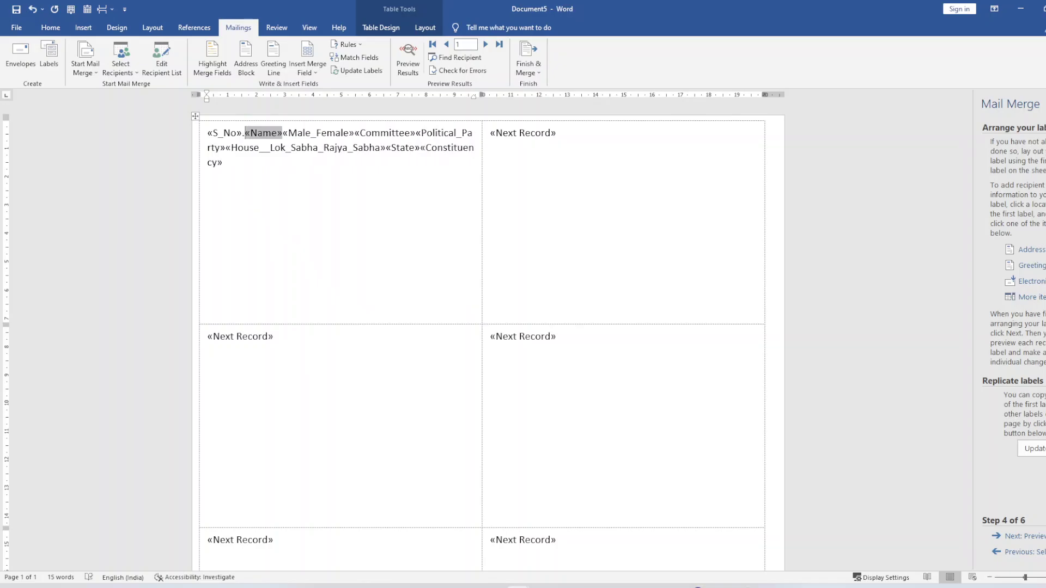
key("Return")
key("BackSpace")
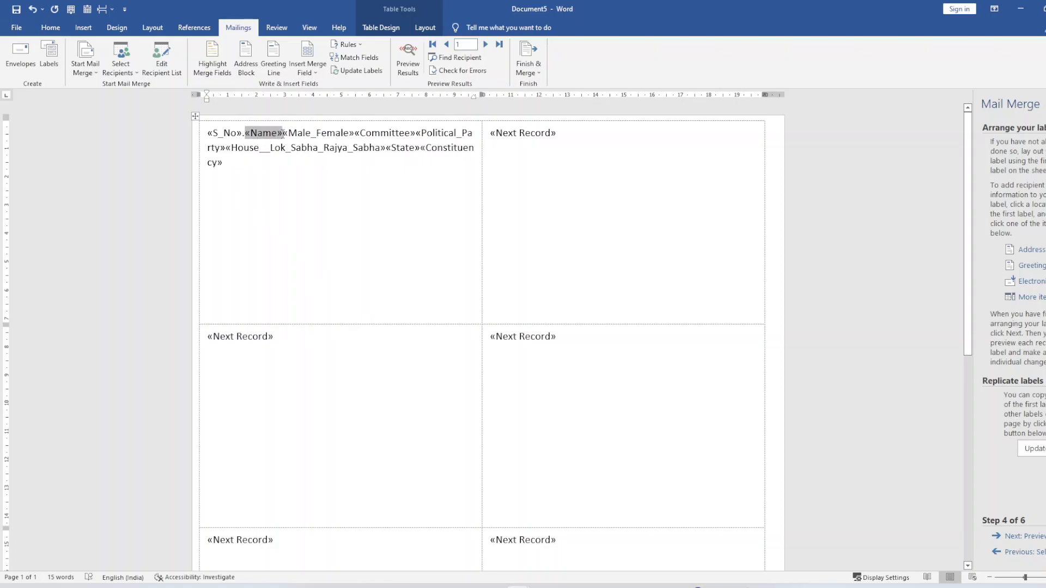
Step: Delete the «Male_Female» gender field from the first label
left_click(306, 133)
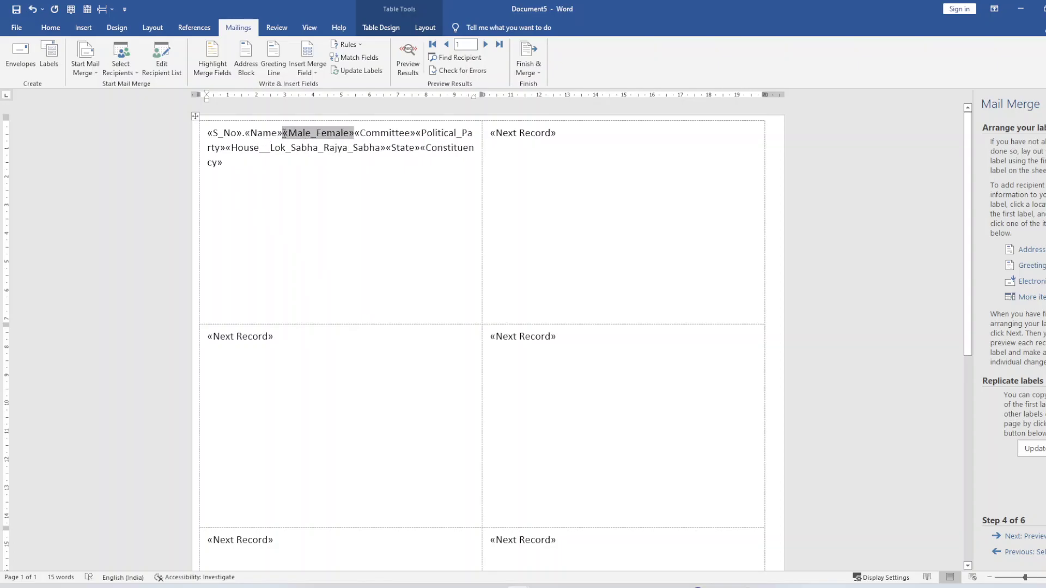
key("Delete")
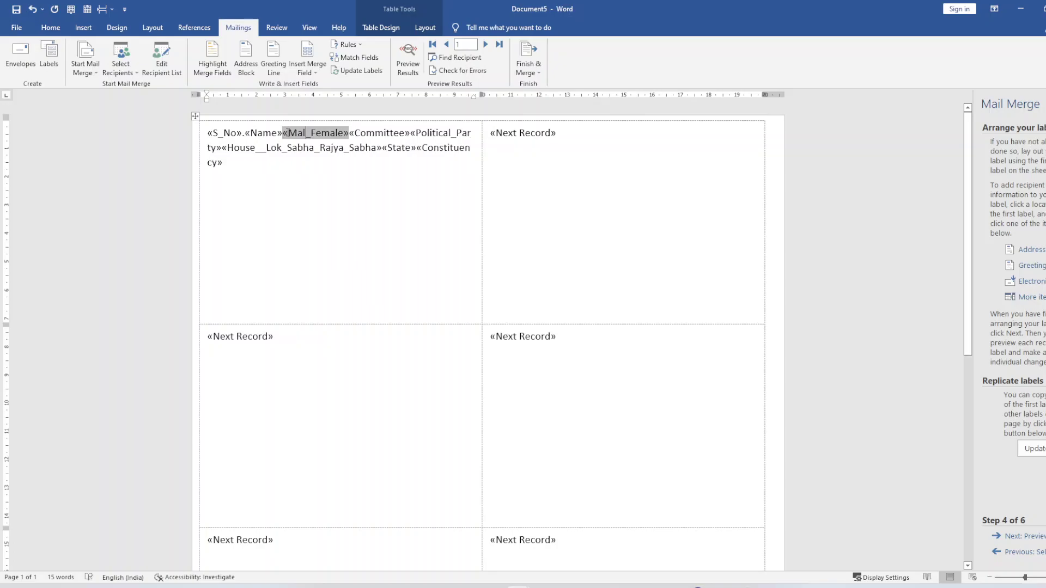
left_click_drag(350, 131, 285, 134)
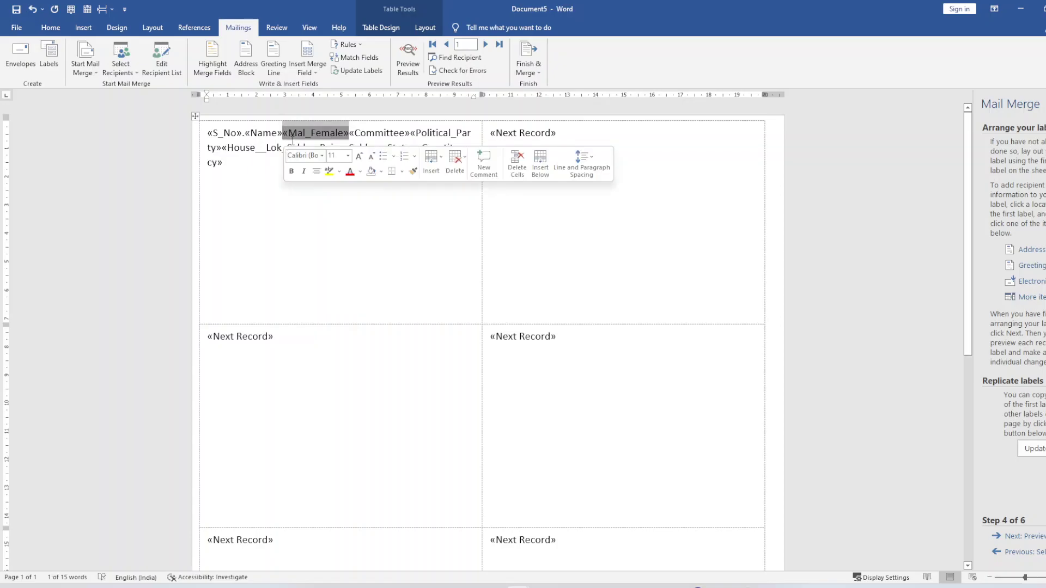
key("Delete")
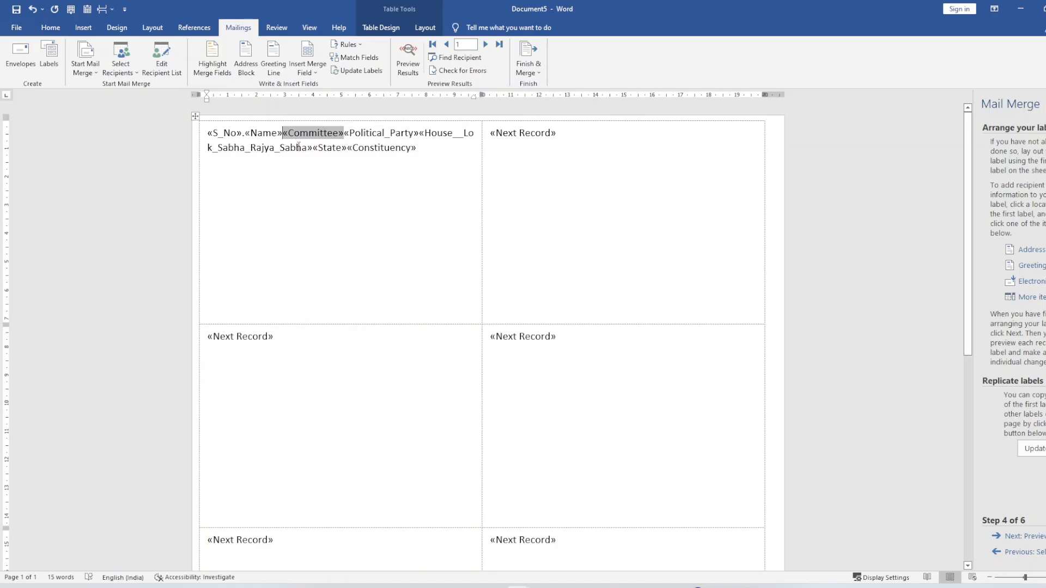
Step: Put «Committee», «Political_Party», «House», «State» and «Constituency» each on its own line
key("Return")
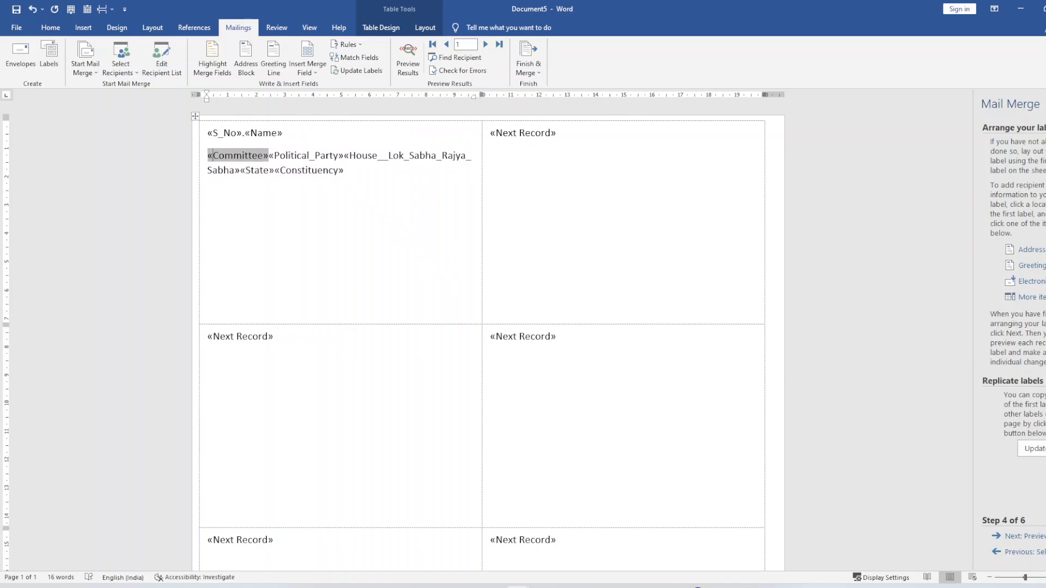
left_click(275, 155)
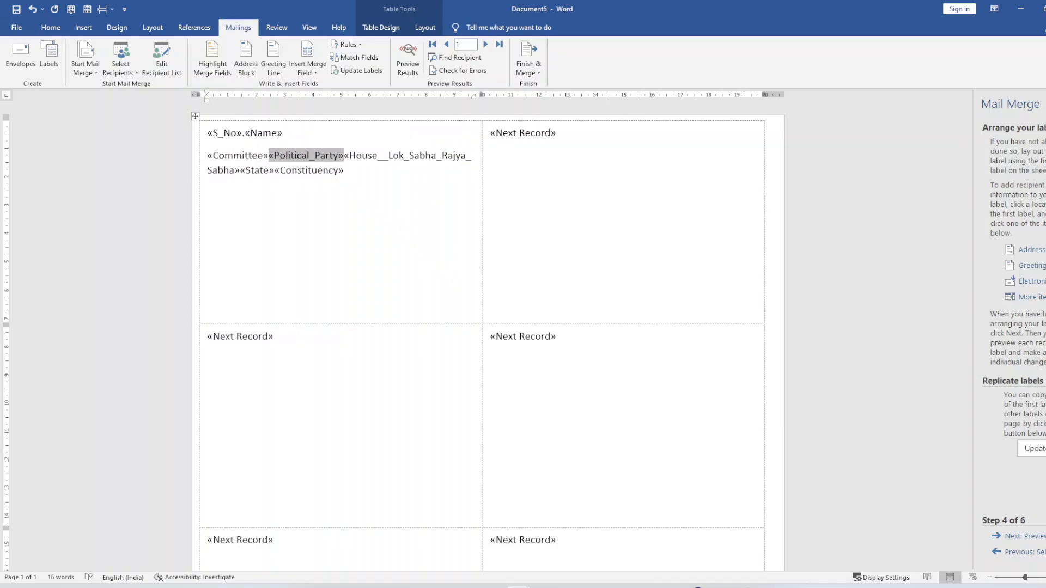
key("Return")
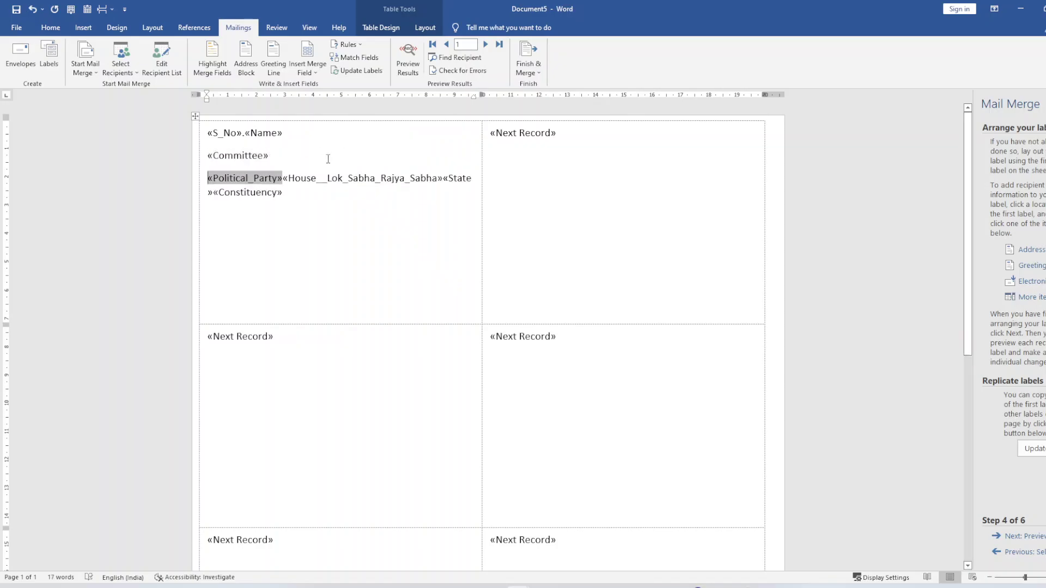
left_click(284, 177)
key("Return")
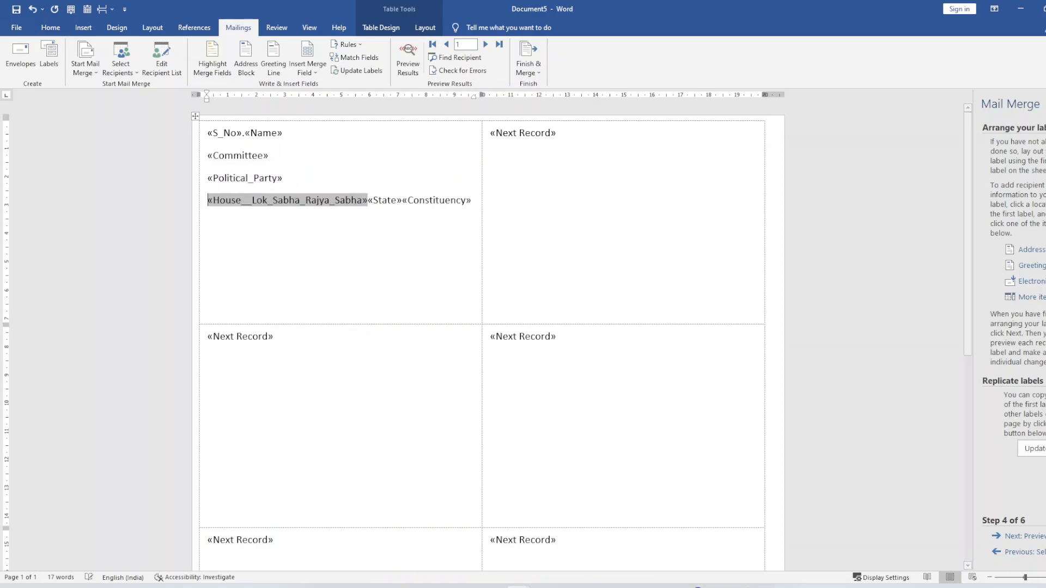
left_click(376, 201)
key("Return")
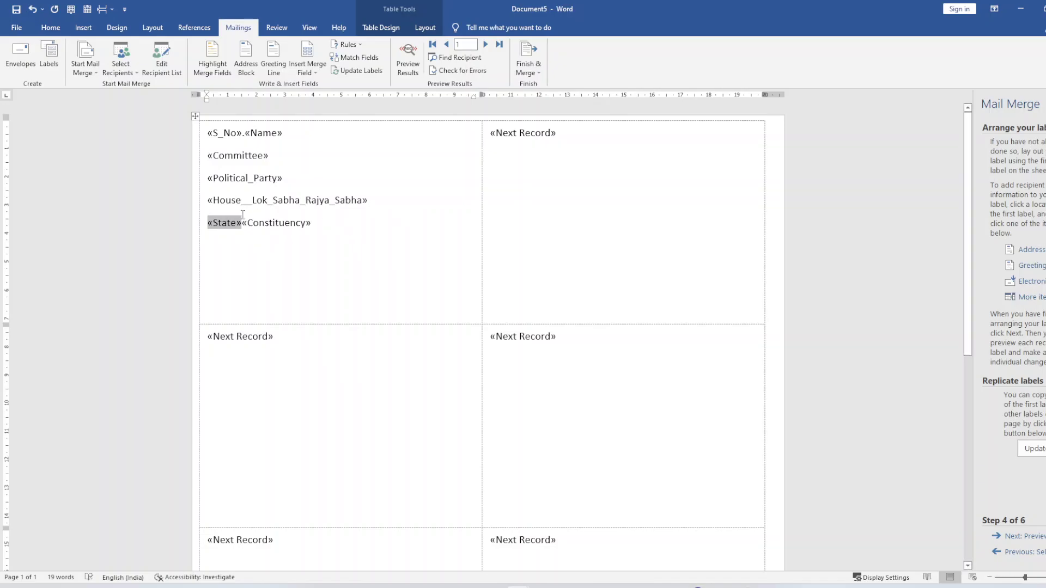
left_click(252, 229)
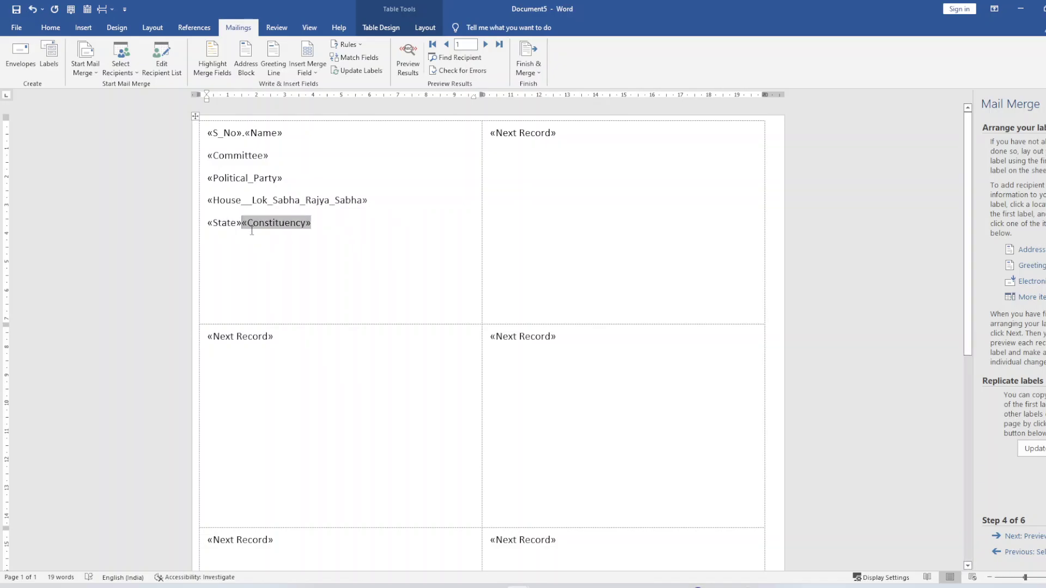
key("Return")
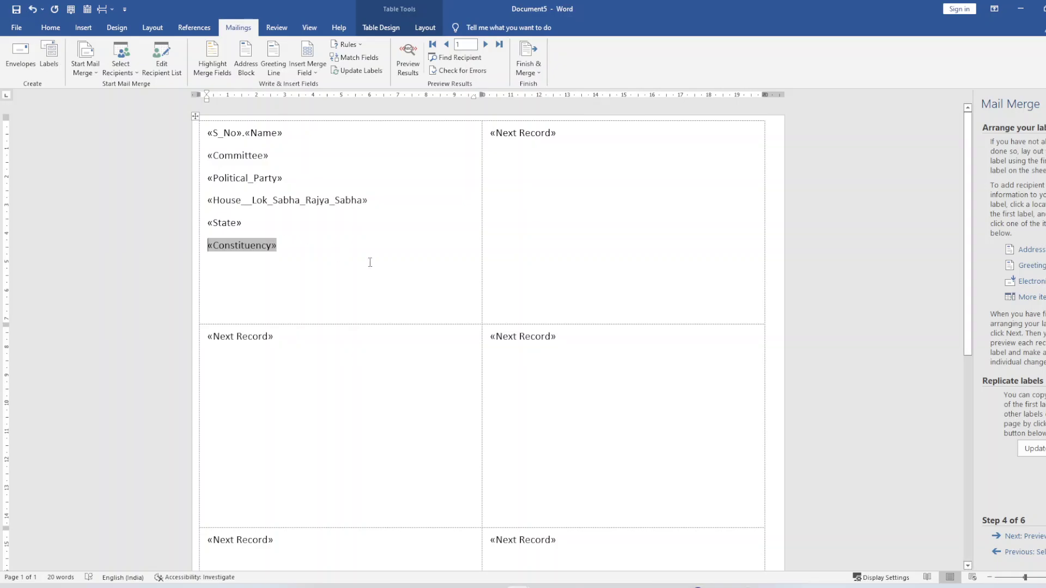
scroll(489, 319, "down", 2)
scroll(489, 319, "down", 5)
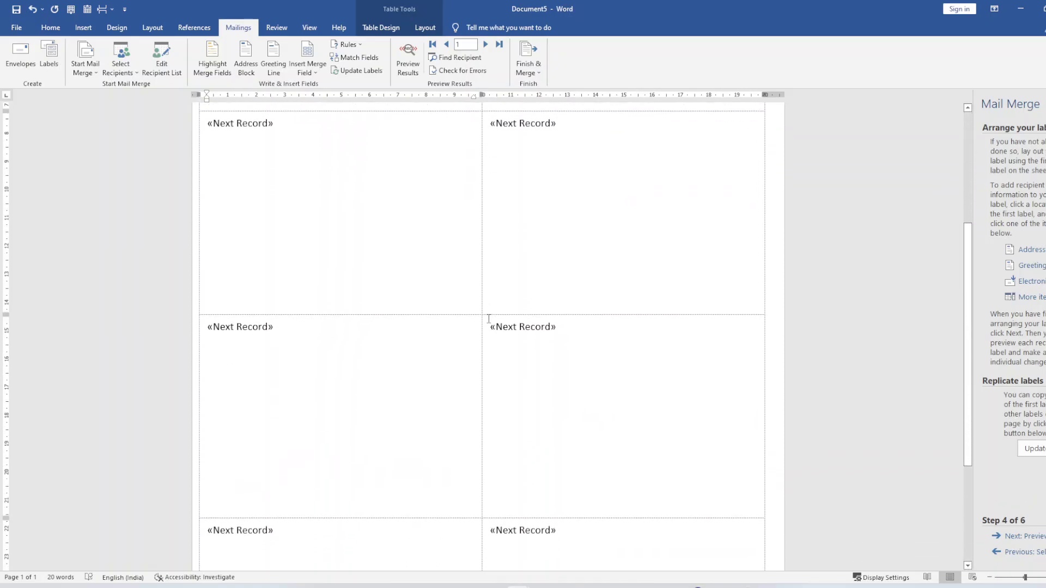
scroll(489, 319, "down", 5)
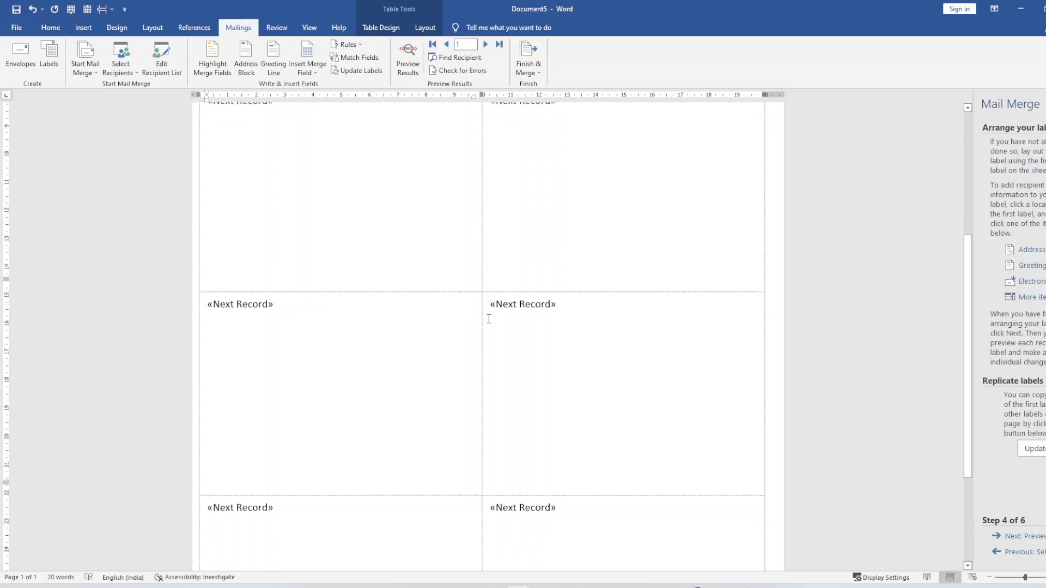
scroll(489, 319, "up", 5)
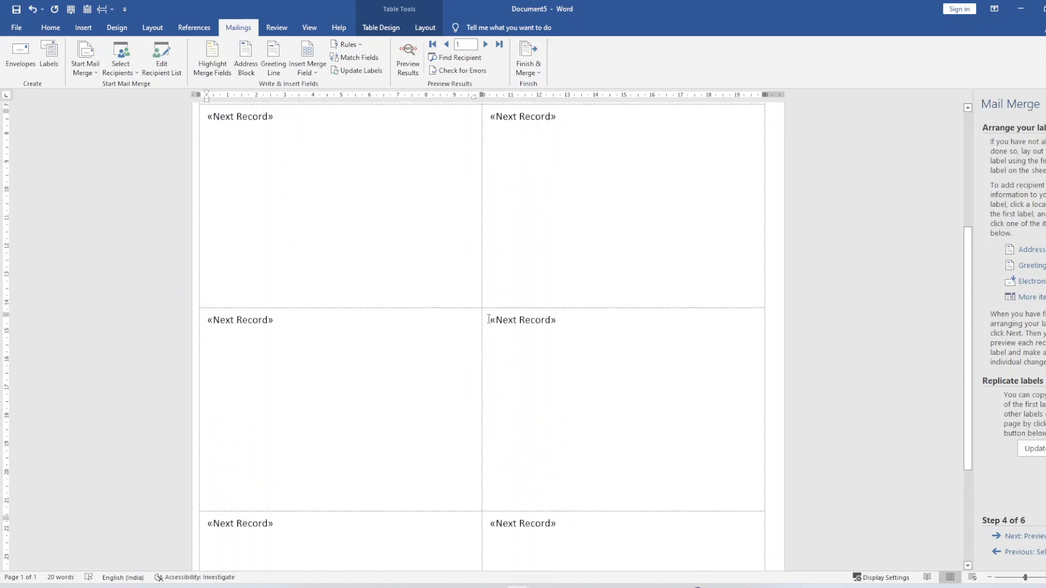
scroll(489, 319, "up", 5)
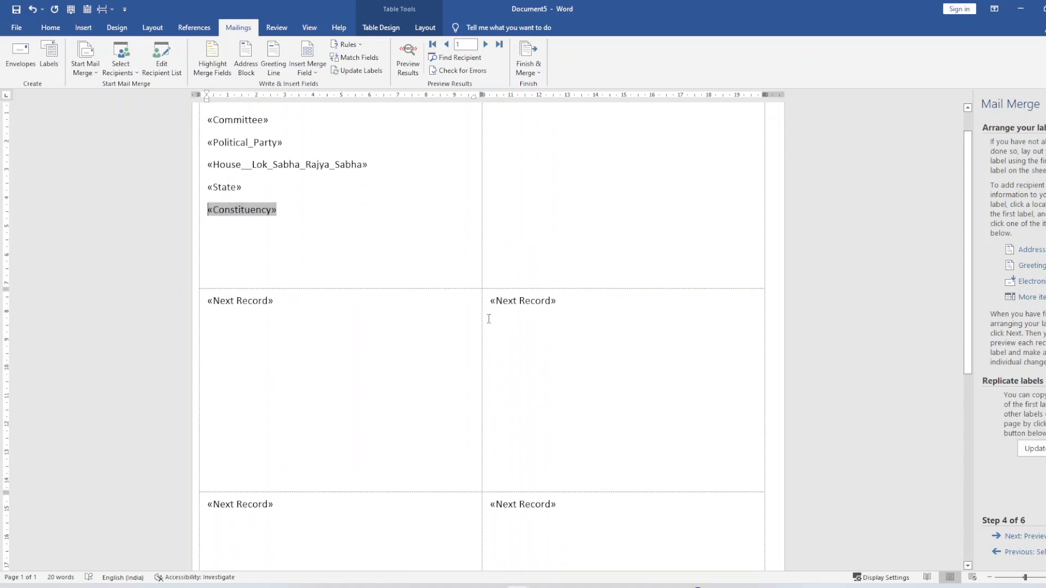
scroll(451, 278, "up", 1)
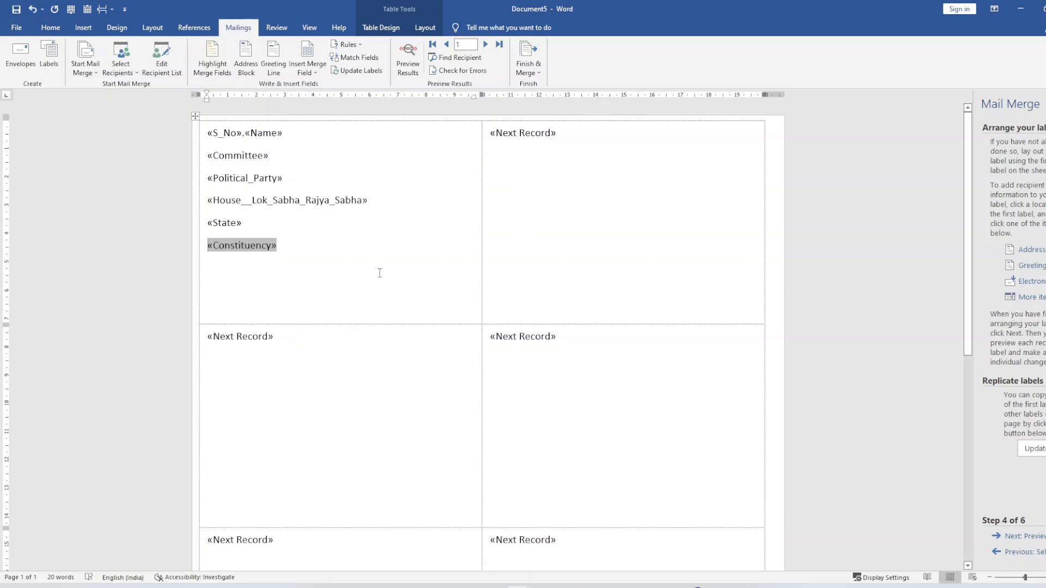
scroll(382, 278, "down", 5)
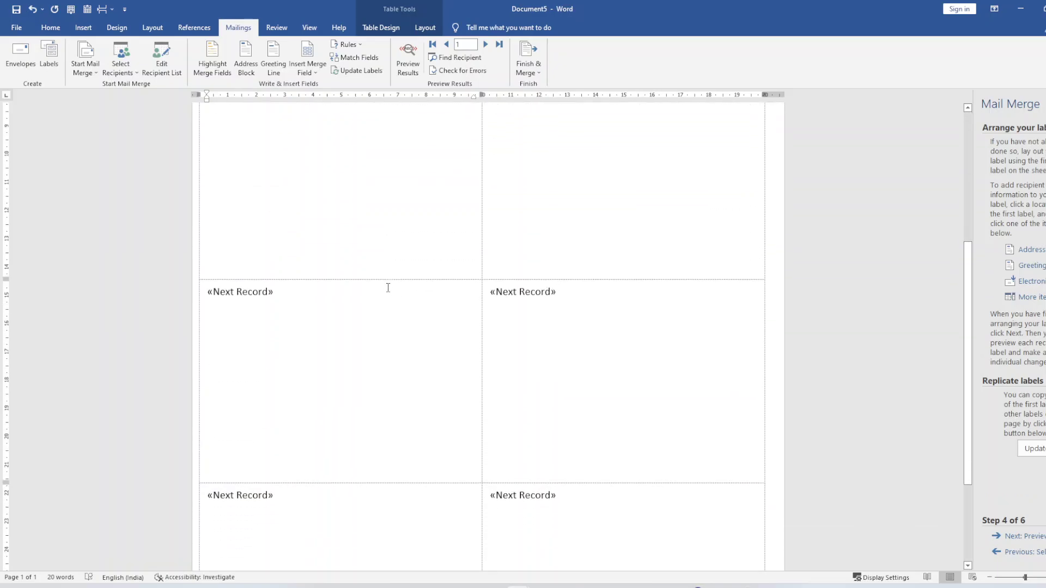
scroll(388, 286, "down", 3)
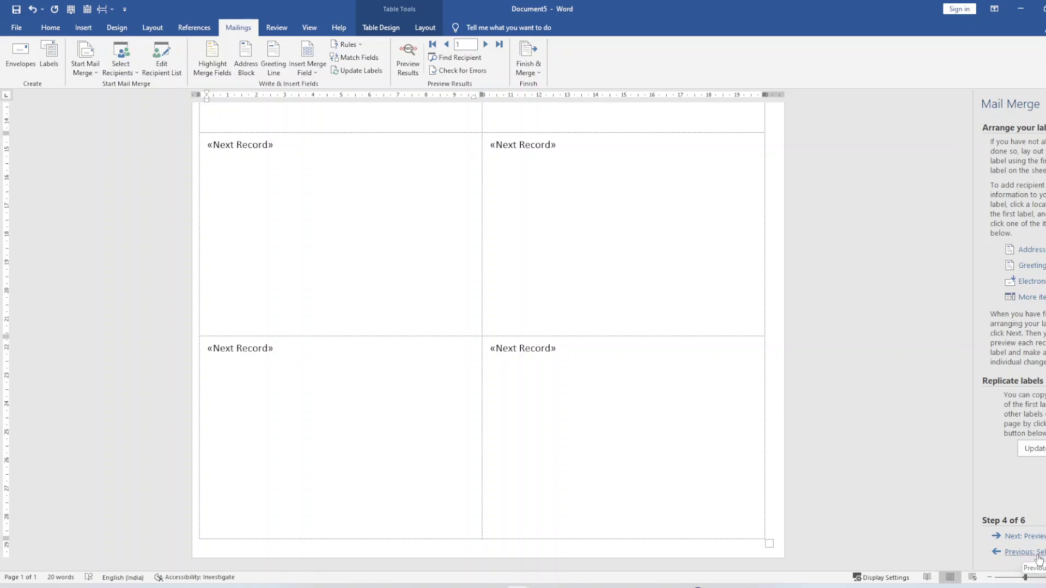
Step: Set the 7 × 10 cm label's top margin to 0.4 cm and accept clearing the label sheet
left_click(1039, 552)
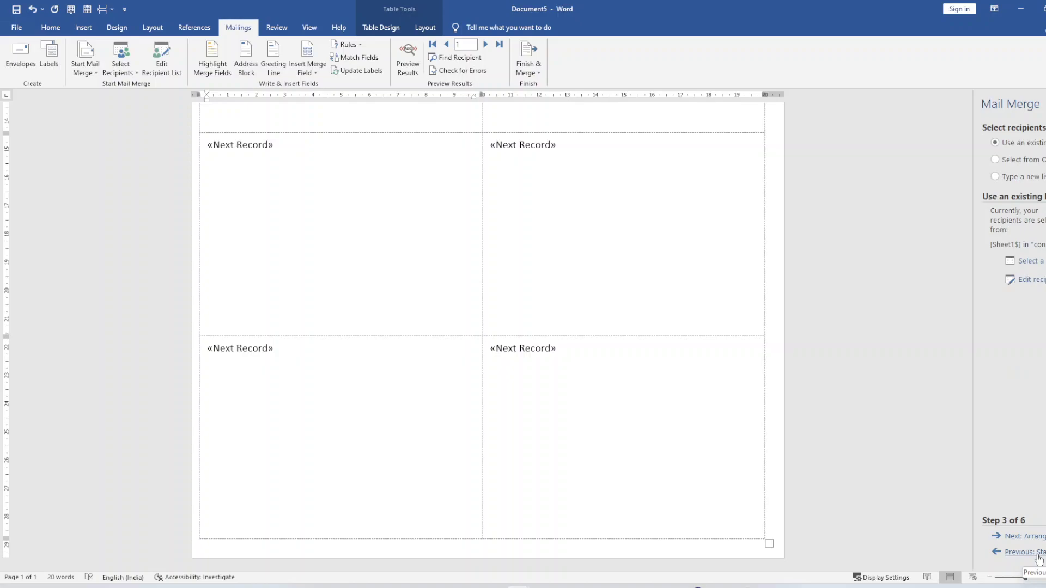
left_click(1038, 553)
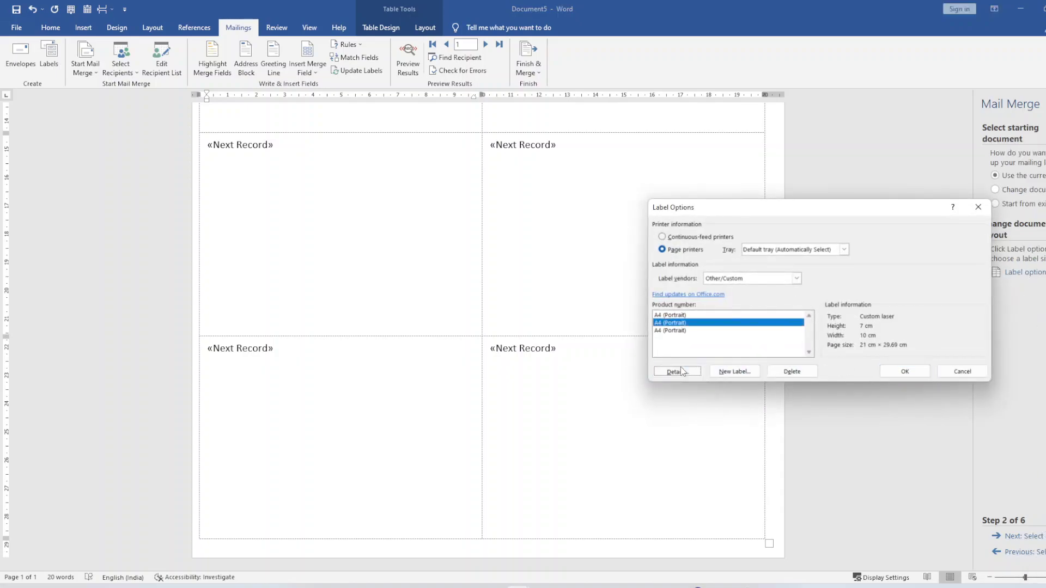
left_click(677, 372)
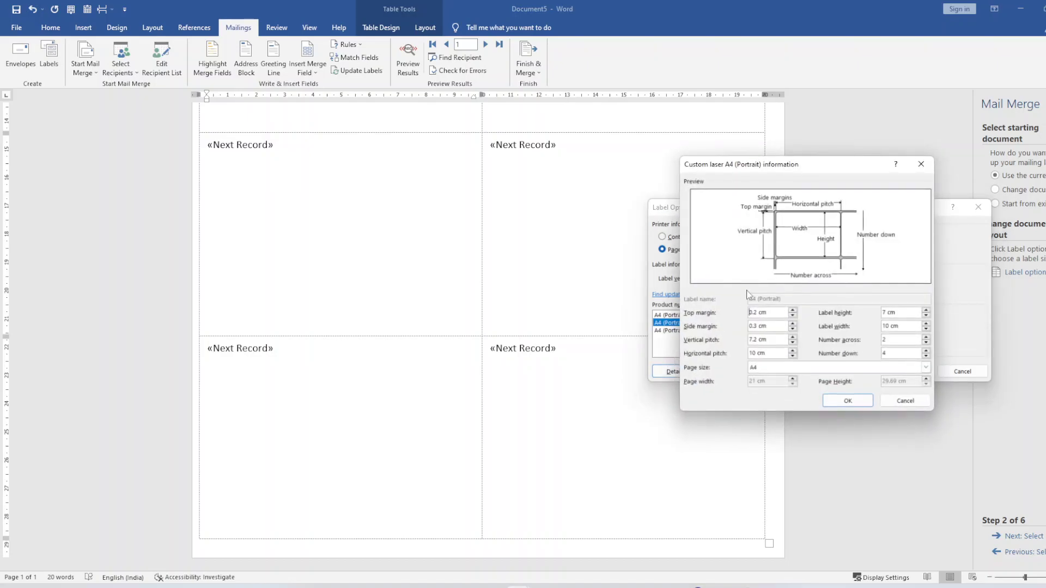
left_click(793, 310)
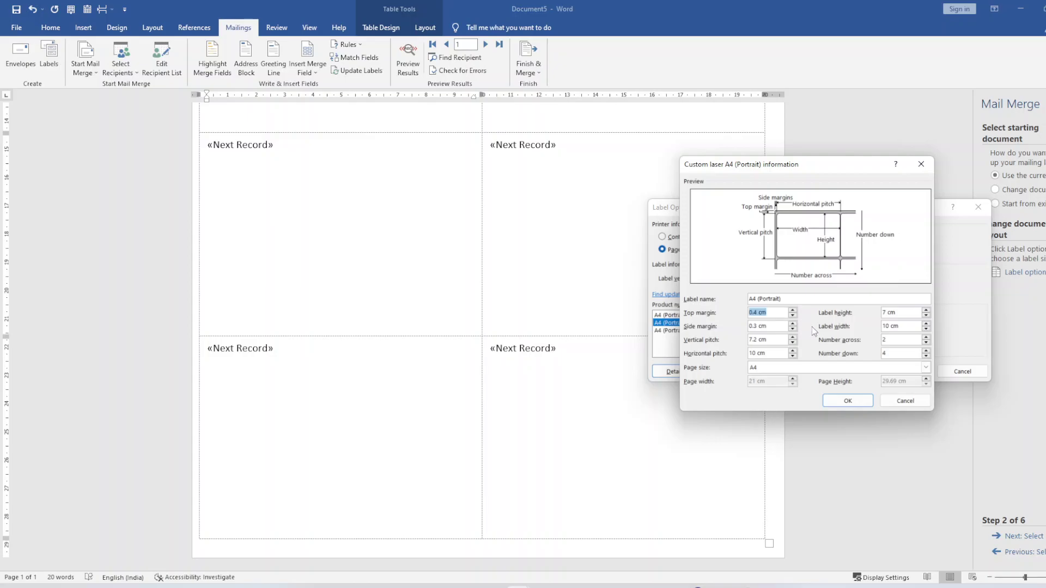
left_click(842, 401)
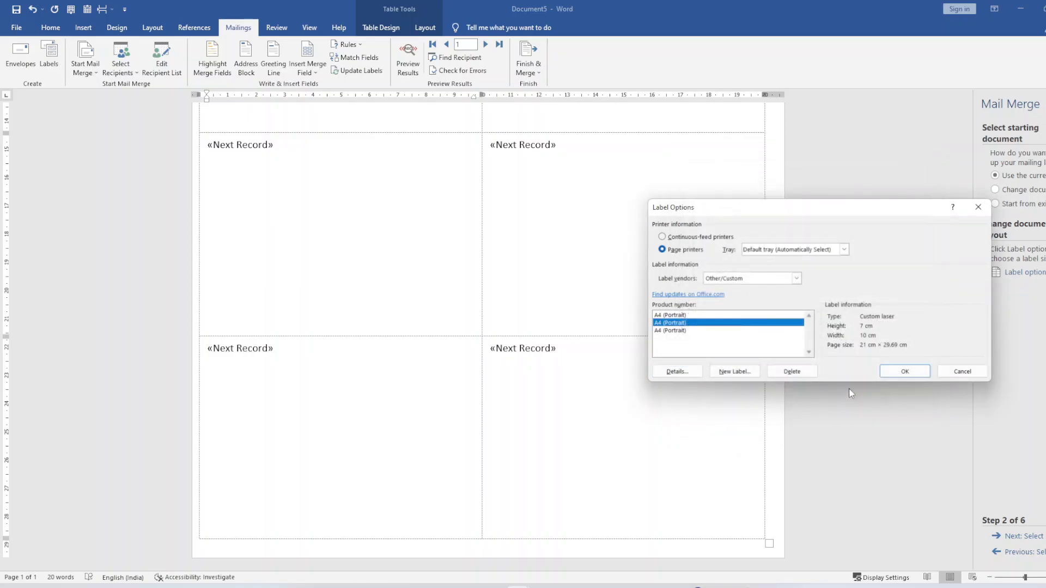
left_click(905, 371)
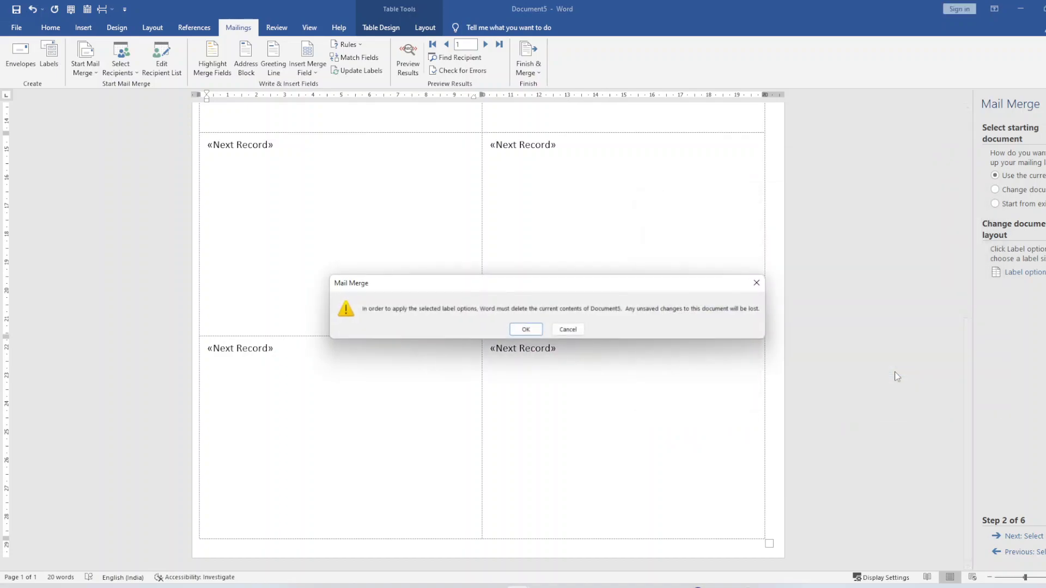
left_click(526, 330)
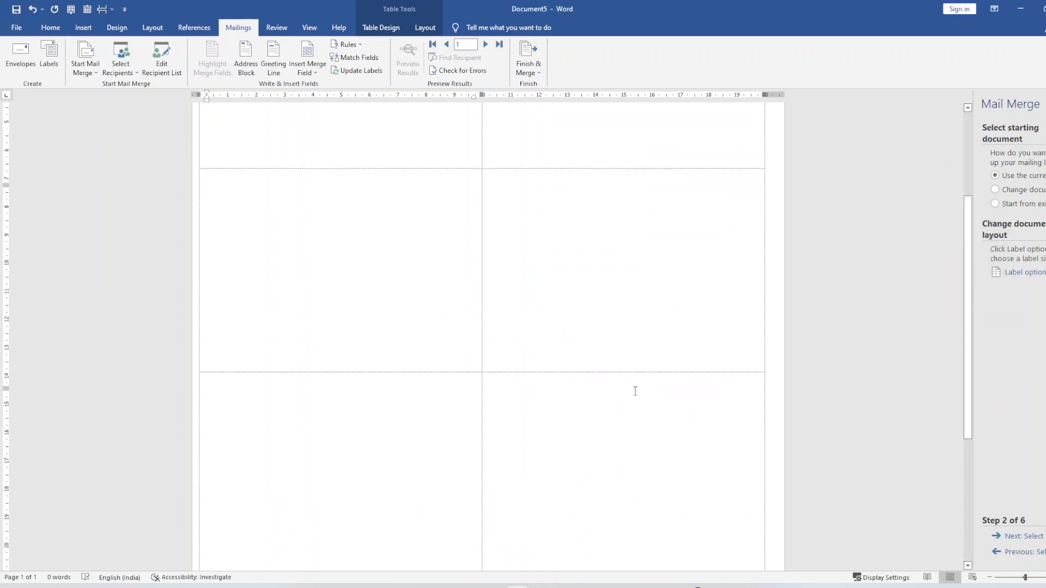
scroll(635, 391, "up", 3)
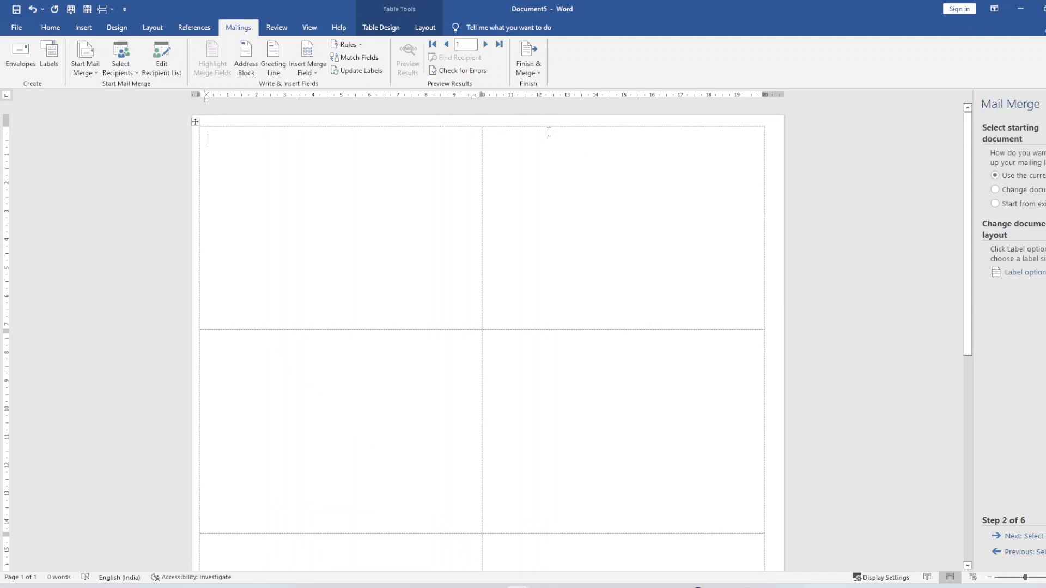
Step: Return to arranging labels and insert the S_No, Name and Male /Female fields into the first label
left_click(1042, 537)
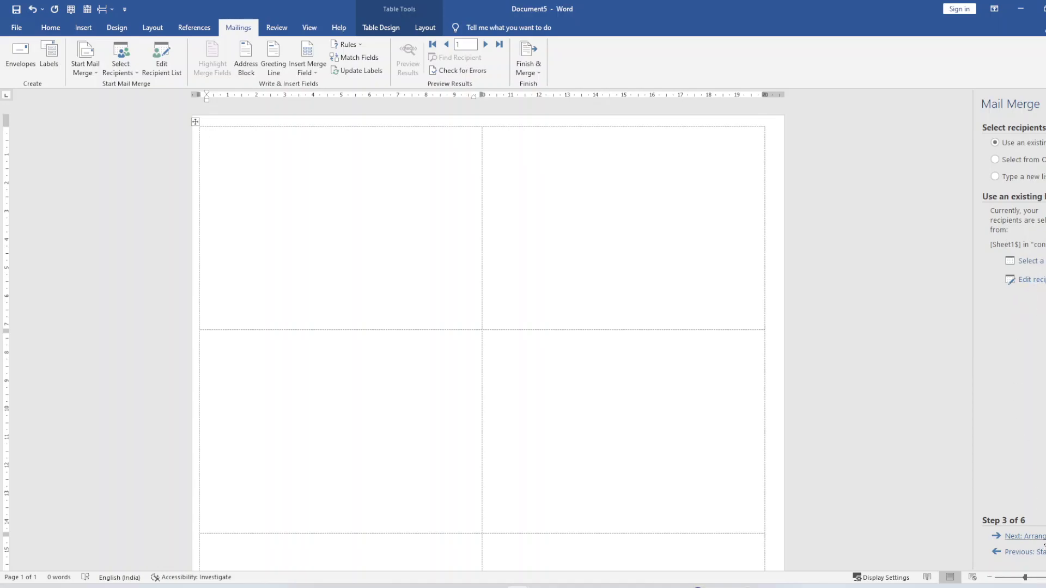
left_click(1036, 537)
left_click(1030, 298)
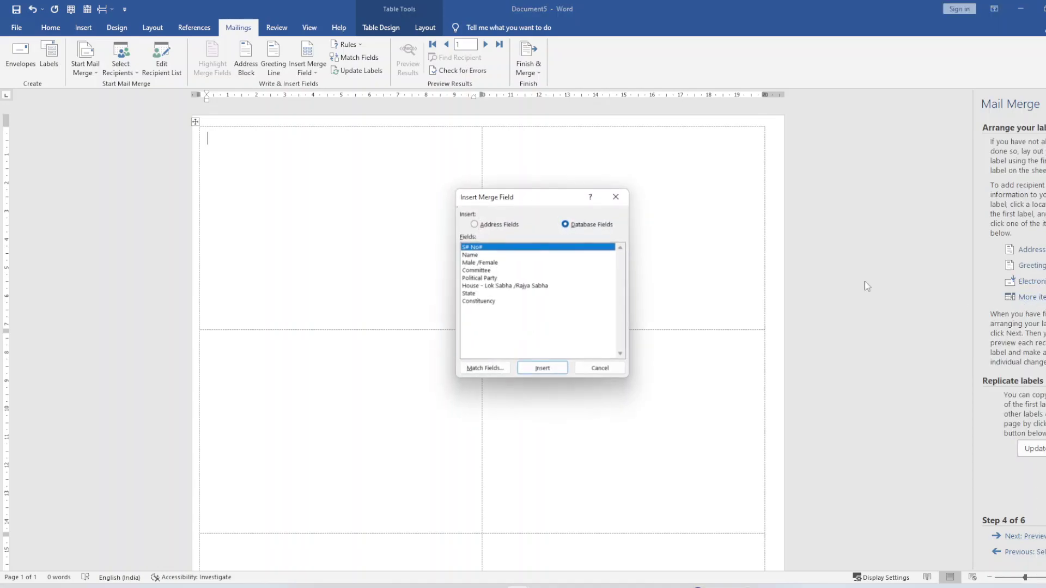
left_click(542, 367)
left_click(488, 255)
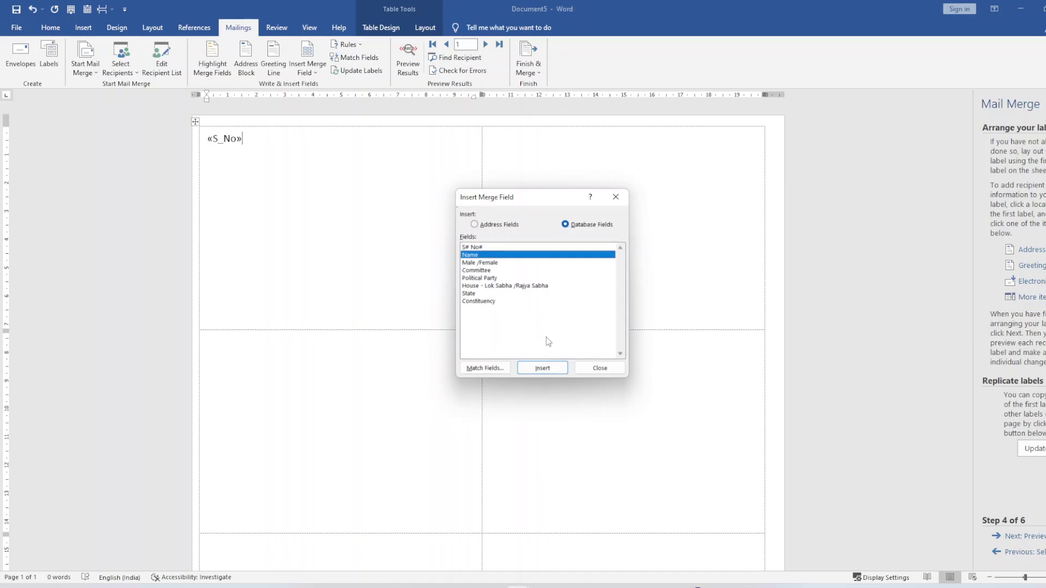
left_click(543, 368)
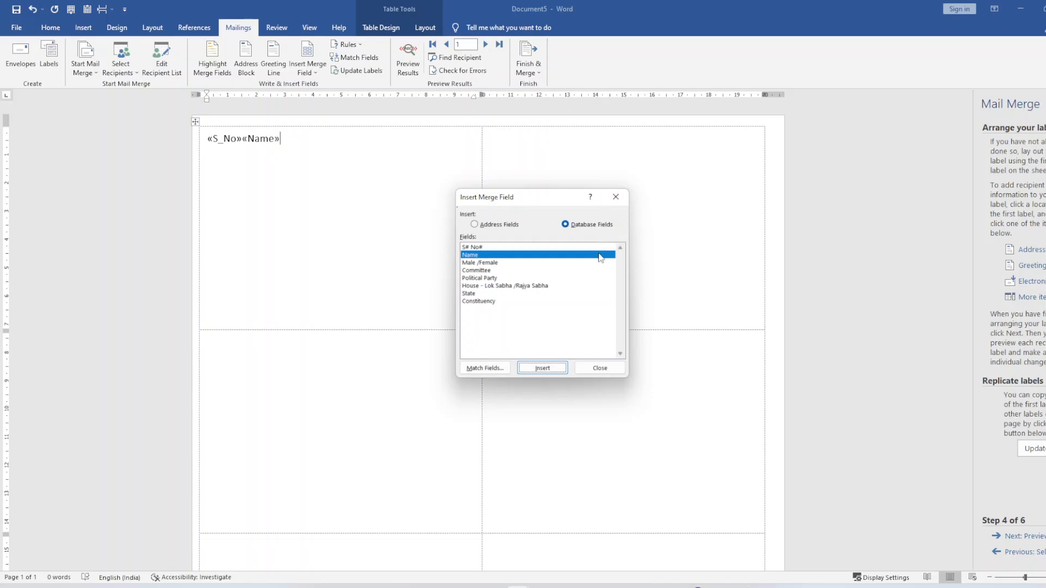
left_click(516, 262)
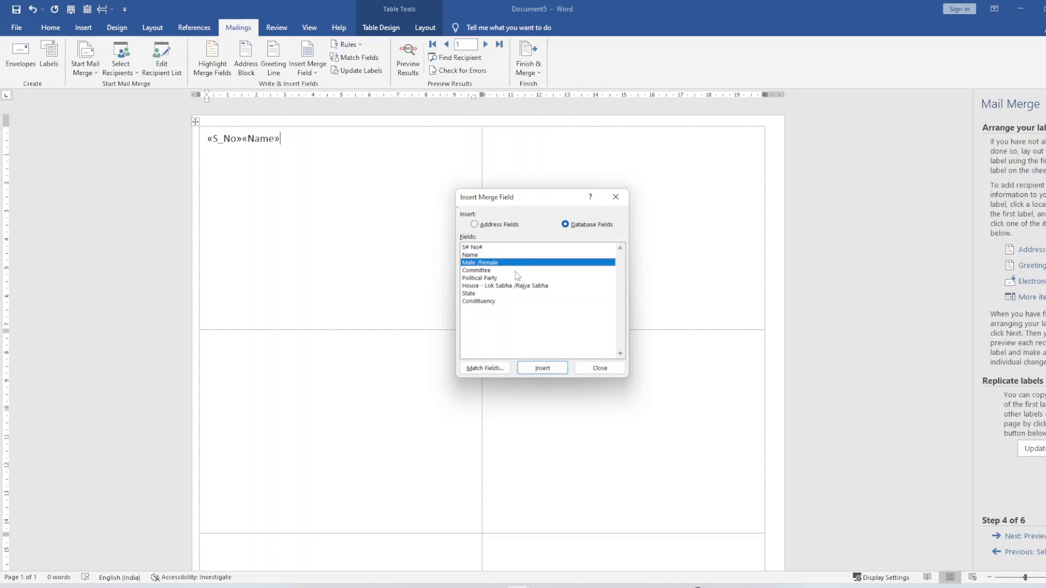
left_click(542, 368)
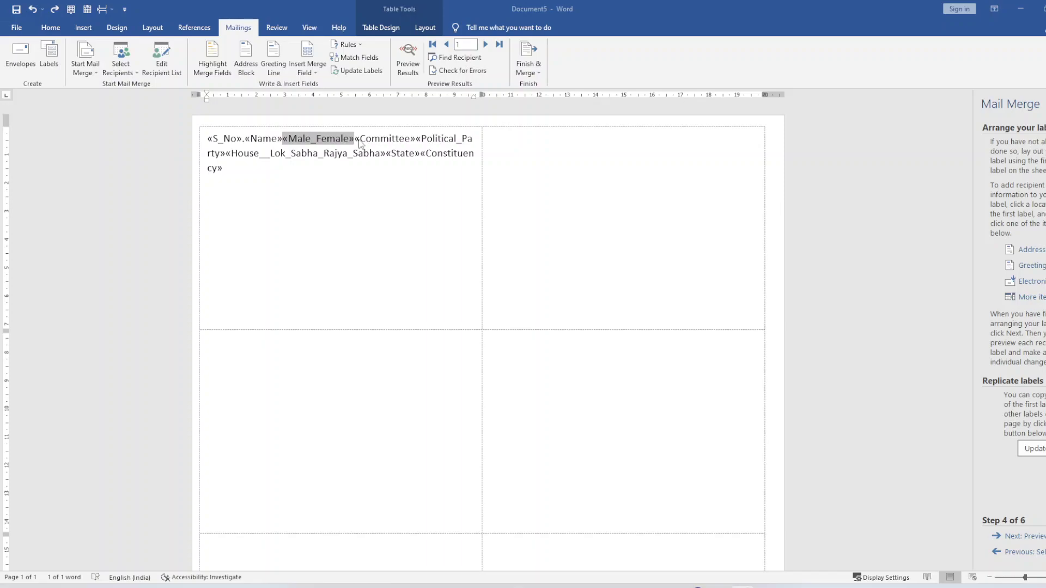
Step: Delete «Male_Female» and stack Committee, Political_Party, House, State and Constituency on separate lines
key("Delete")
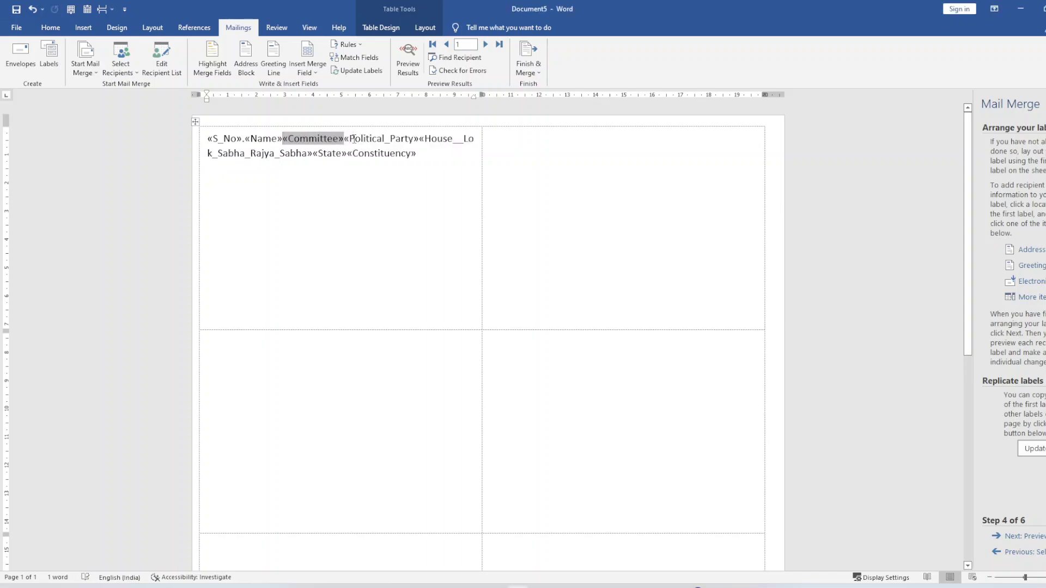
key("Return")
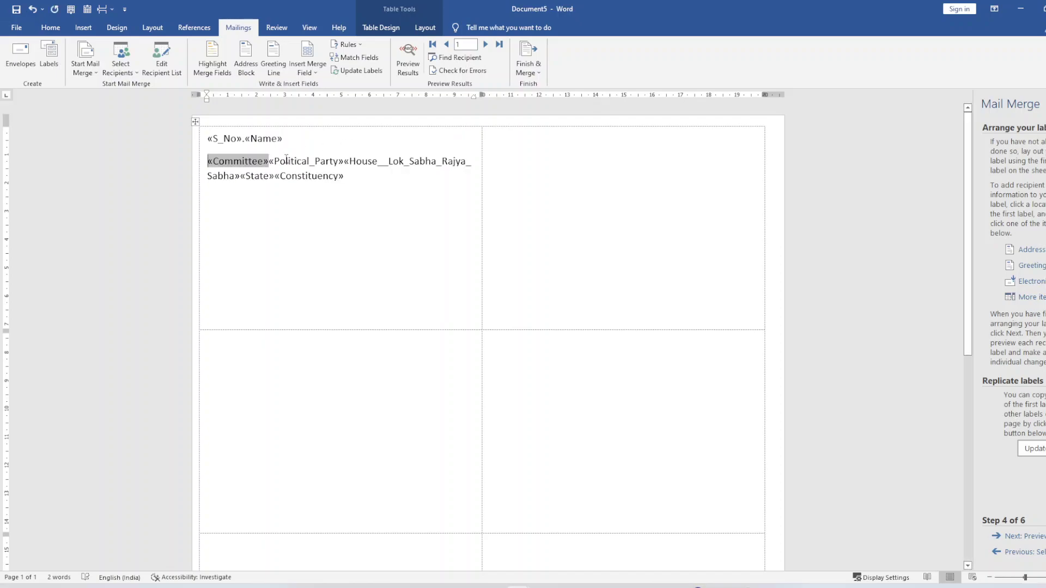
left_click(269, 160)
key("Return")
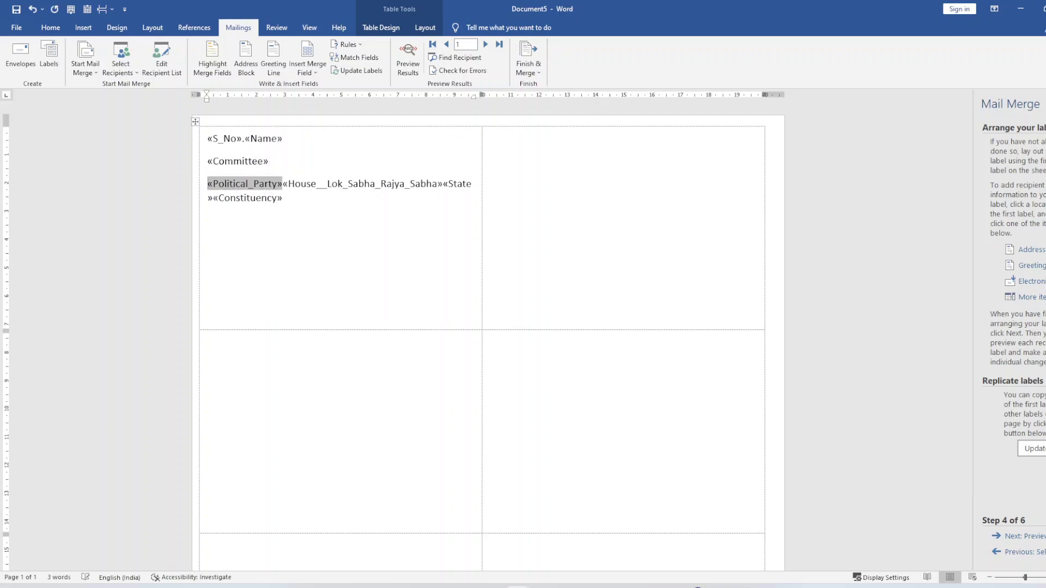
left_click(283, 184)
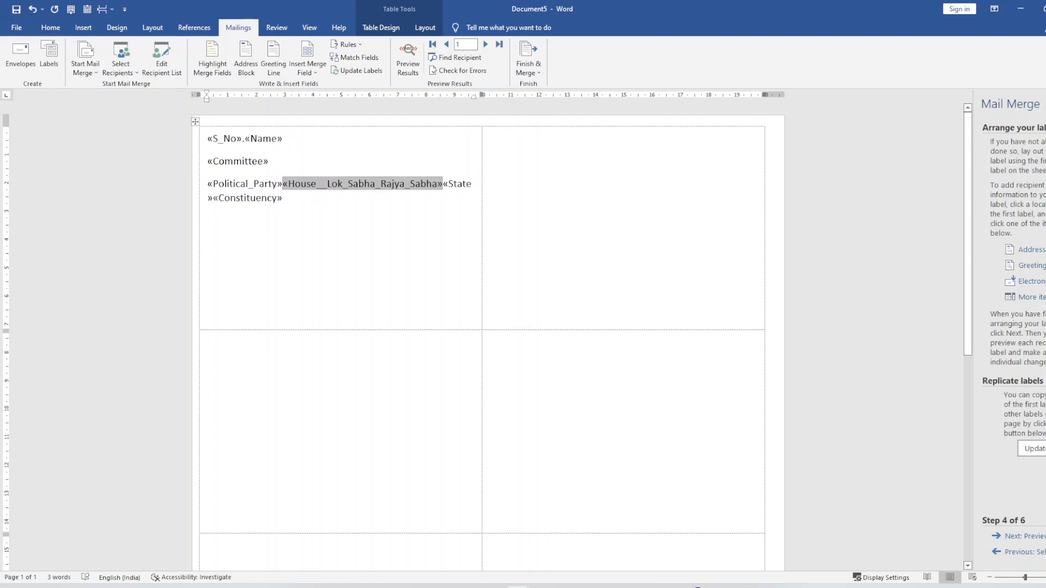
key("Return")
left_click(367, 206)
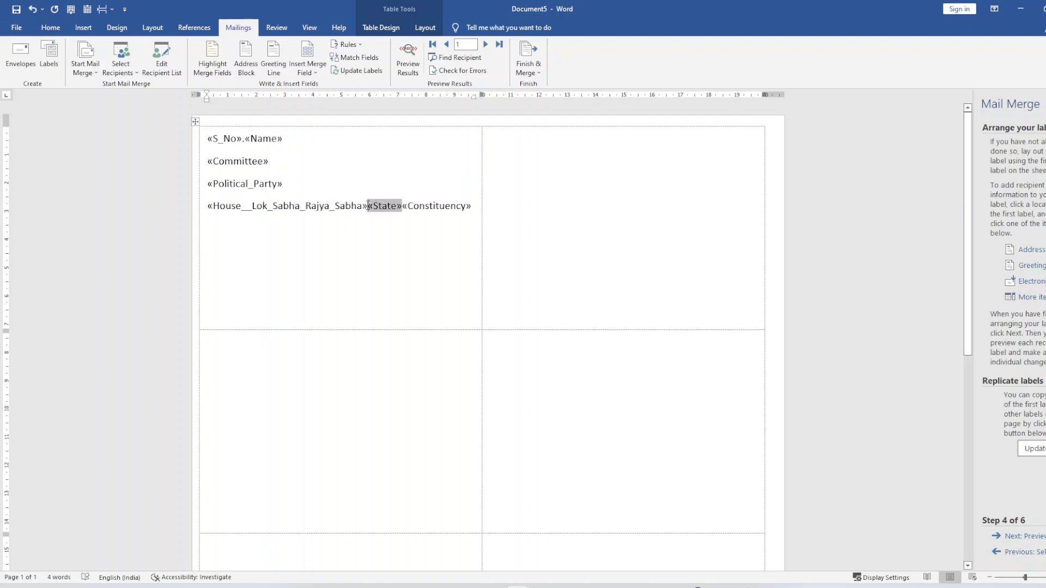
key("Return")
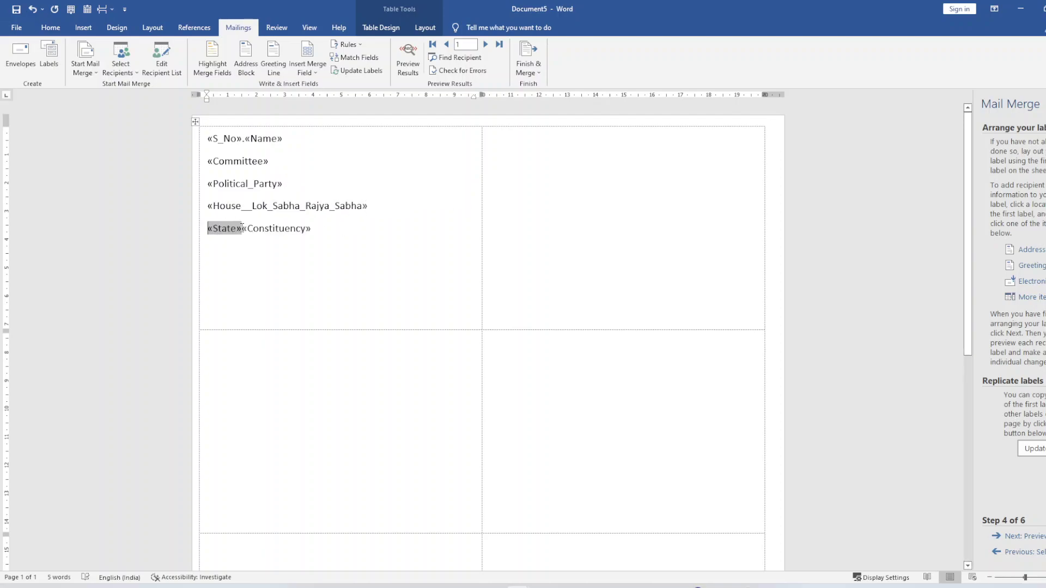
left_click(246, 232)
key("Return")
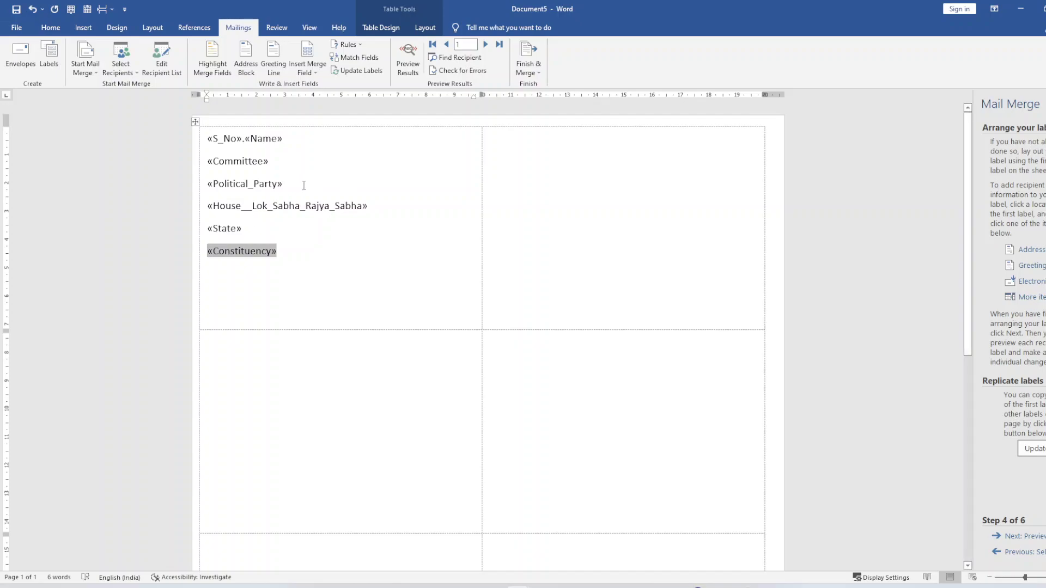
Step: Move «Political_Party» to the line directly below «S_No».«Name»
left_click_drag(283, 185, 207, 184)
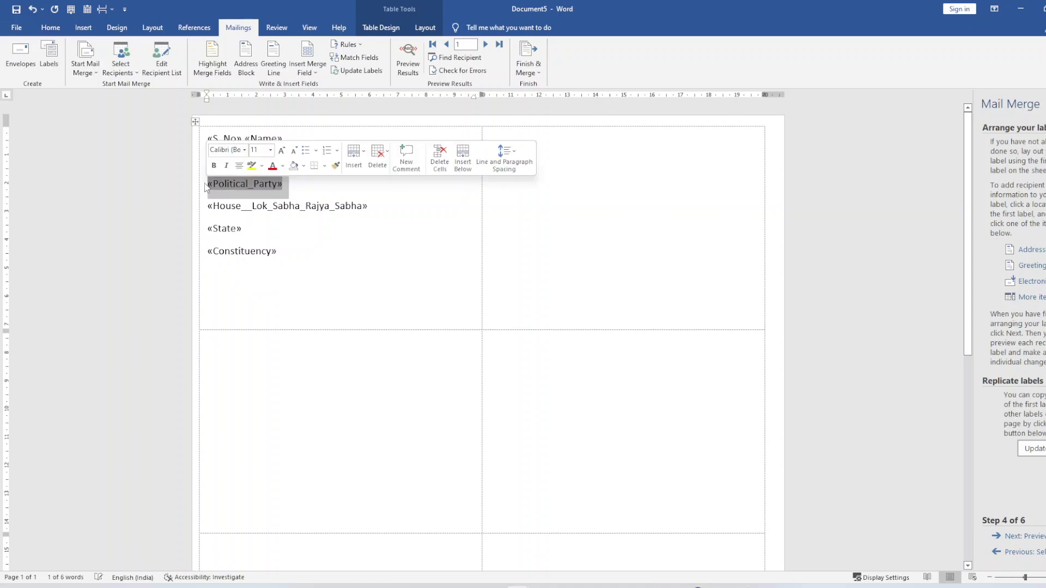
key("Delete")
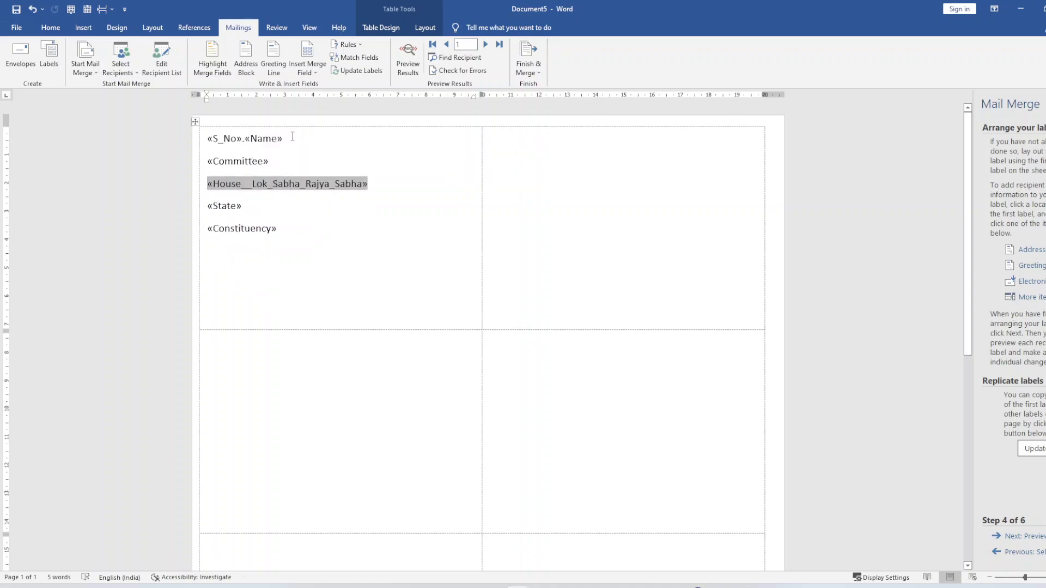
left_click(293, 139)
key("Return")
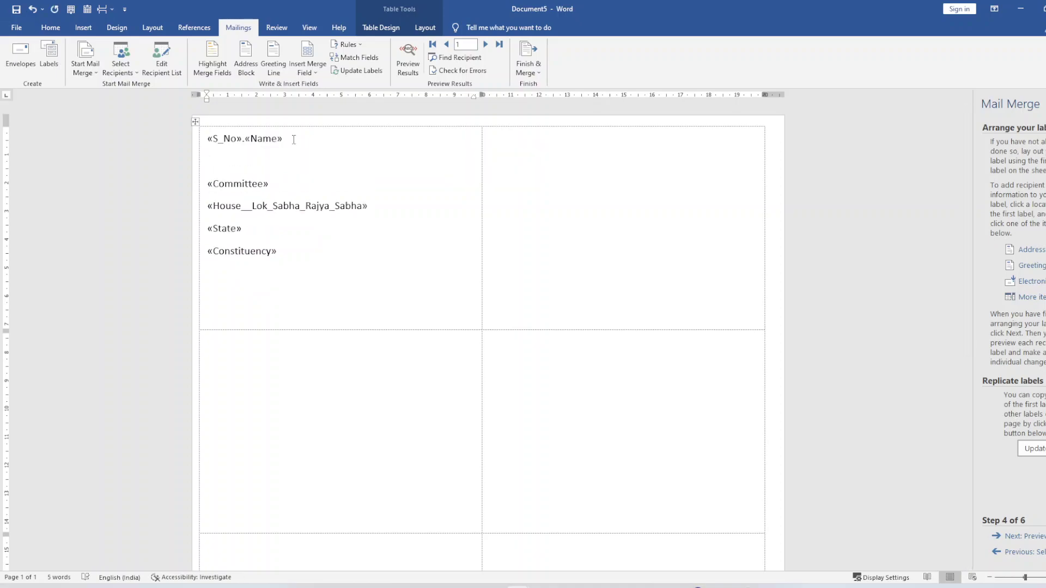
type("«Political_Party»")
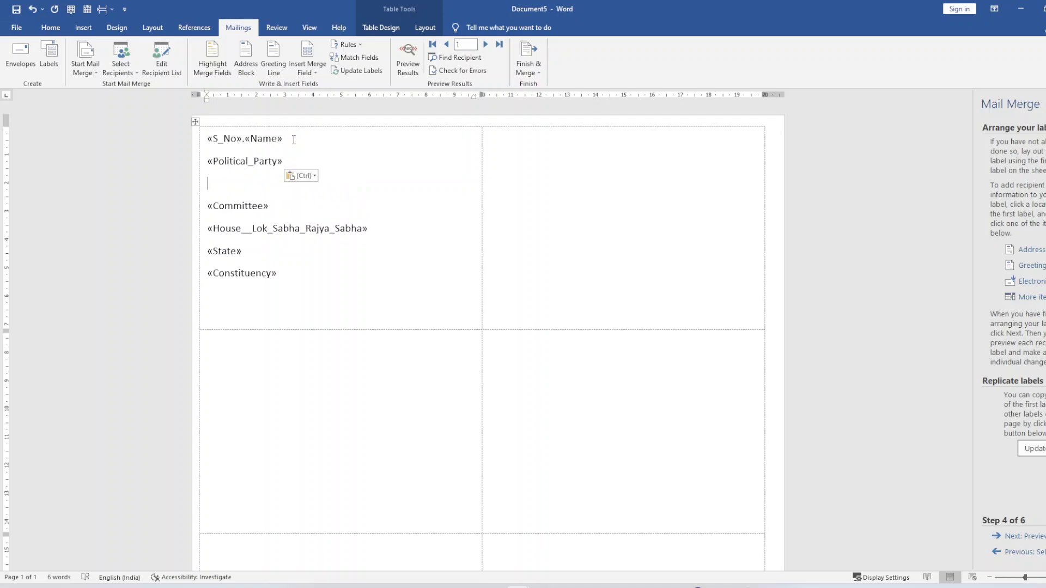
key("Delete")
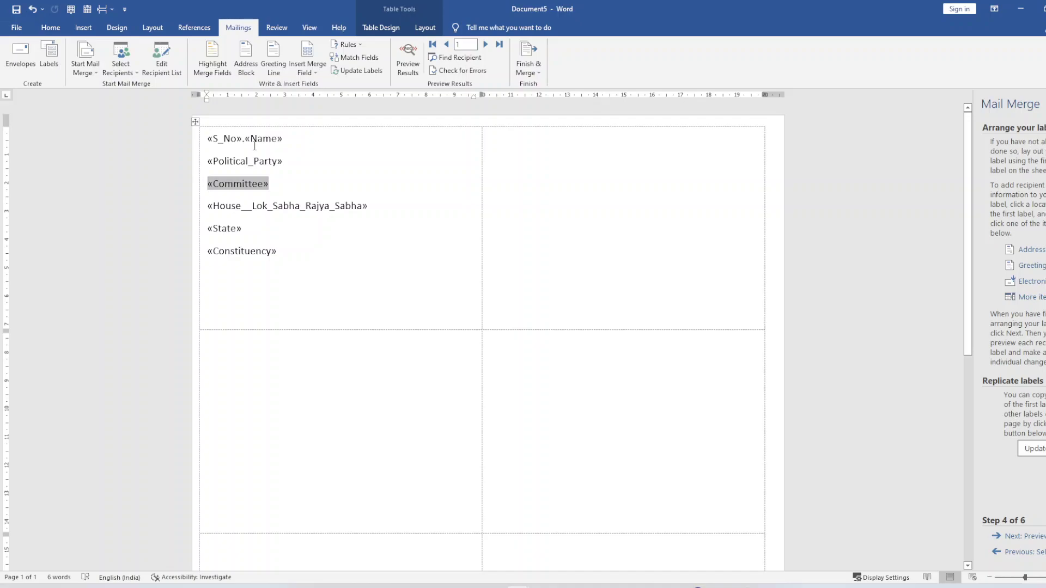
Step: Move «Committee» to the line between «State» and «Constituency»
left_click(246, 224)
left_click_drag(273, 184, 205, 183)
key("ctrl+c")
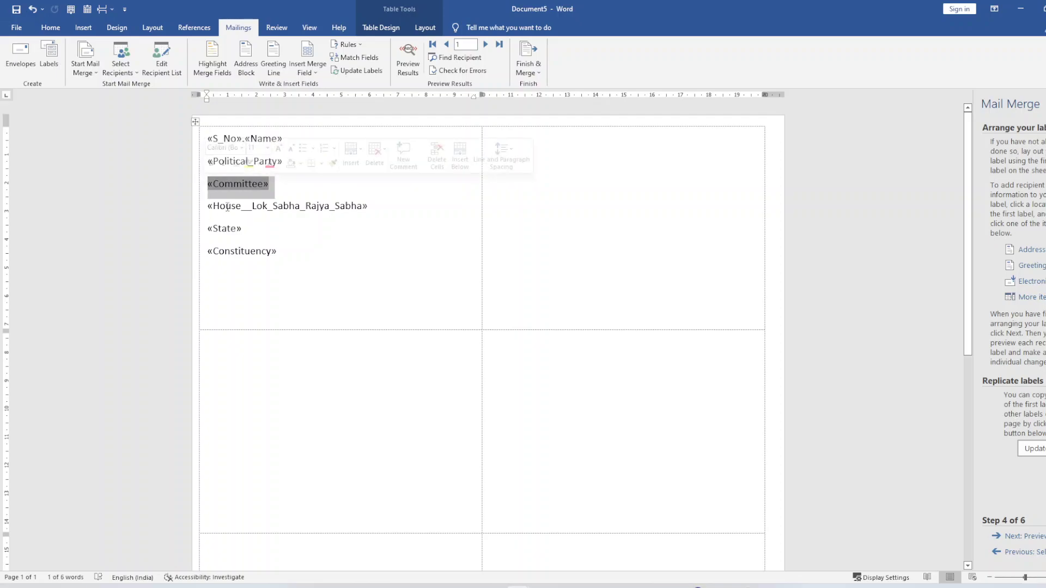
key("Delete")
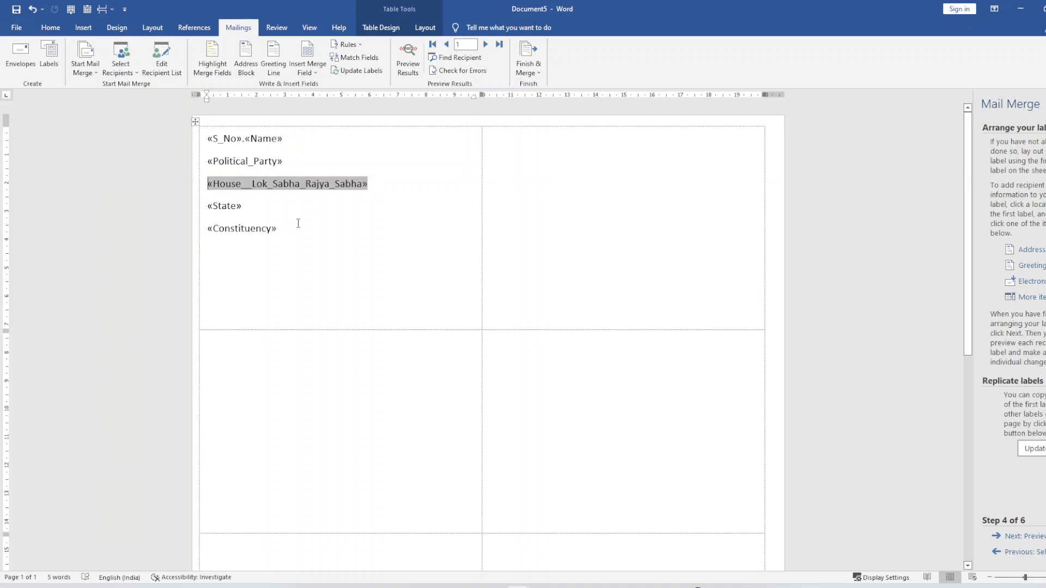
left_click(262, 209)
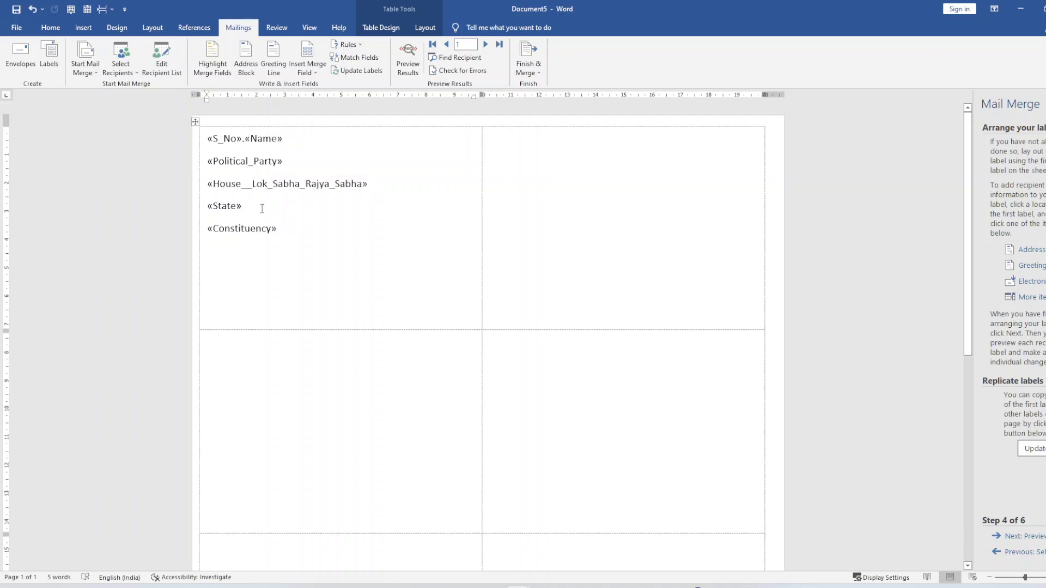
key("Return")
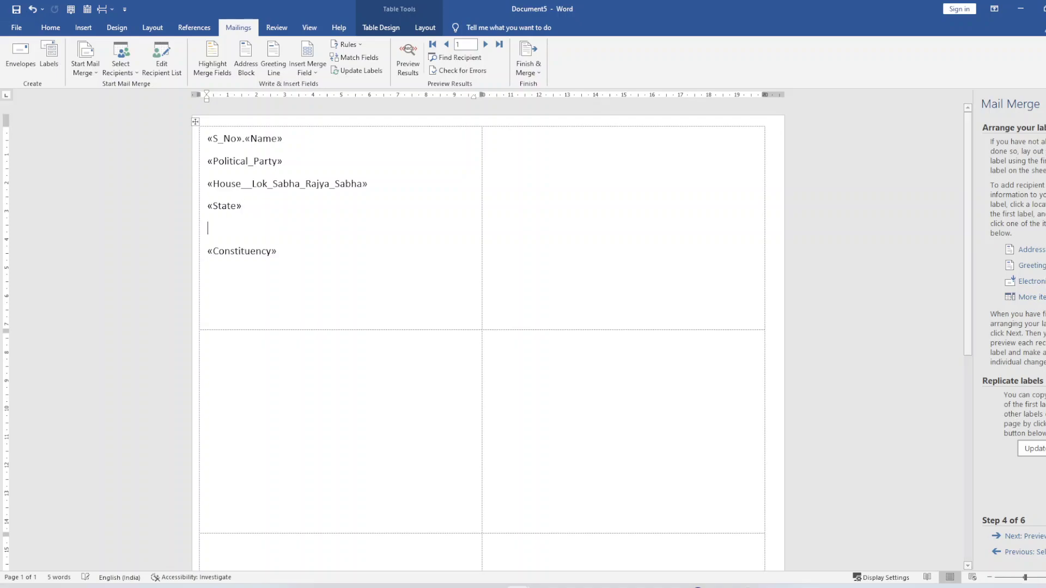
key("ctrl+v")
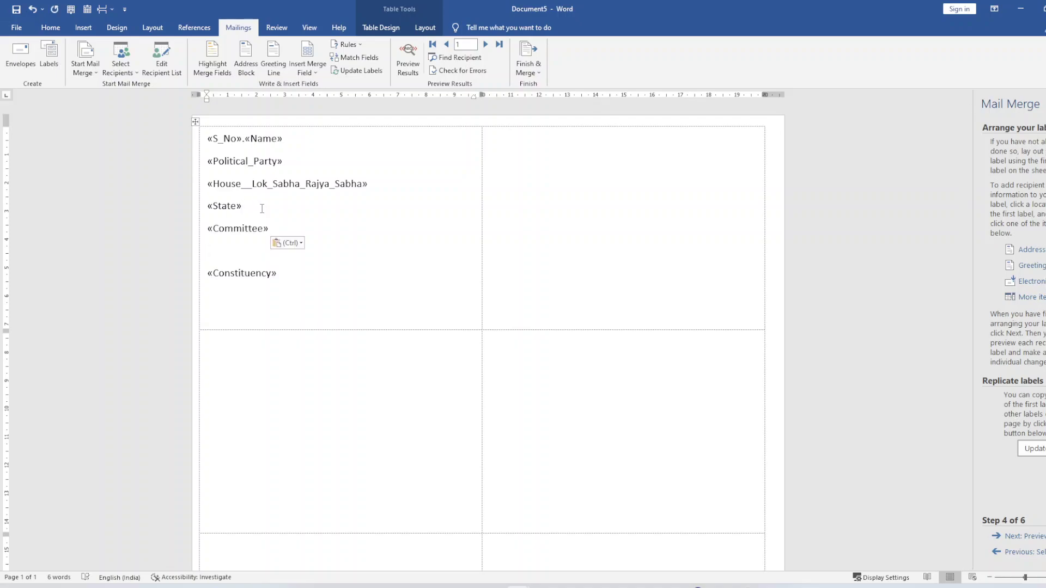
key("Delete")
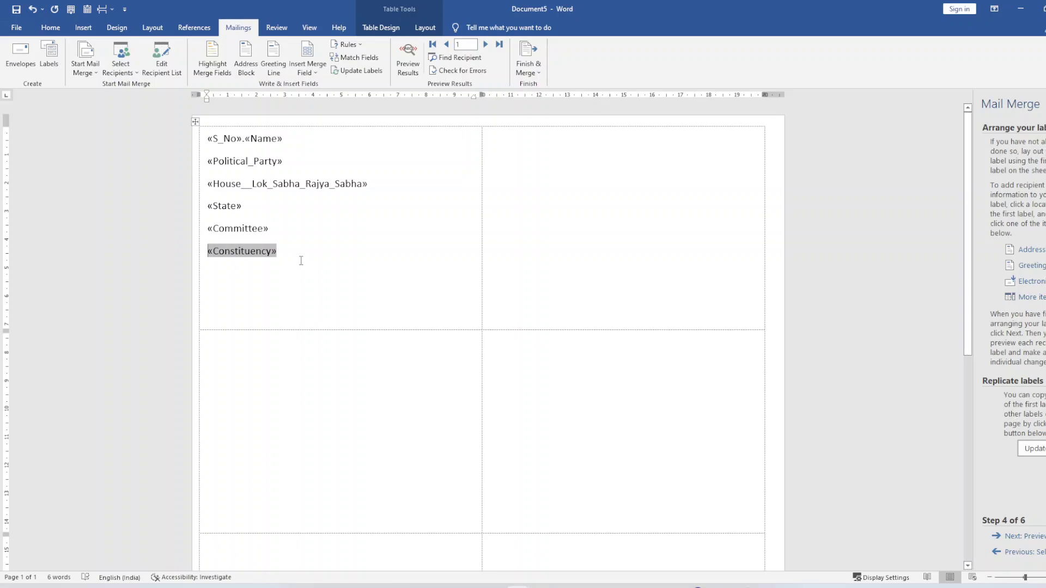
left_click(297, 257)
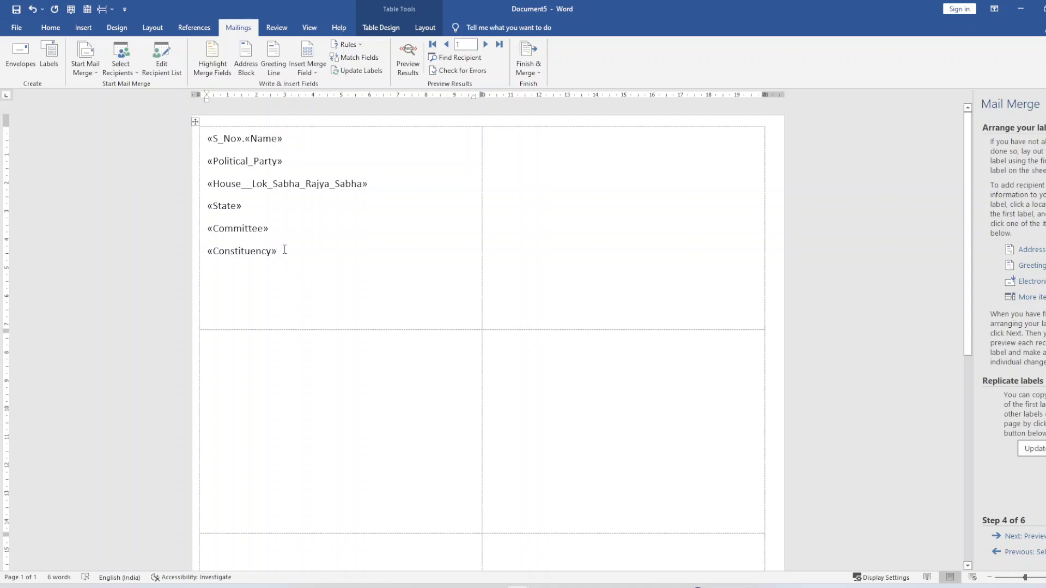
Step: Move «Constituency» before «State» and join them on one line separated by a comma
left_click_drag(285, 252, 206, 254)
key("ctrl+c")
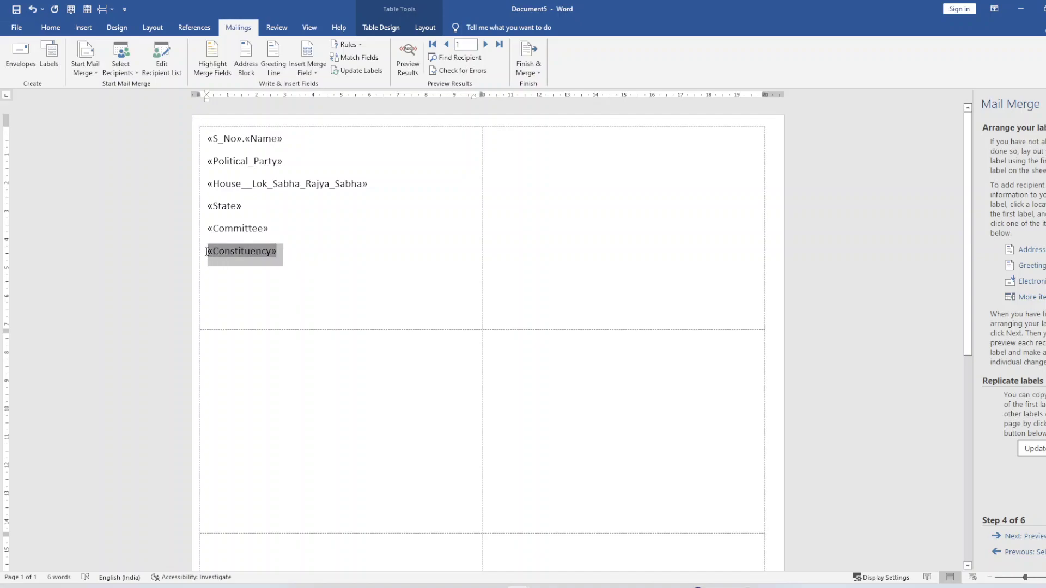
key("Delete")
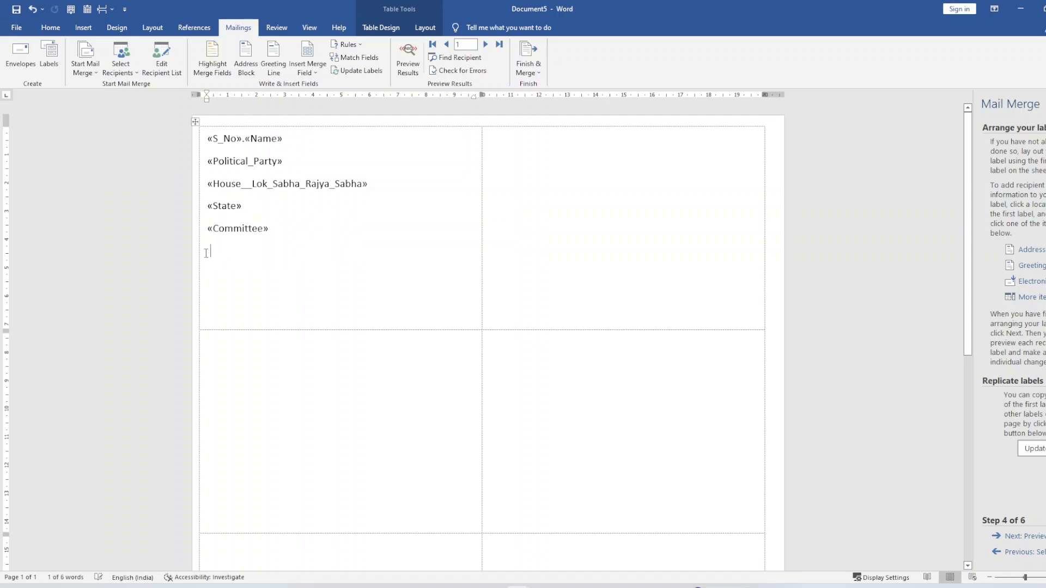
left_click(213, 208)
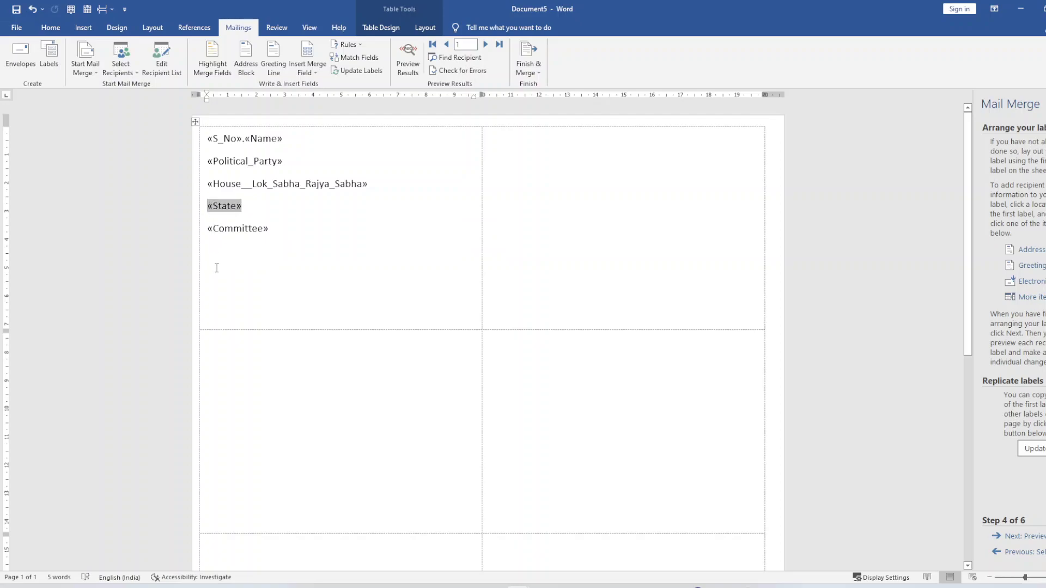
key("ctrl+v")
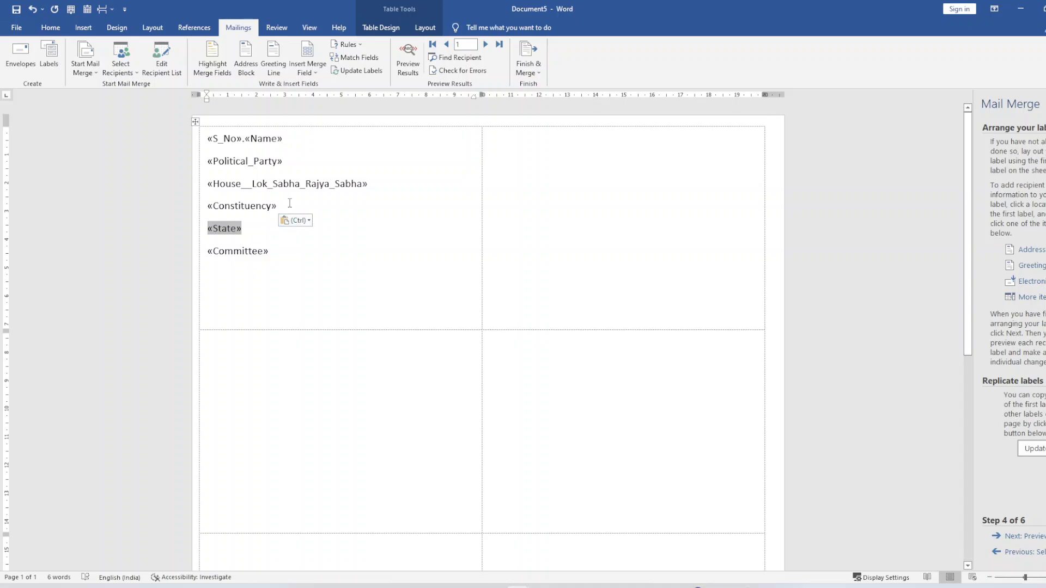
left_click(290, 207)
type(",")
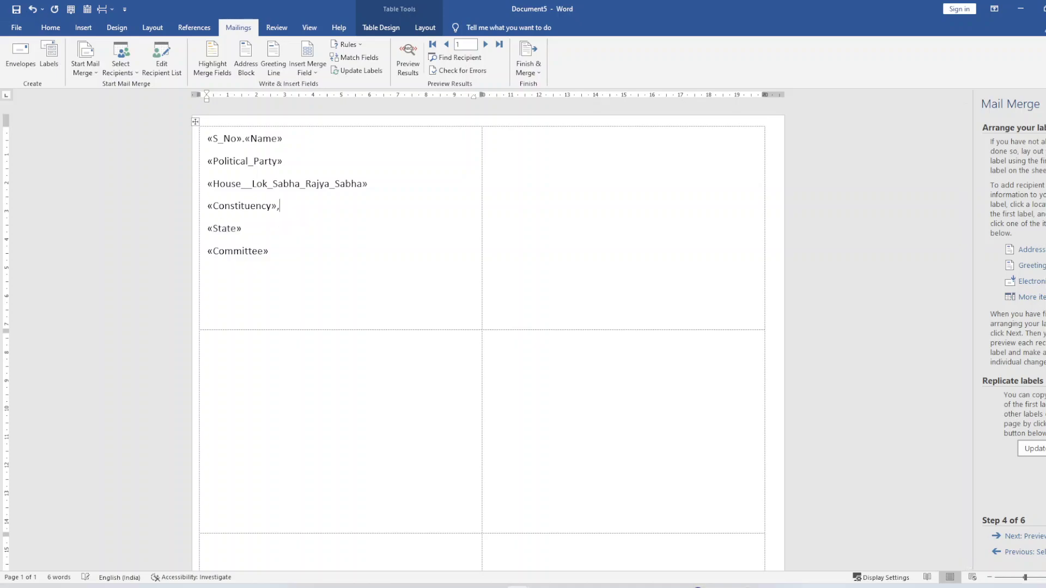
key("Delete")
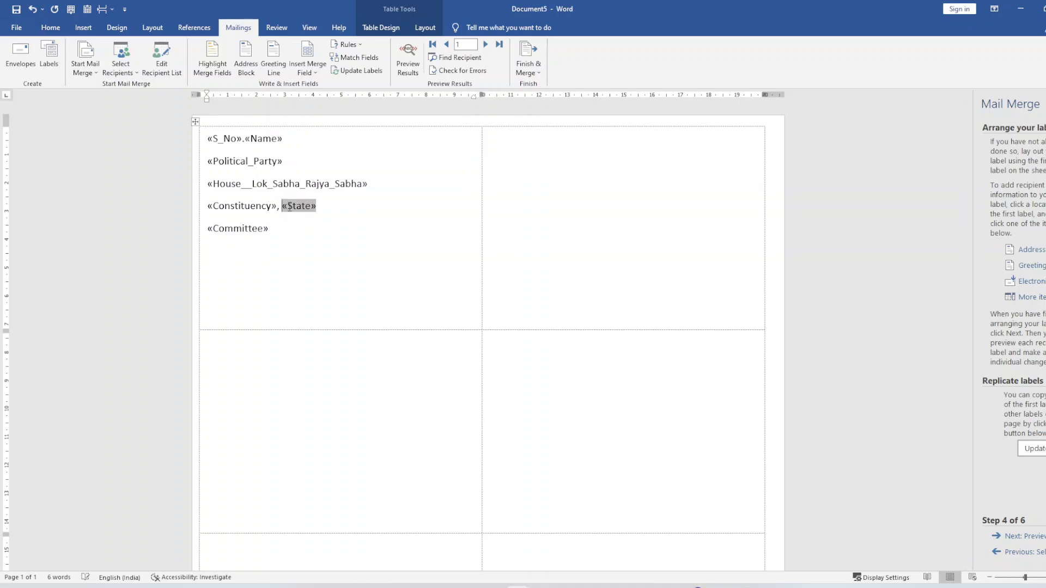
Step: Briefly split «Name» onto its own line, then rejoin it after «S_No»
left_click(247, 137)
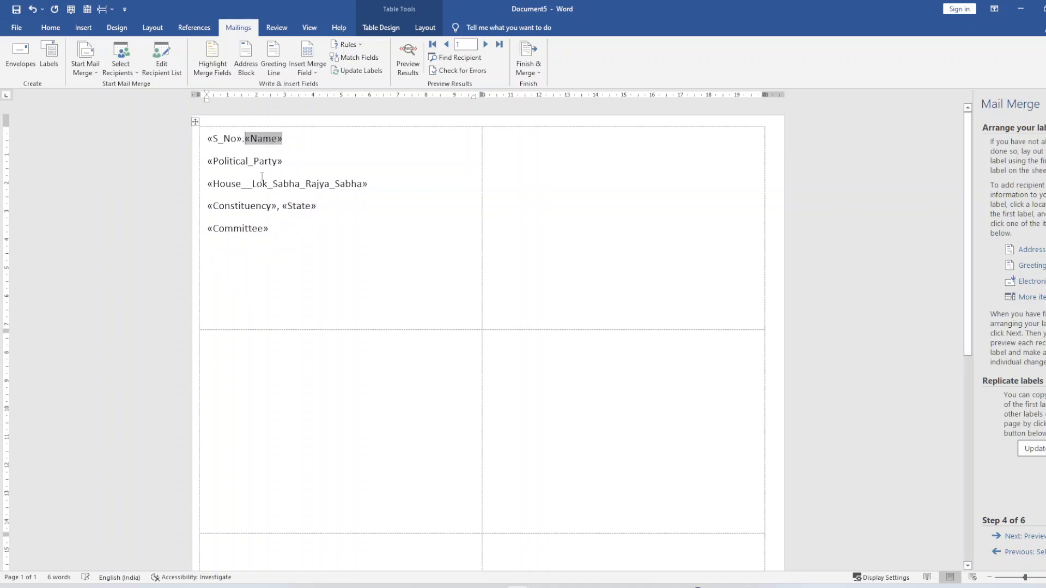
key("Return")
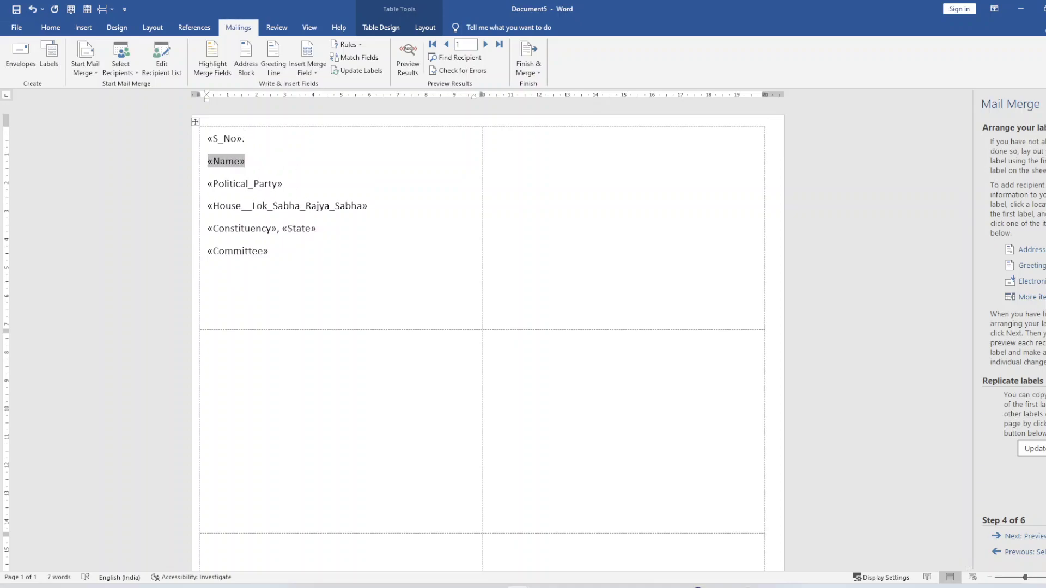
left_click(256, 140)
key("Delete")
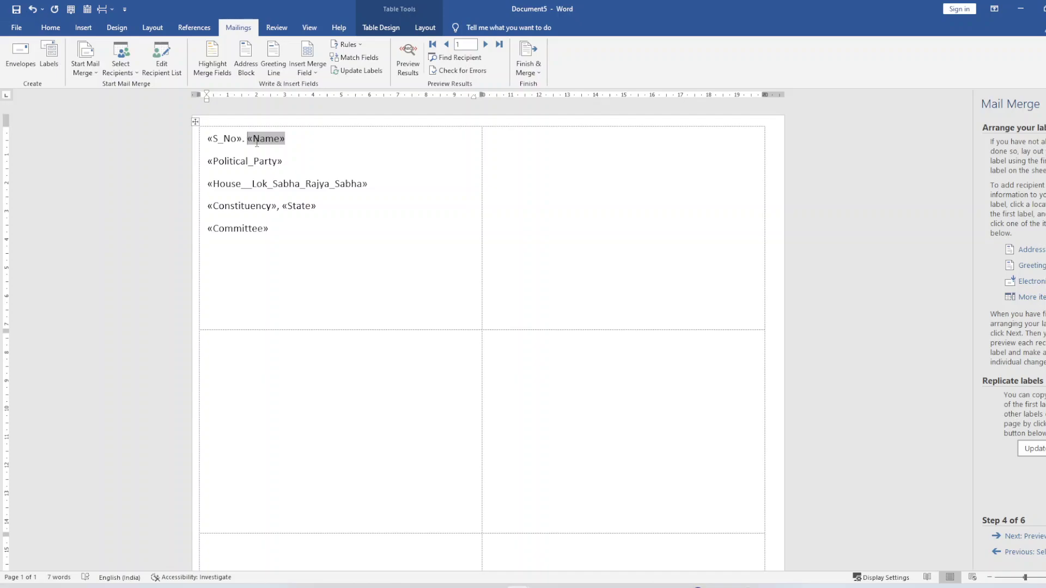
left_click(268, 161)
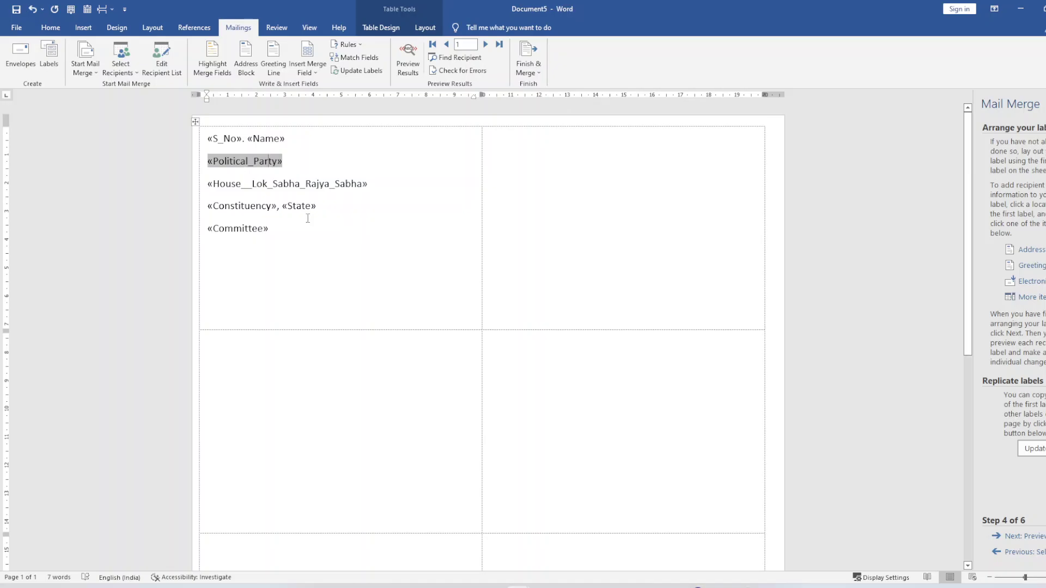
Step: Copy the first label's fields to all labels, check the MP data preview, and advance to Complete the merge
left_click(1031, 448)
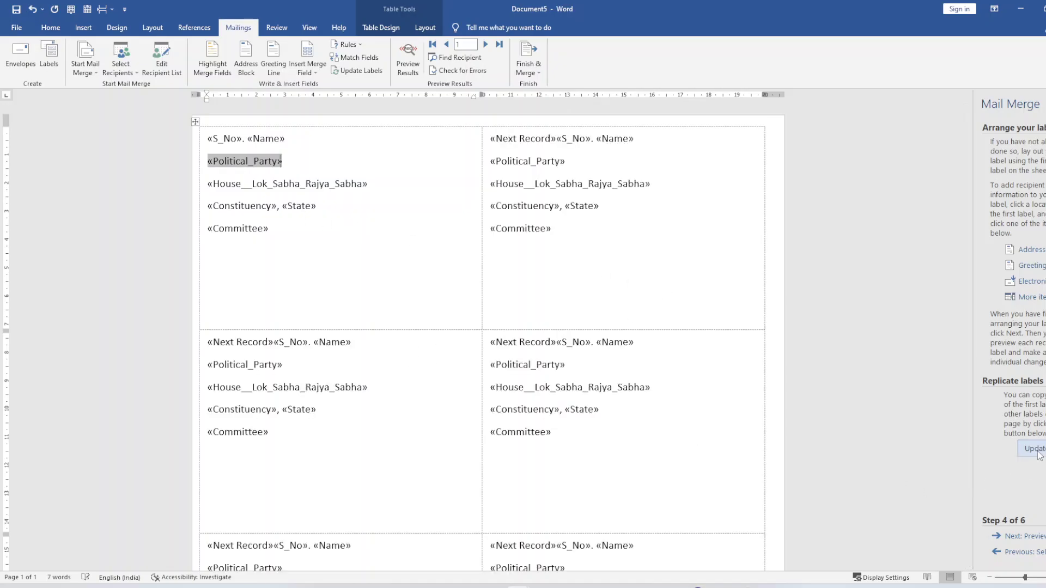
left_click(1013, 536)
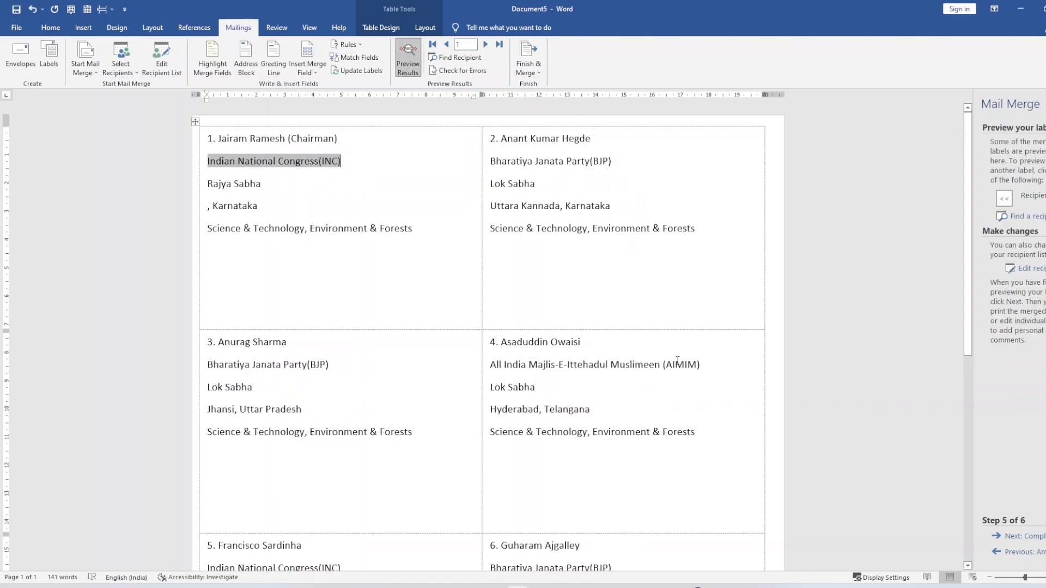
scroll(678, 360, "down", 1)
scroll(677, 360, "down", 5)
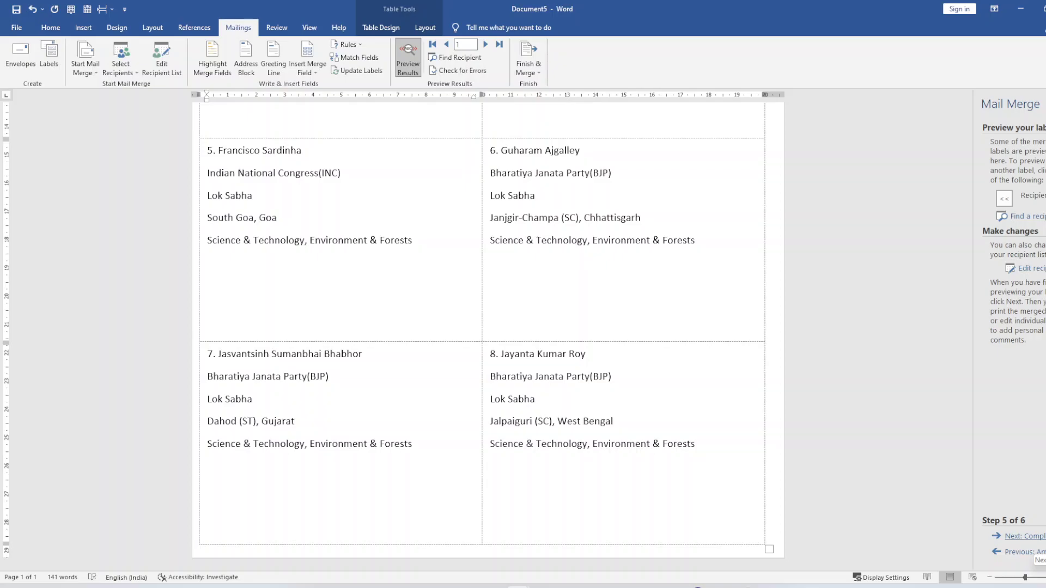
left_click(1024, 536)
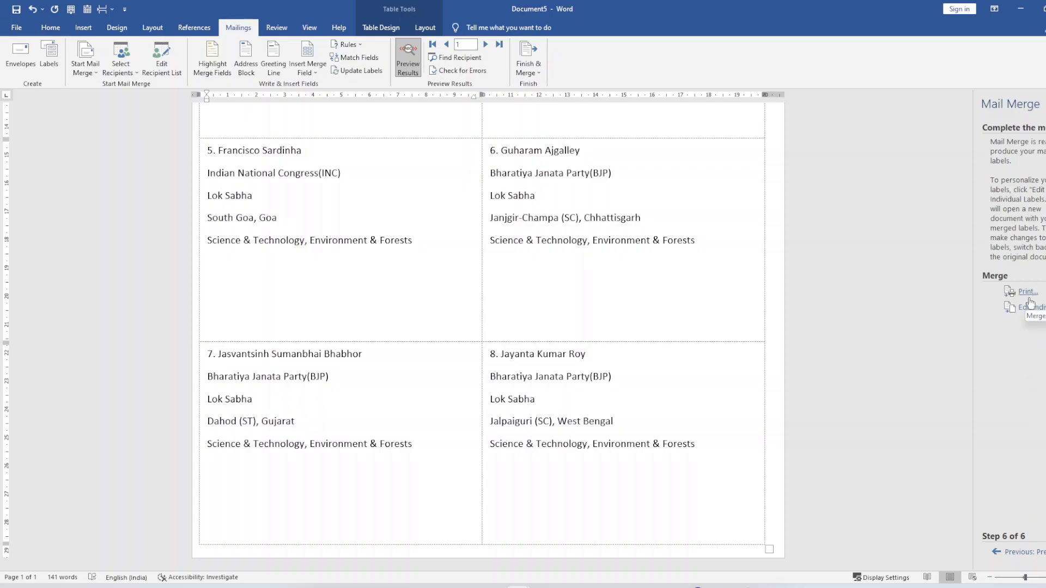
Step: Merge all 205 MP records into a new Labels3 document of filled-in address labels
left_click(1033, 308)
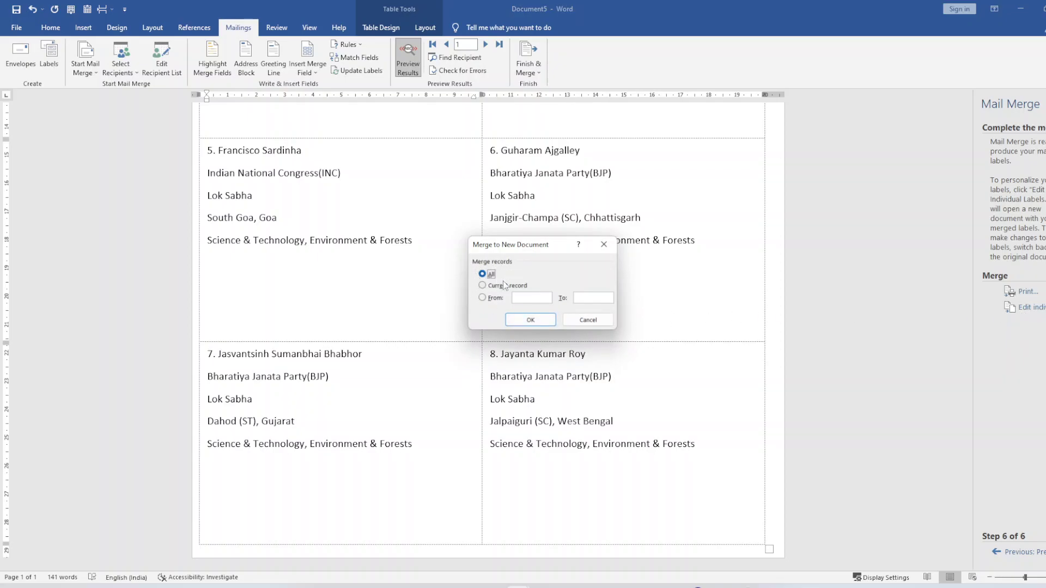
left_click(531, 321)
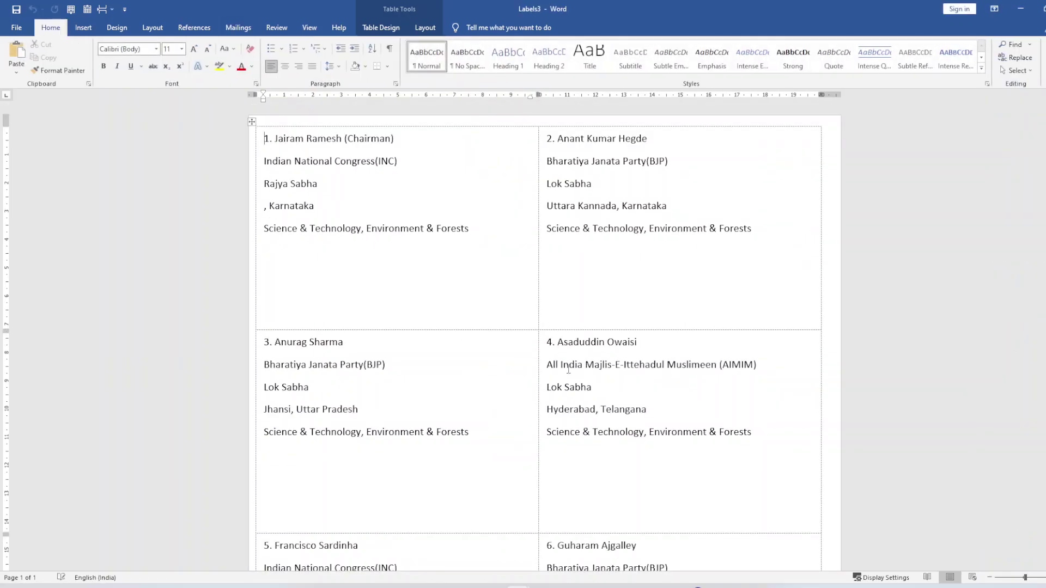
scroll(586, 412, "down", 4)
scroll(586, 414, "down", 5)
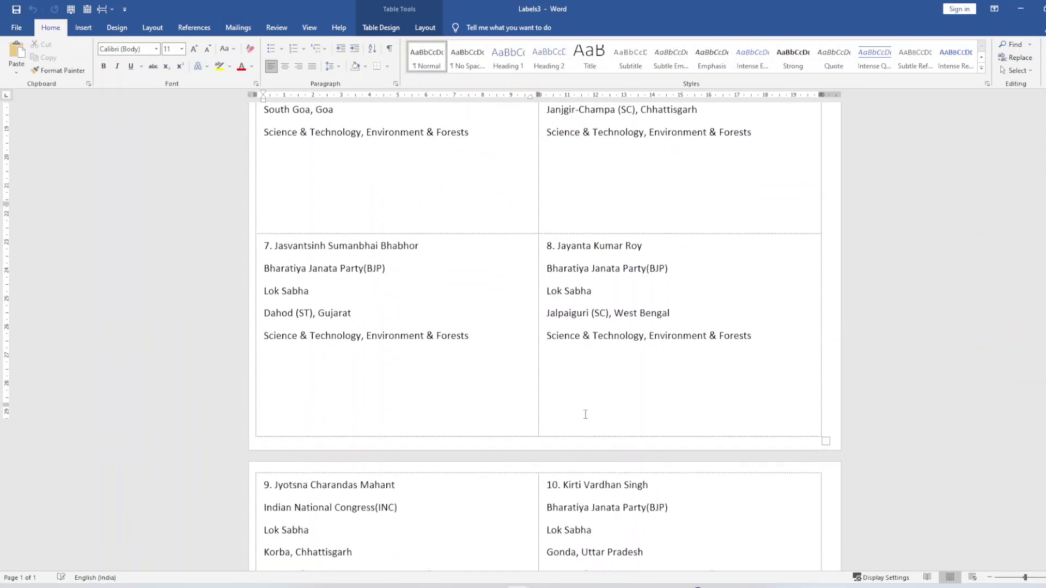
scroll(586, 415, "down", 4)
scroll(585, 417, "down", 4)
scroll(586, 417, "down", 5)
scroll(587, 417, "down", 6)
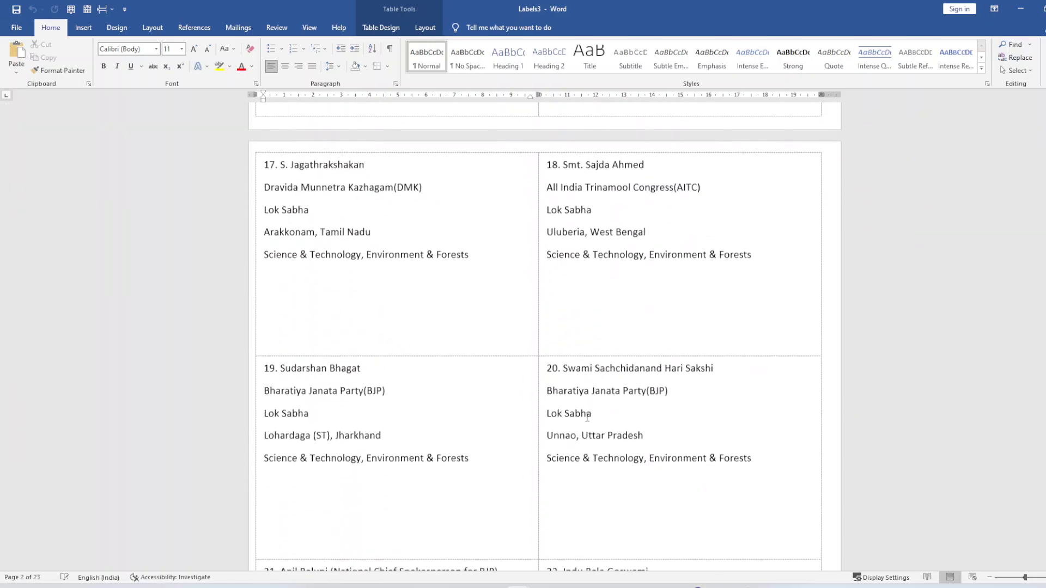
scroll(587, 418, "down", 6)
scroll(587, 418, "down", 6)
scroll(588, 419, "down", 6)
scroll(588, 419, "down", 6)
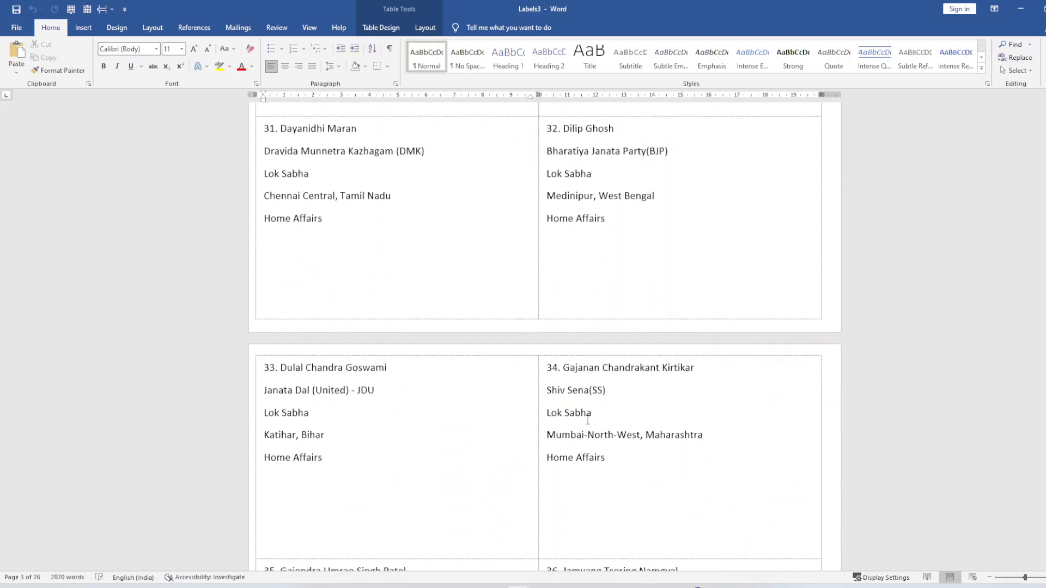
scroll(588, 421, "up", 6)
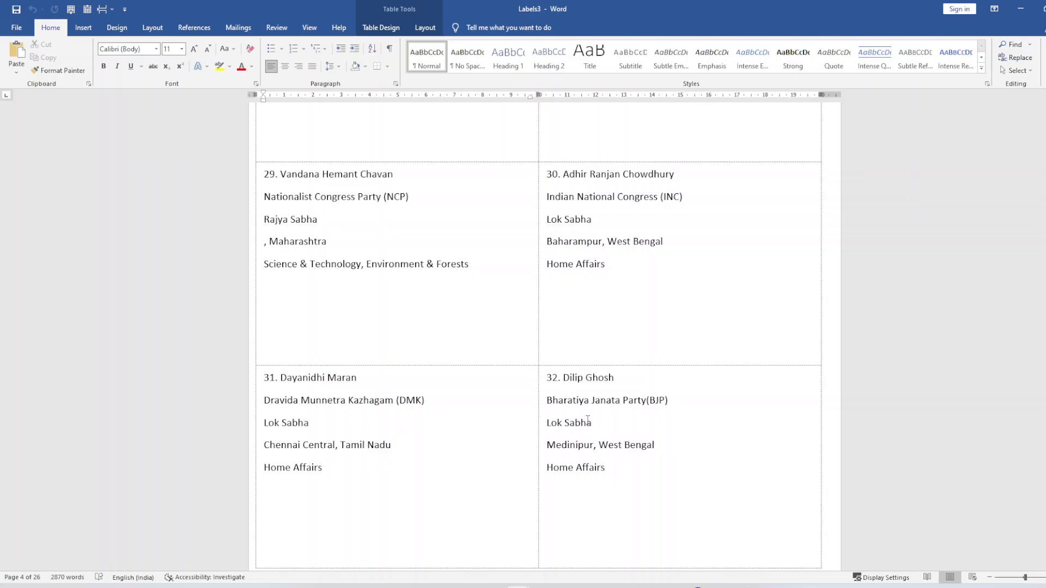
scroll(588, 419, "down", 3)
scroll(588, 420, "down", 6)
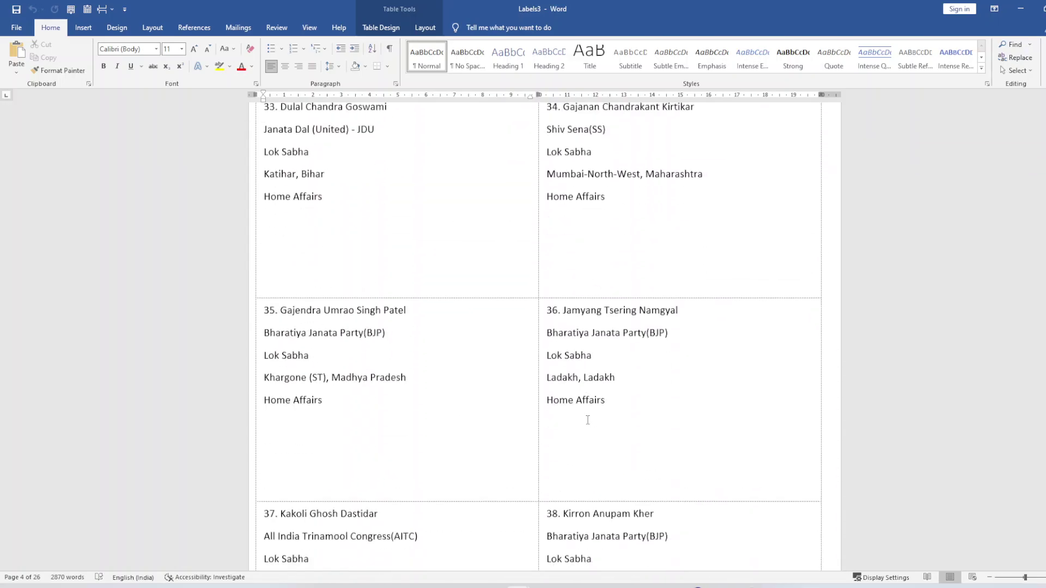
scroll(588, 421, "down", 6)
scroll(588, 421, "down", 4)
scroll(588, 421, "down", 5)
scroll(588, 421, "down", 5)
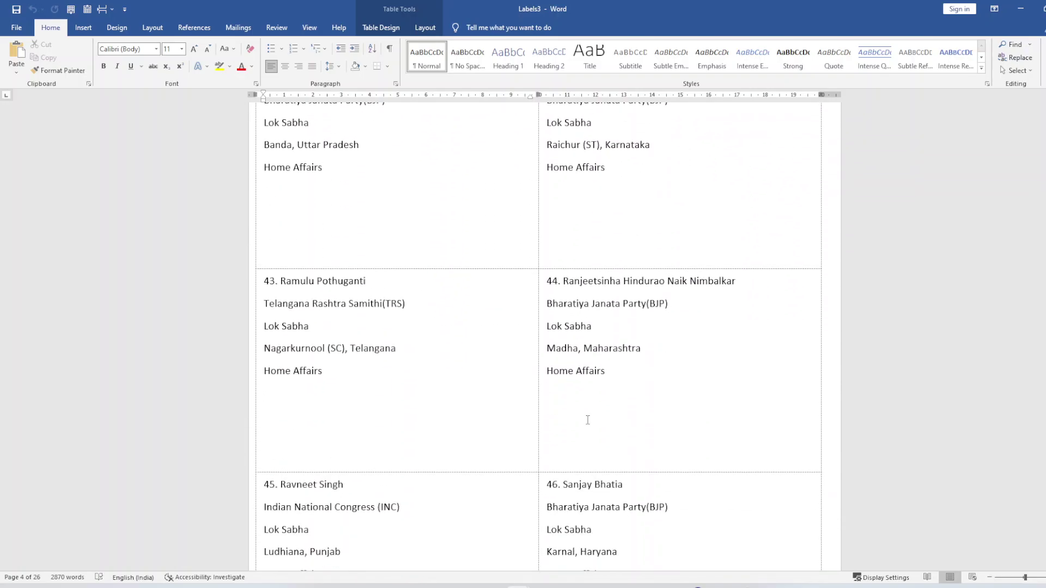
scroll(588, 421, "down", 3)
scroll(588, 420, "down", 7)
scroll(588, 421, "down", 5)
scroll(588, 420, "down", 4)
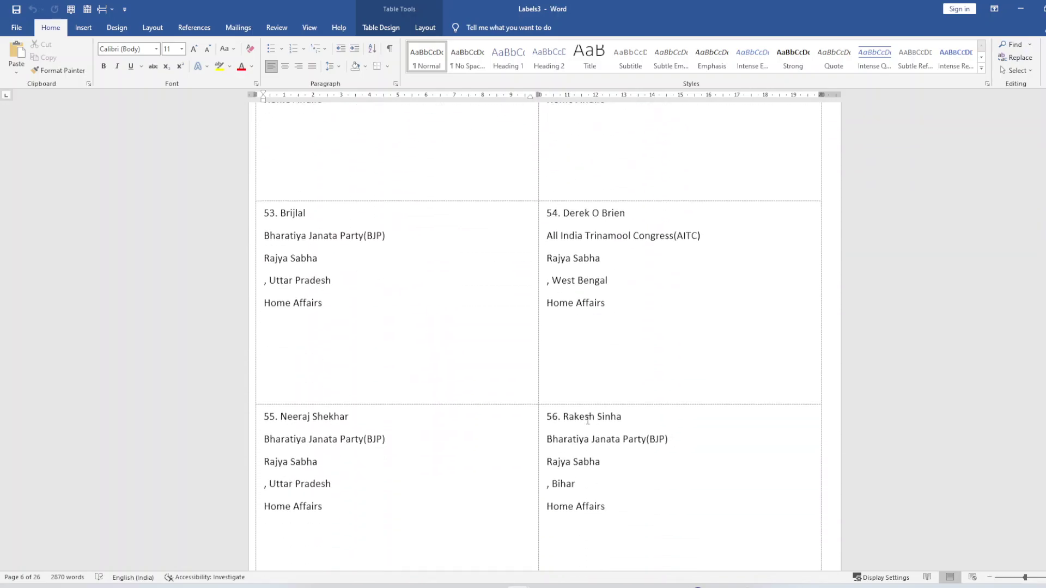
scroll(588, 421, "down", 5)
scroll(588, 420, "down", 7)
scroll(588, 420, "down", 5)
scroll(588, 419, "down", 5)
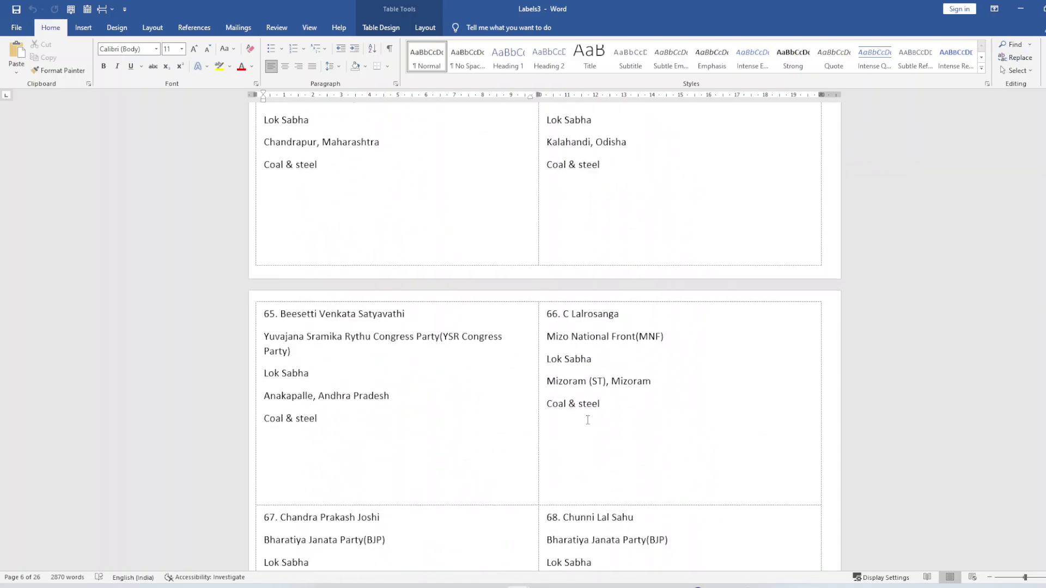
scroll(588, 420, "down", 5)
scroll(588, 420, "down", 5)
scroll(588, 420, "down", 4)
scroll(588, 419, "down", 5)
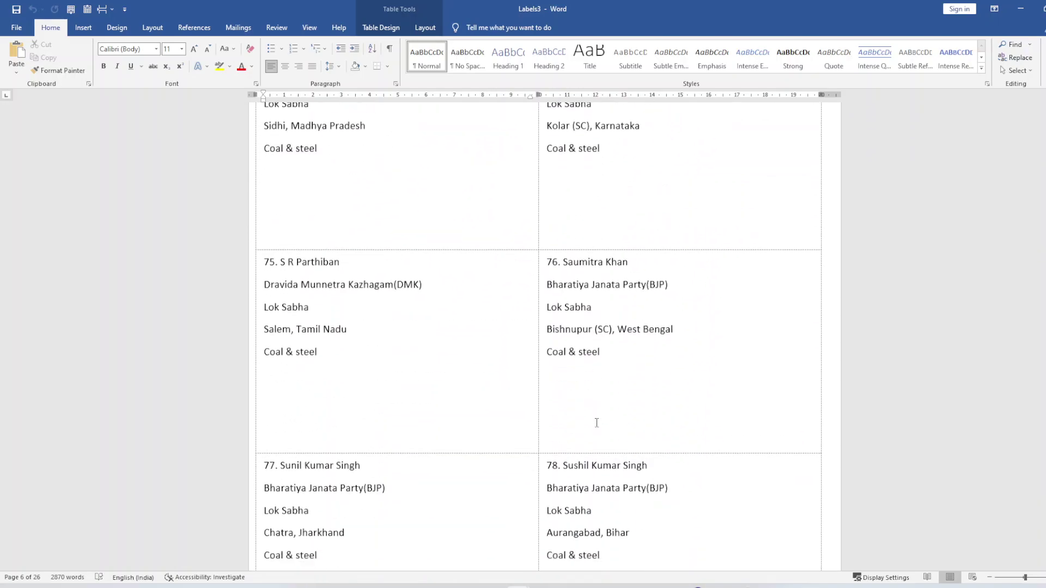
scroll(588, 420, "down", 5)
scroll(597, 423, "down", 4)
scroll(596, 423, "down", 5)
scroll(596, 423, "down", 4)
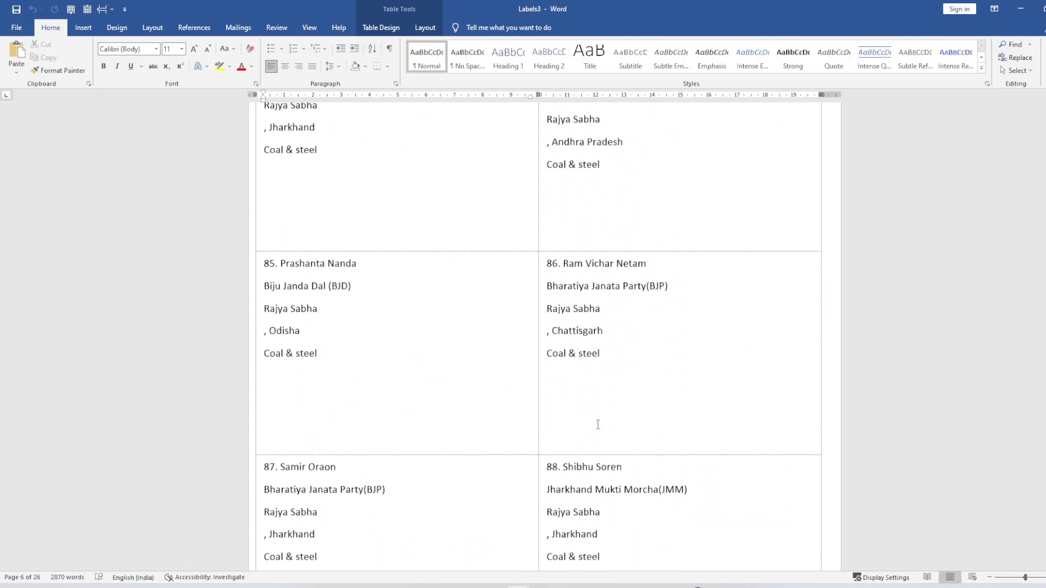
scroll(598, 424, "down", 2)
scroll(597, 424, "up", 3)
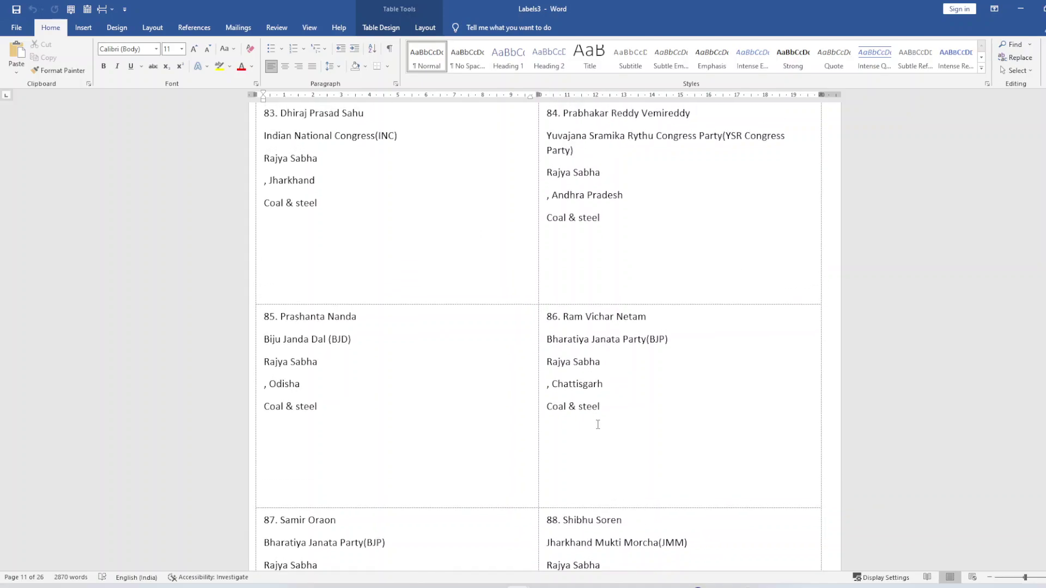
scroll(598, 424, "up", 3)
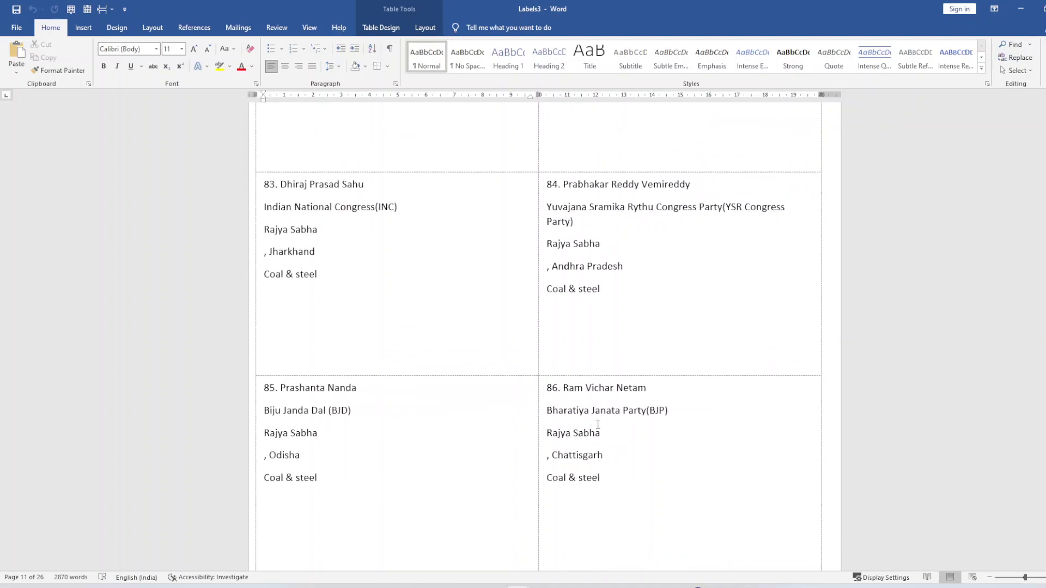
scroll(598, 424, "up", 2)
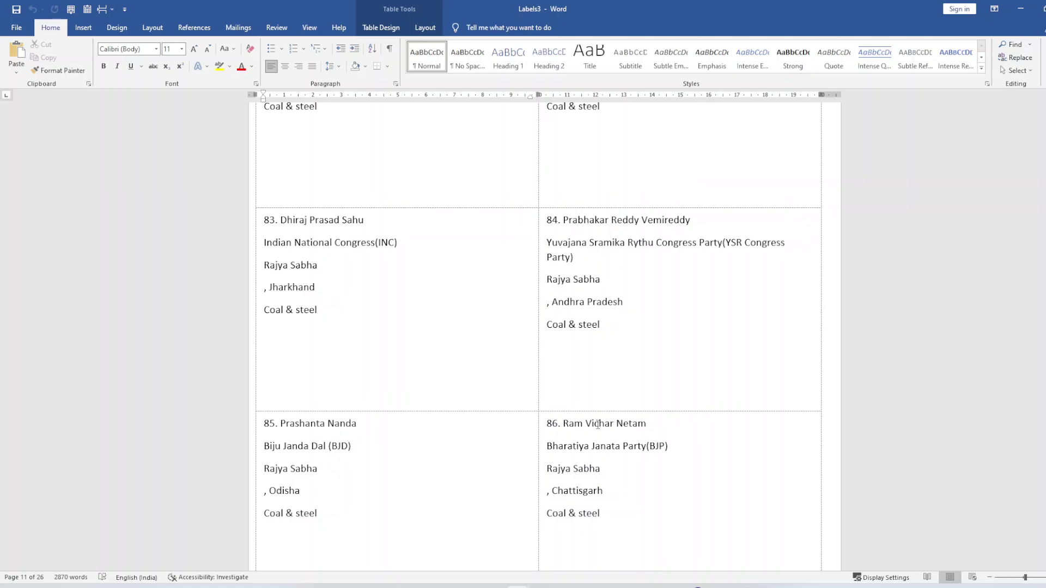
scroll(597, 425, "down", 6)
scroll(597, 424, "down", 4)
scroll(598, 424, "down", 4)
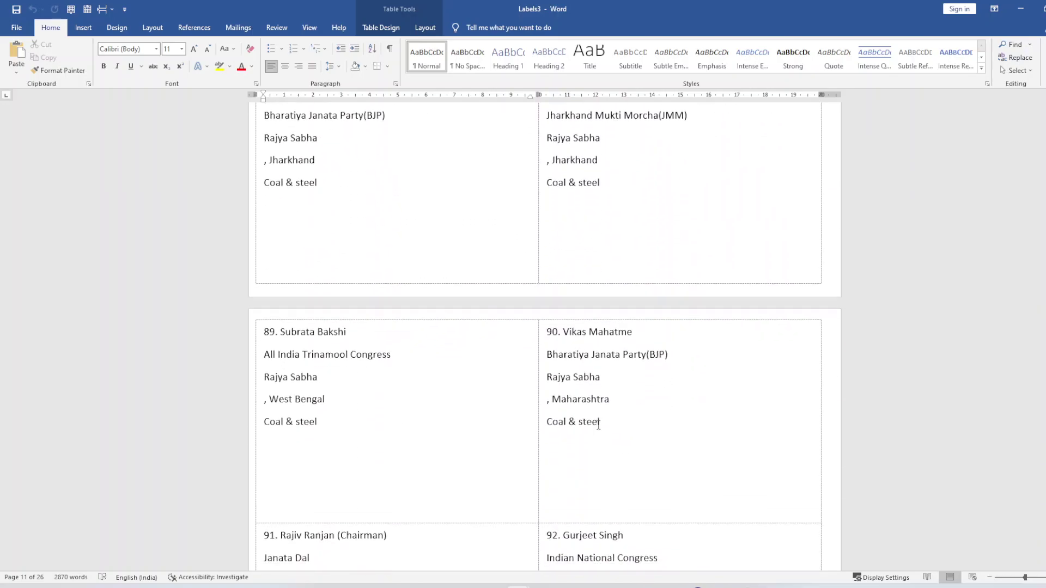
scroll(598, 425, "down", 1)
scroll(598, 425, "down", 5)
scroll(599, 424, "down", 6)
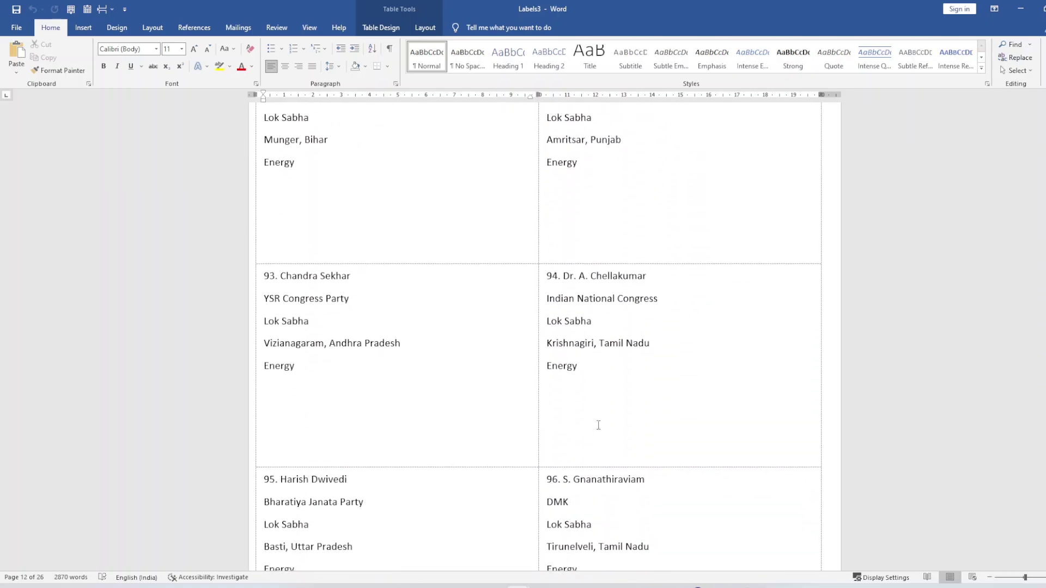
scroll(598, 425, "down", 6)
scroll(599, 425, "down", 1)
scroll(599, 425, "down", 6)
scroll(605, 425, "down", 4)
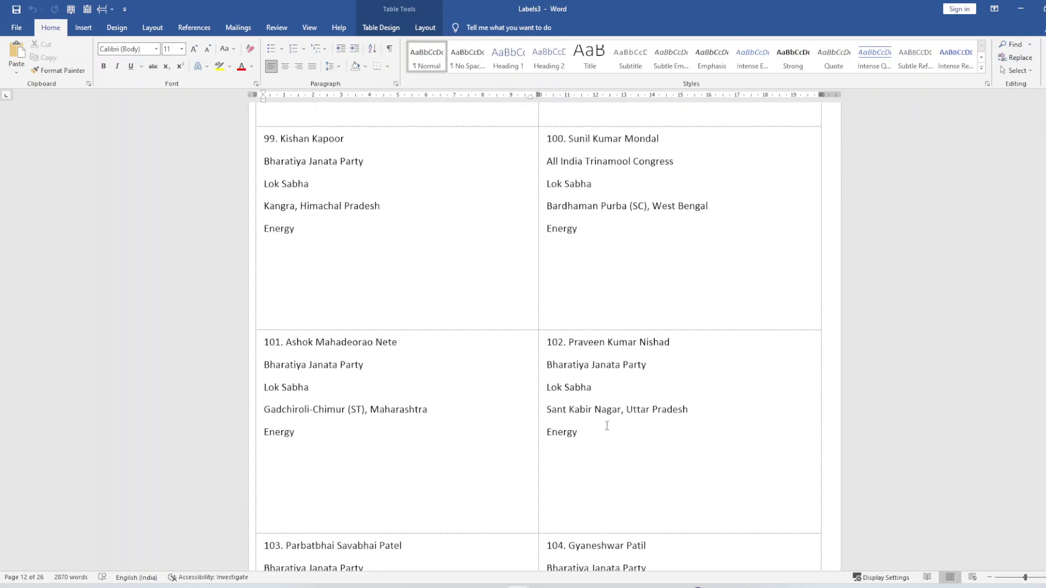
scroll(607, 425, "down", 2)
scroll(607, 426, "down", 1)
scroll(616, 430, "down", 6)
scroll(627, 438, "down", 6)
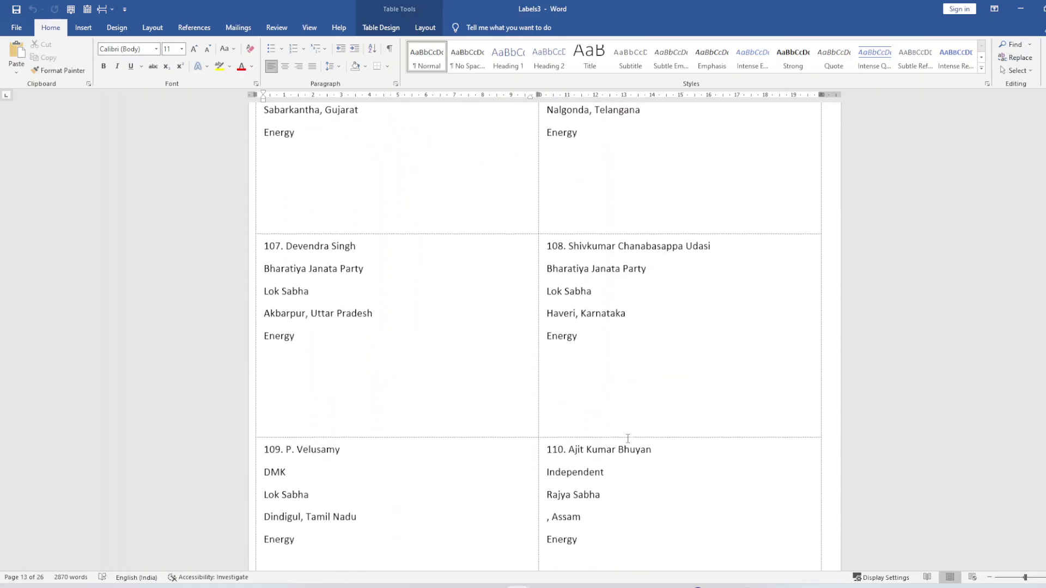
scroll(627, 437, "down", 7)
scroll(625, 437, "down", 9)
scroll(627, 436, "down", 12)
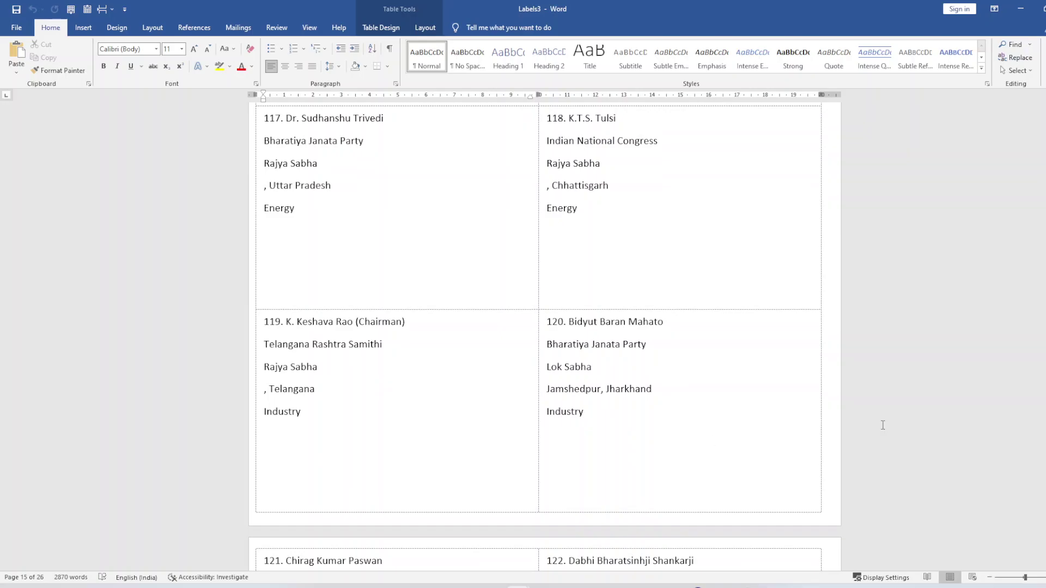
left_click_drag(1040, 306, 1041, 370)
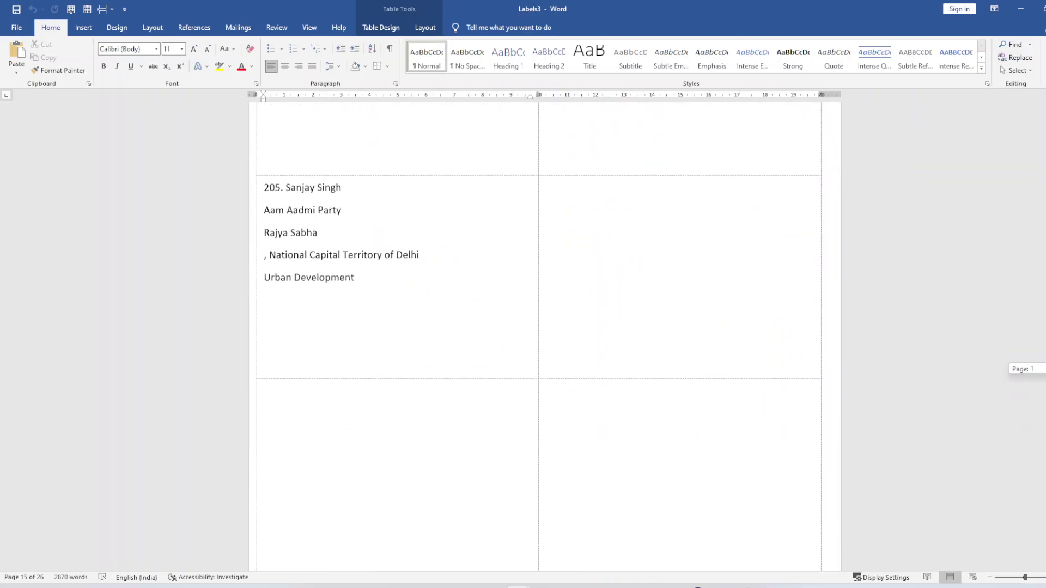
scroll(553, 430, "up", 3)
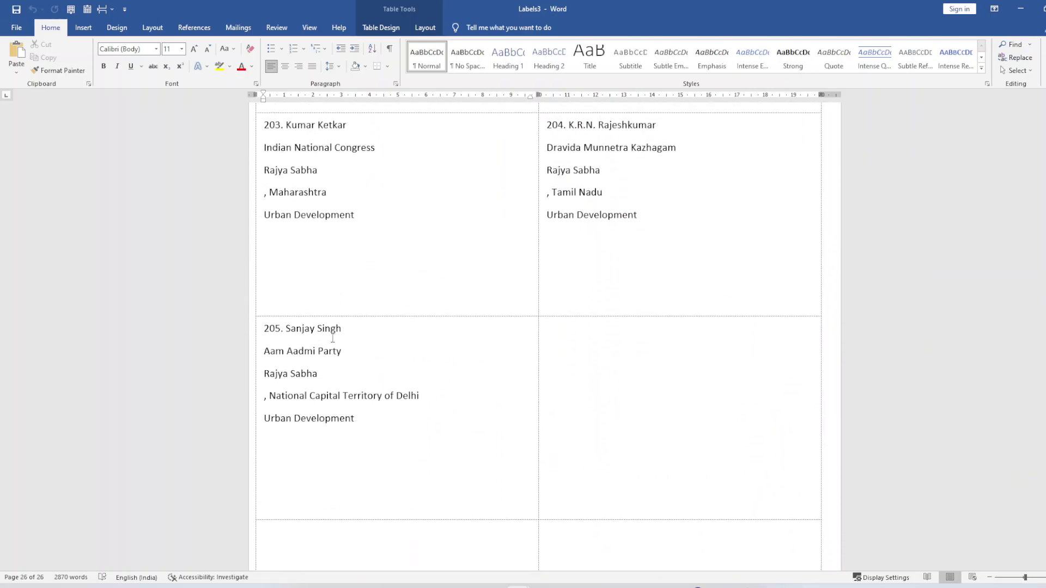